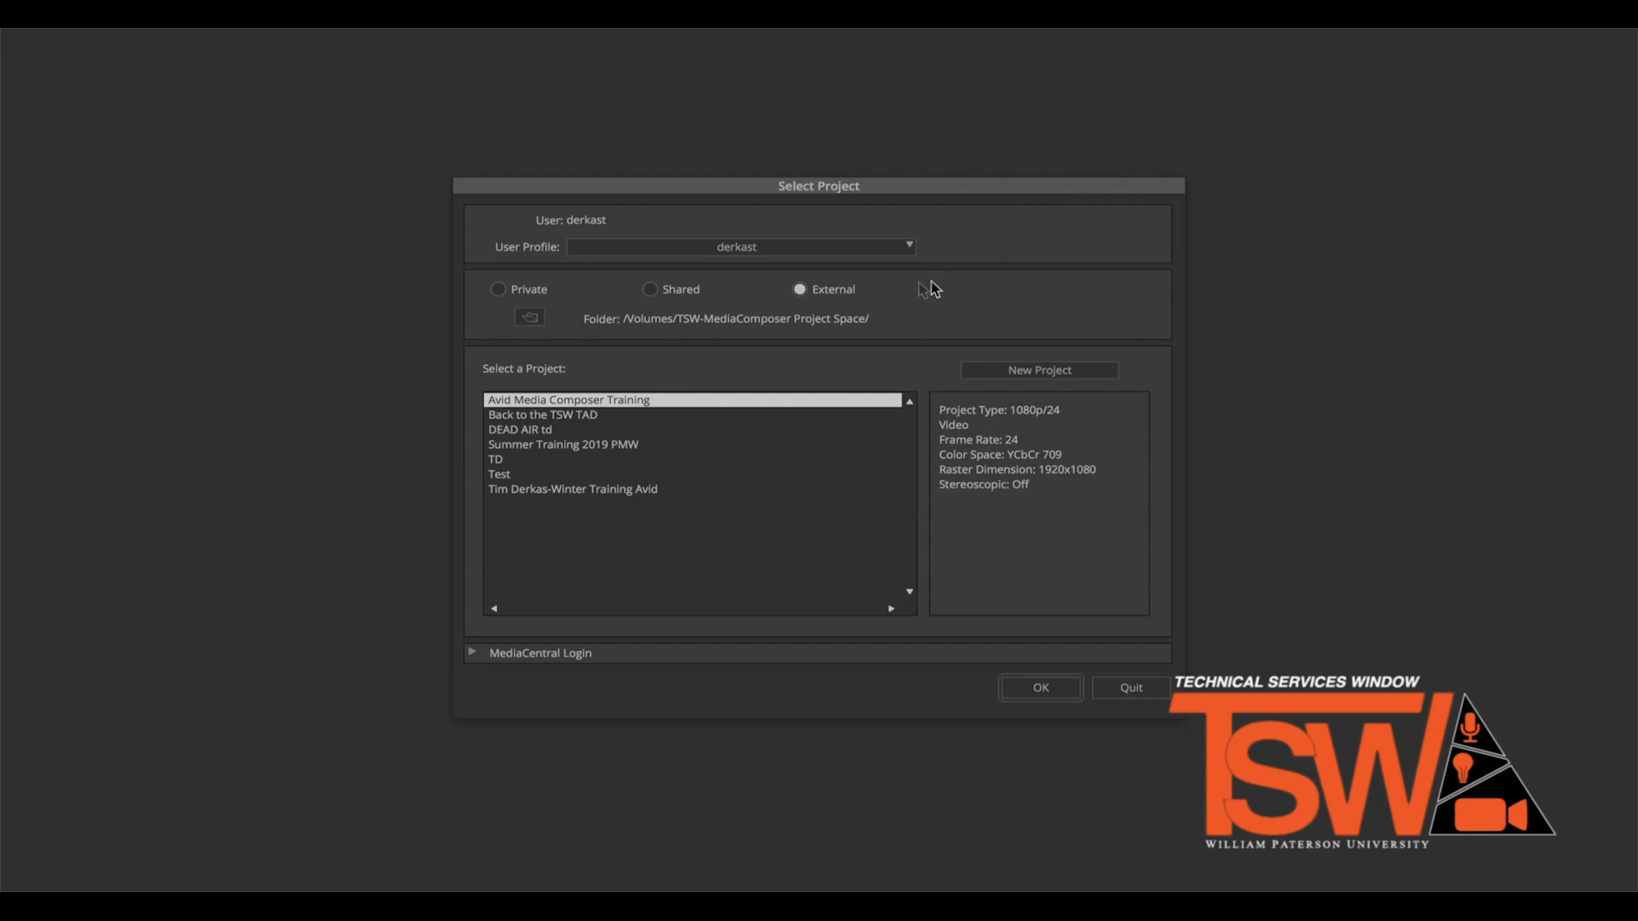
Set the project location to External and choose the TSW-MediaComposer Project Space volume as the project folder
left_click(801, 291)
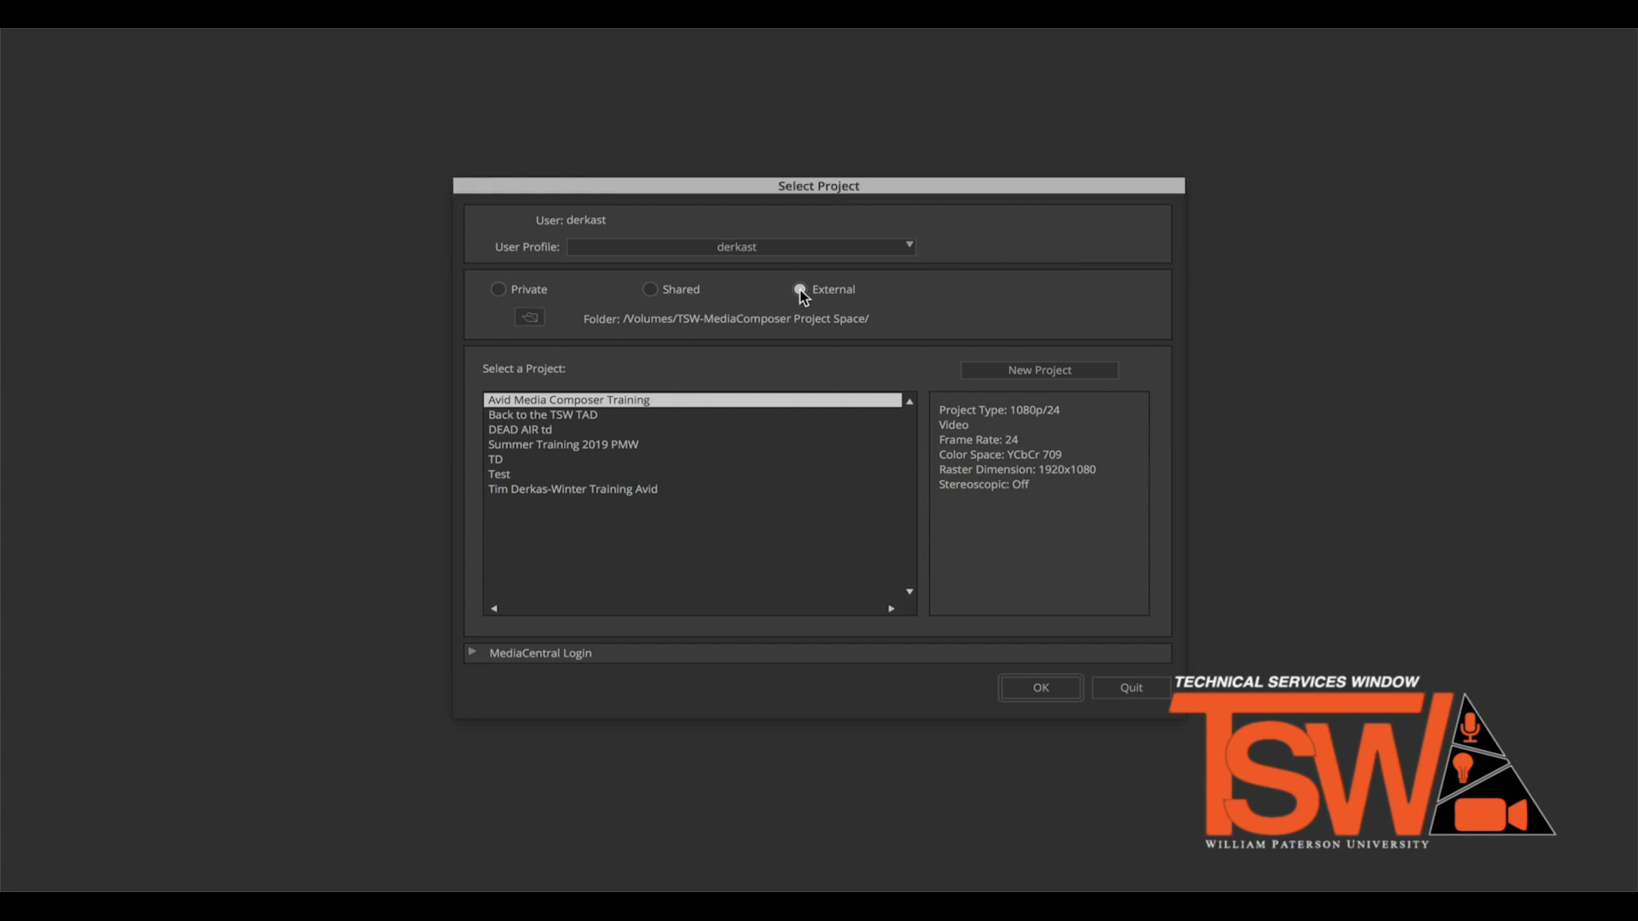
left_click(529, 318)
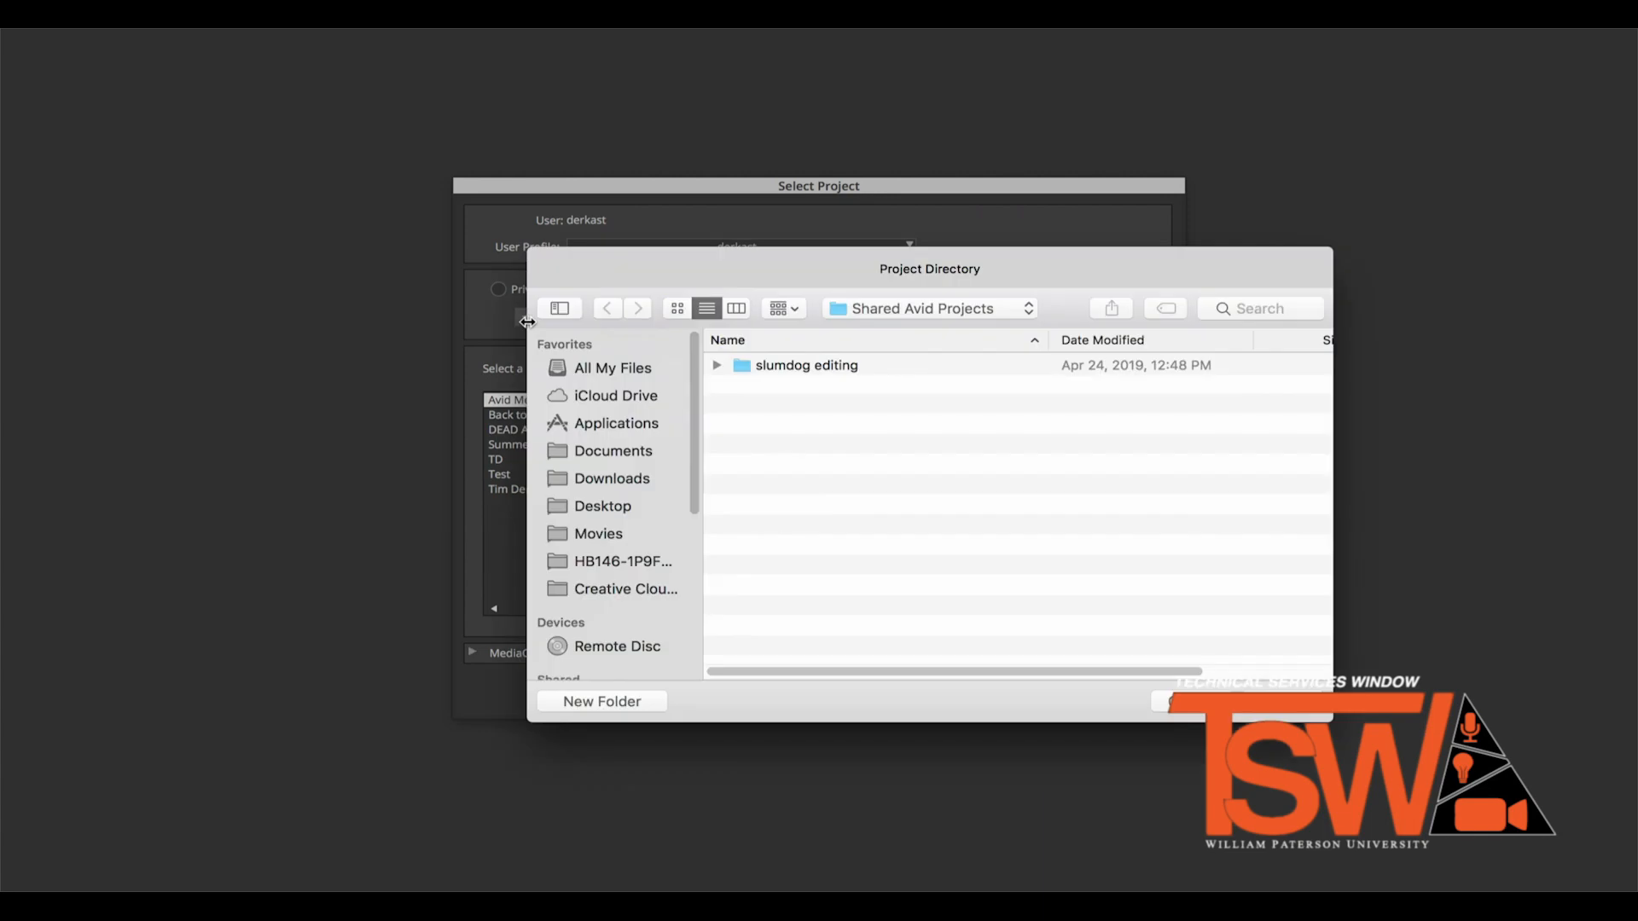
left_click(629, 561)
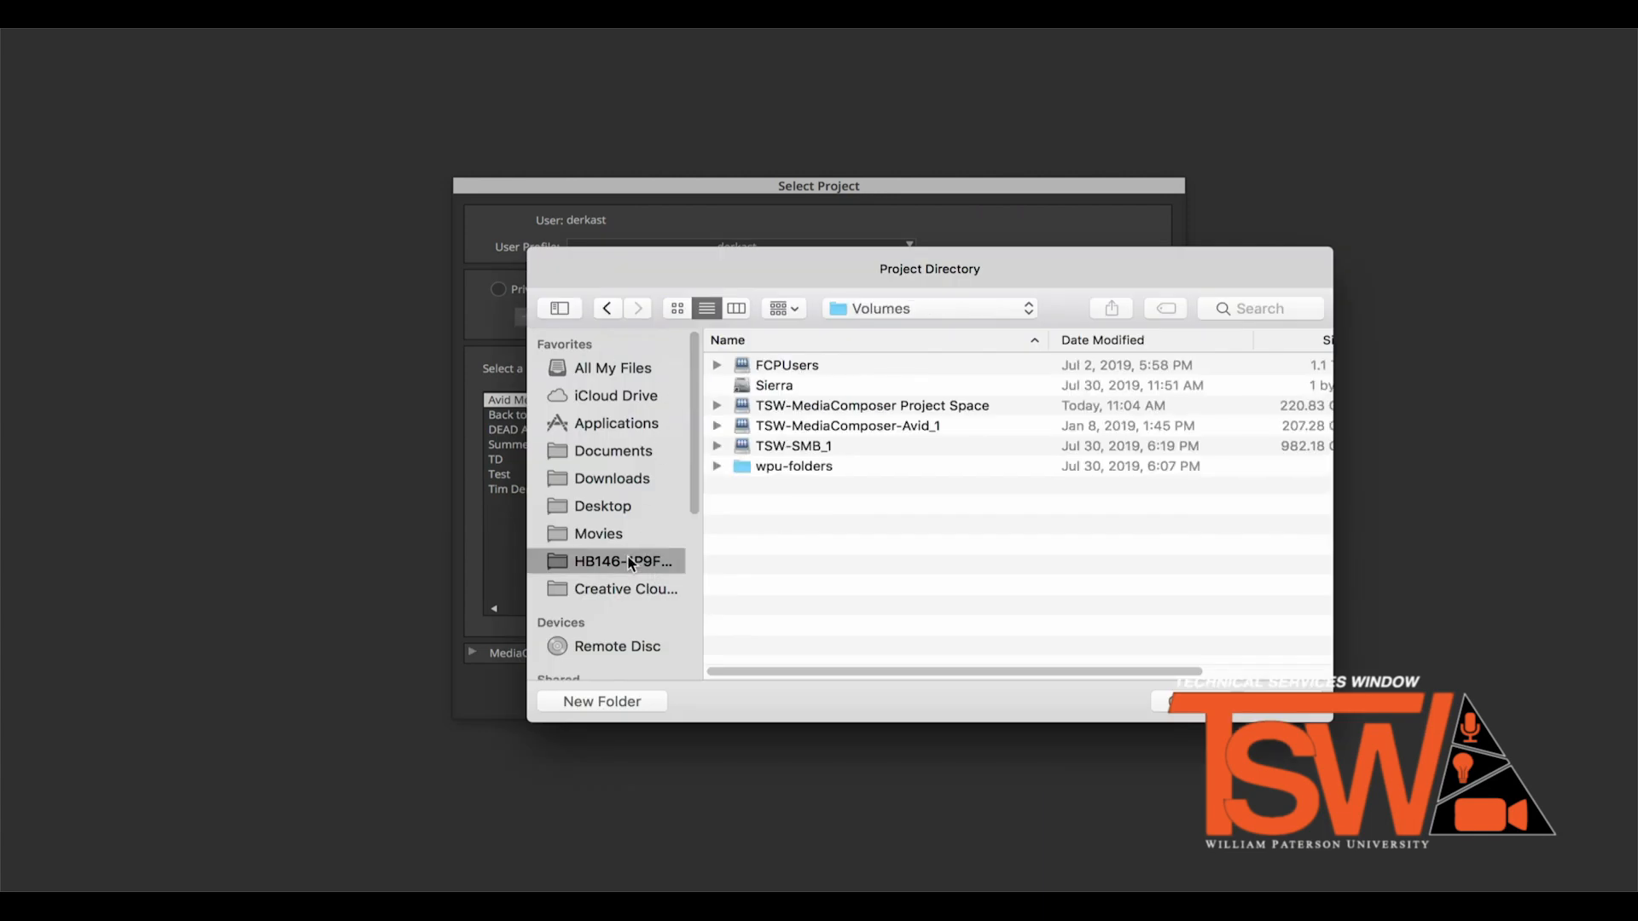
left_click(841, 407)
double_click(840, 410)
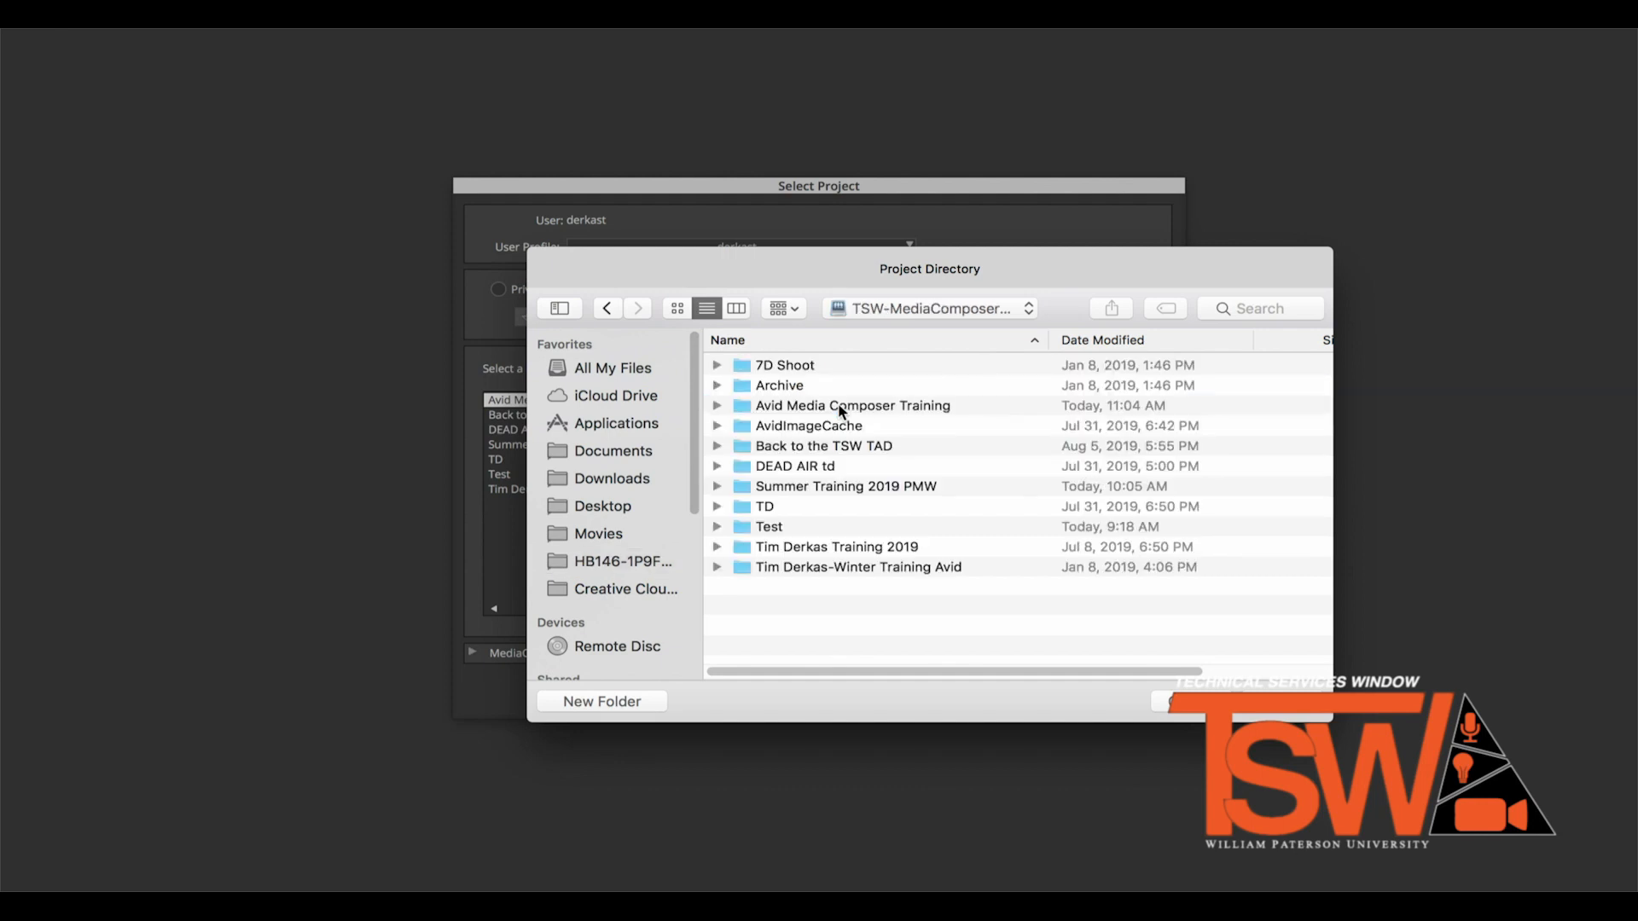
left_click(1276, 704)
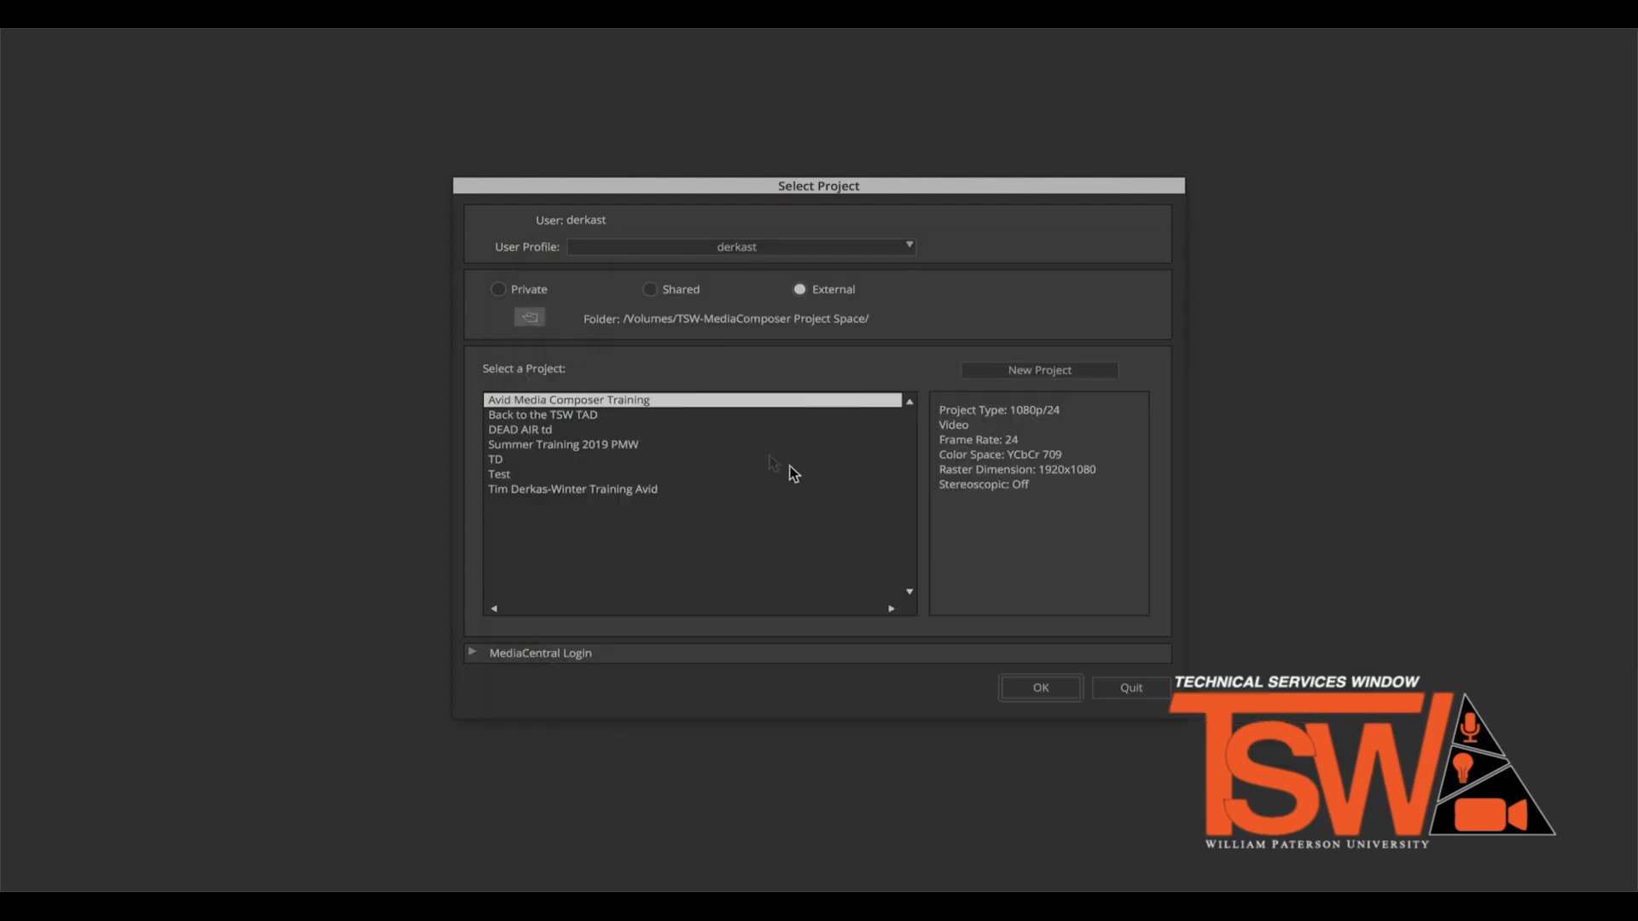
Create a 1080p/24 project named "New ProjectProject 1" in the external folder and open it
left_click(1037, 372)
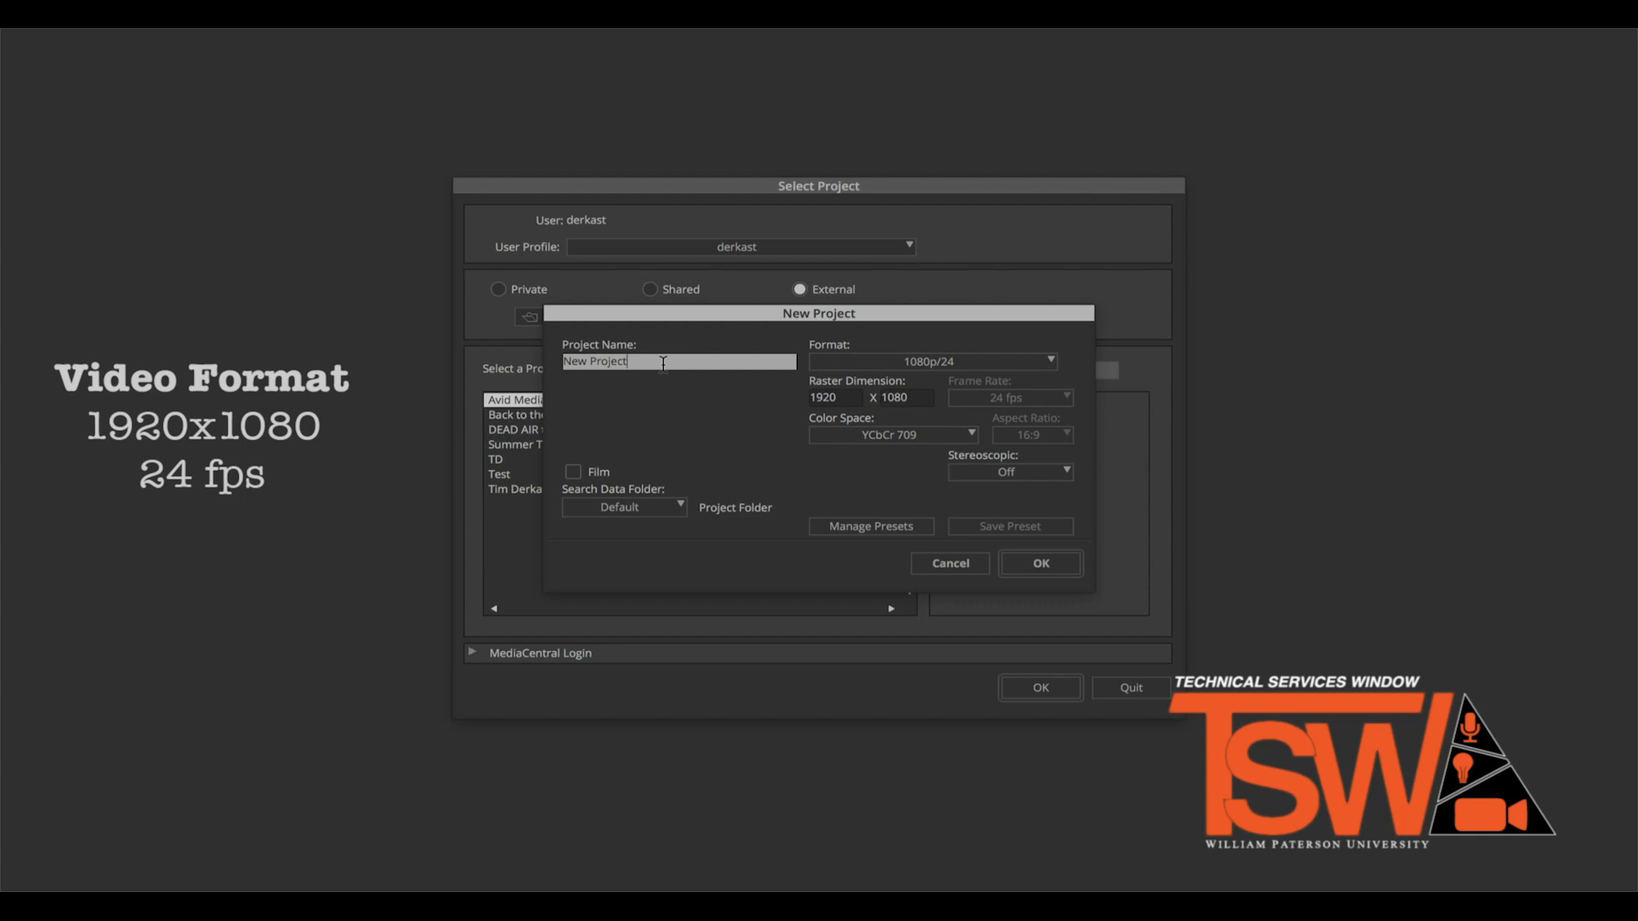
type("Project 1")
left_click(1055, 566)
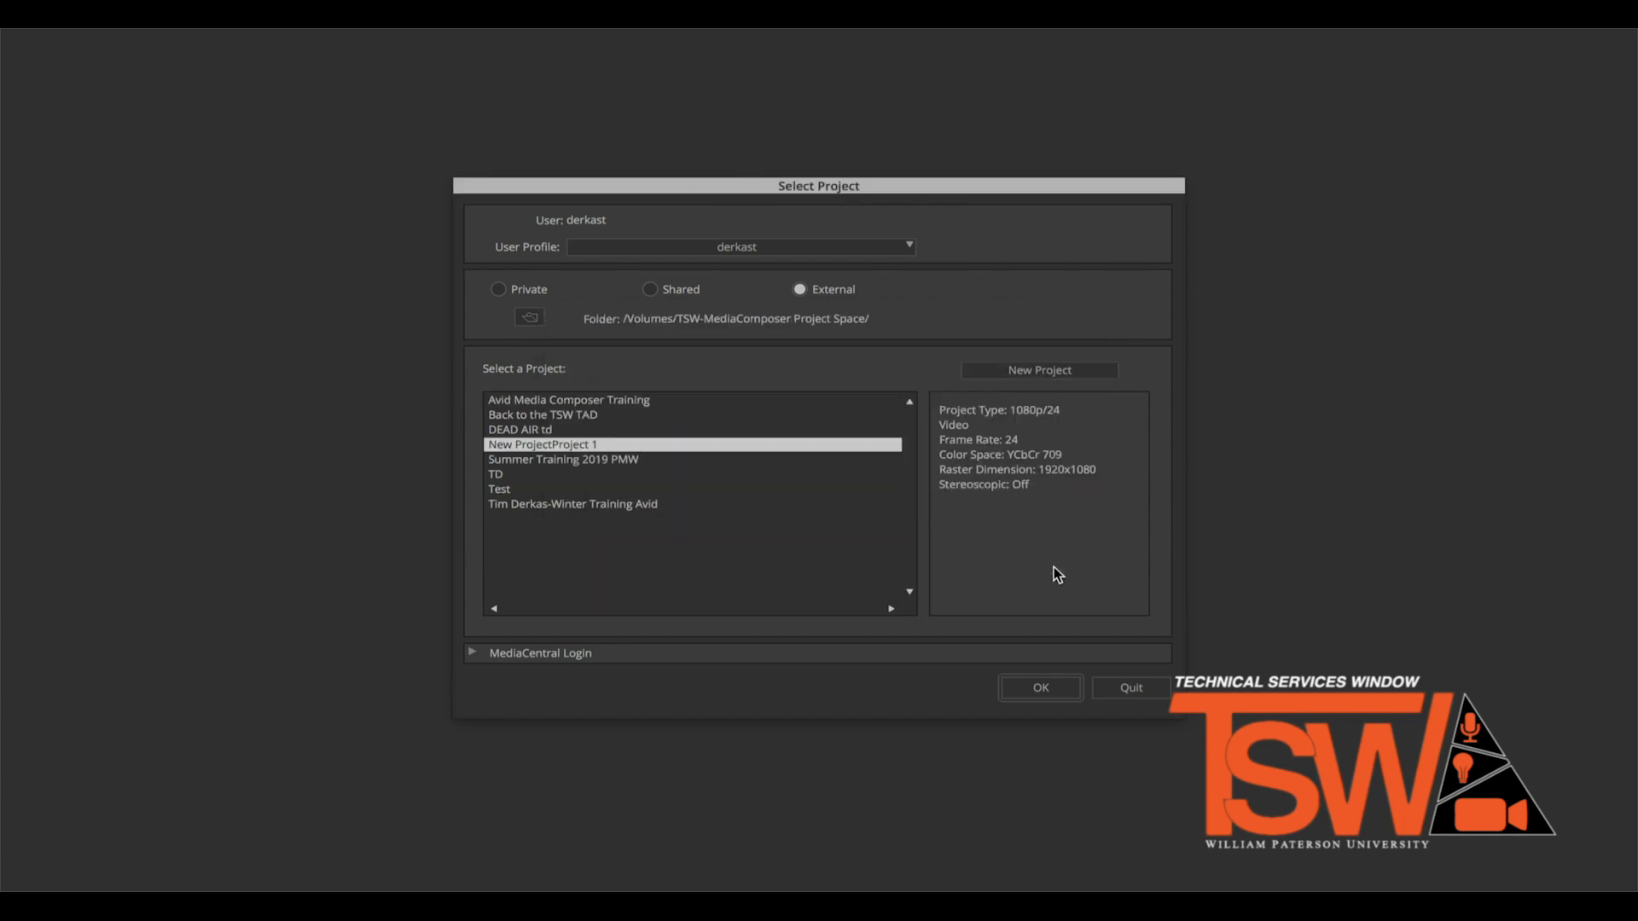
double_click(540, 445)
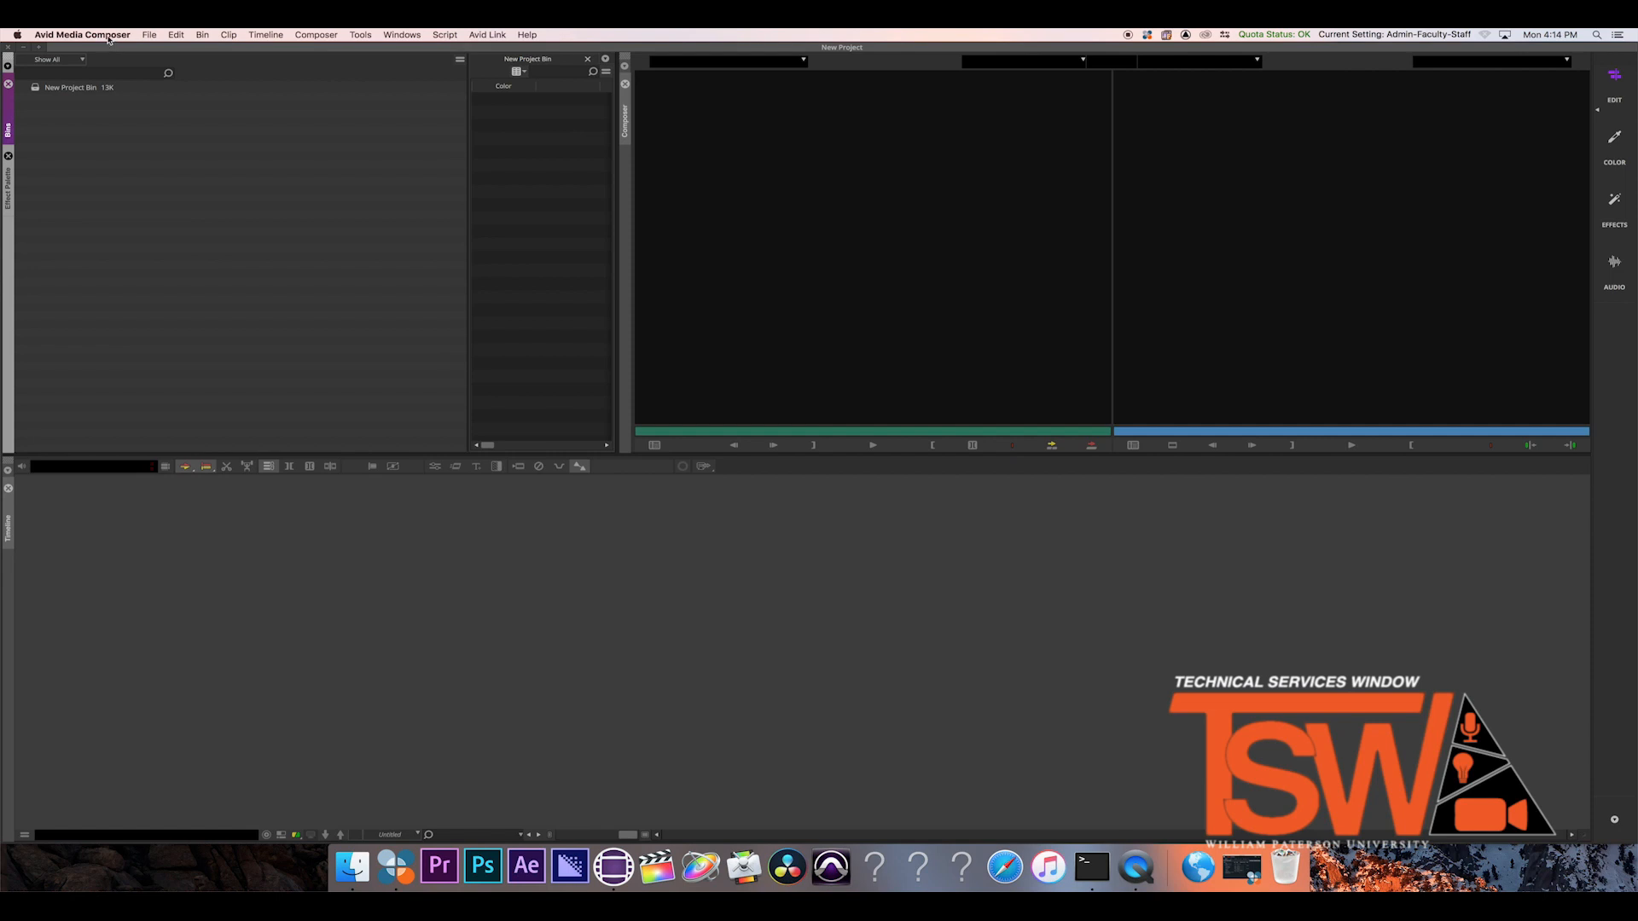
In the project's Media Creation settings, set the import video drive to TSW-MediaComposer-Avid_1 and apply that drive to all media types
left_click(108, 36)
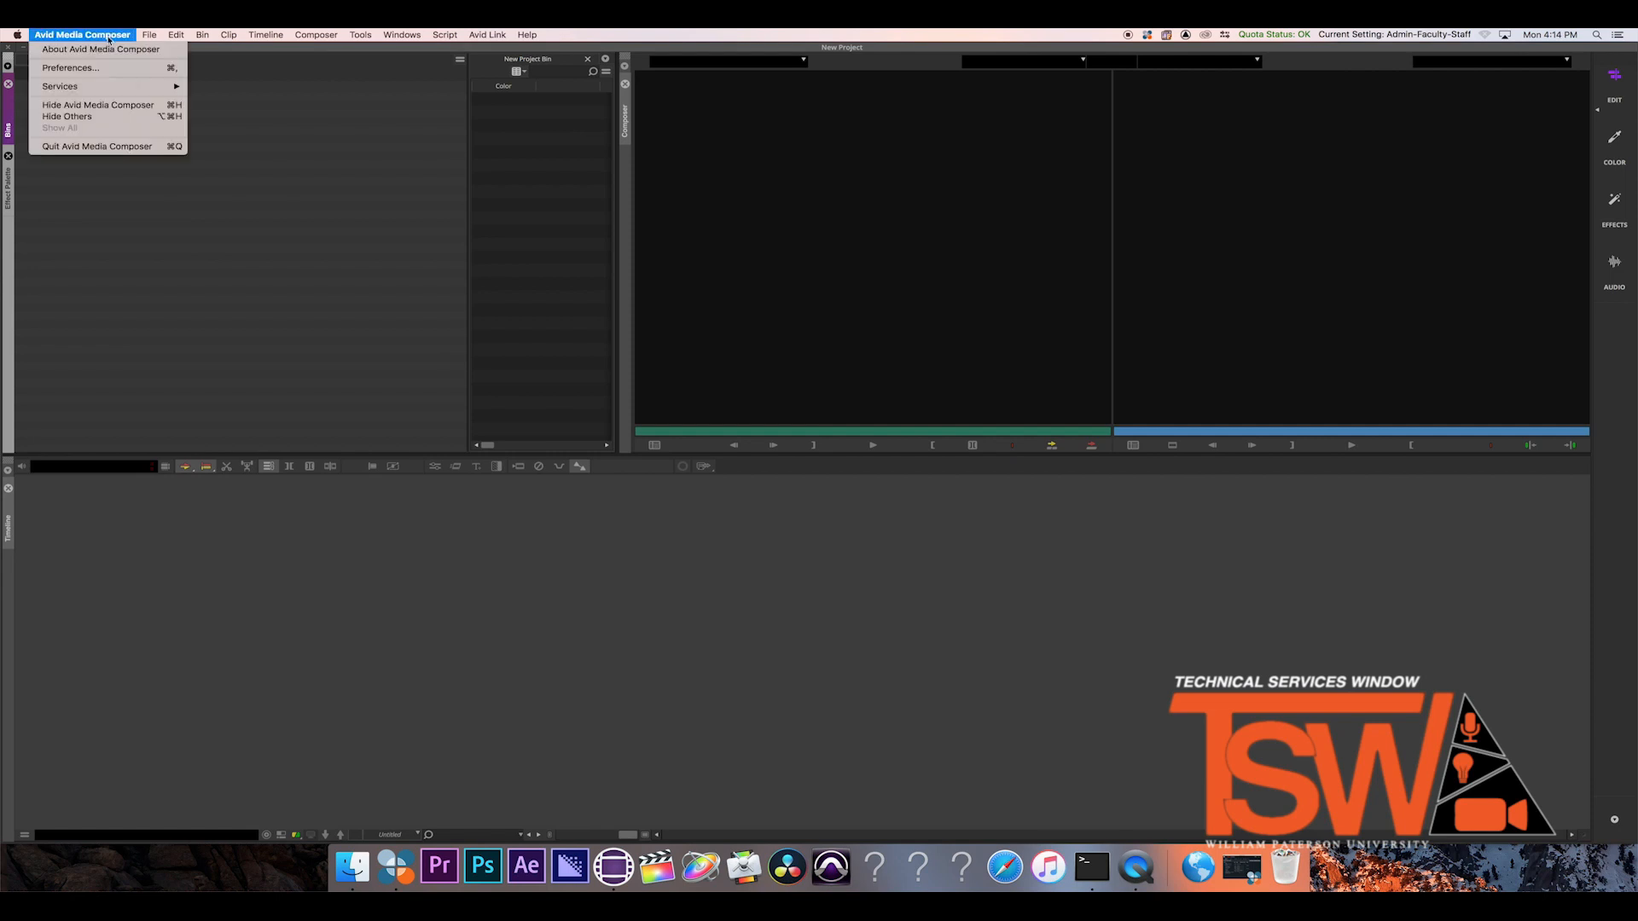
left_click(71, 68)
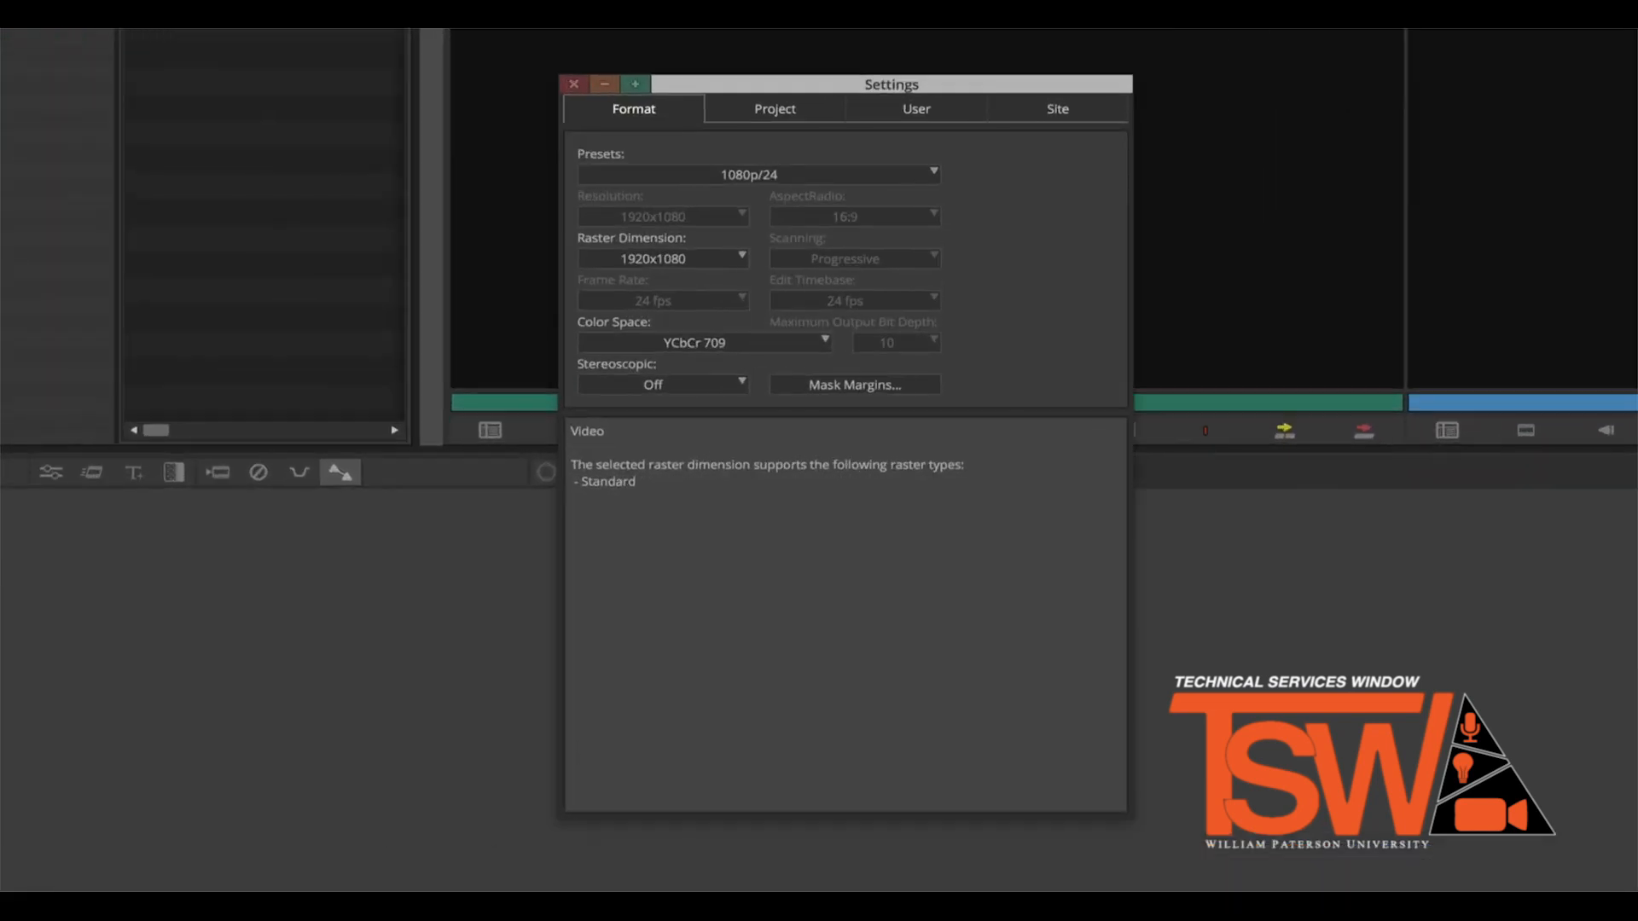
left_click(775, 107)
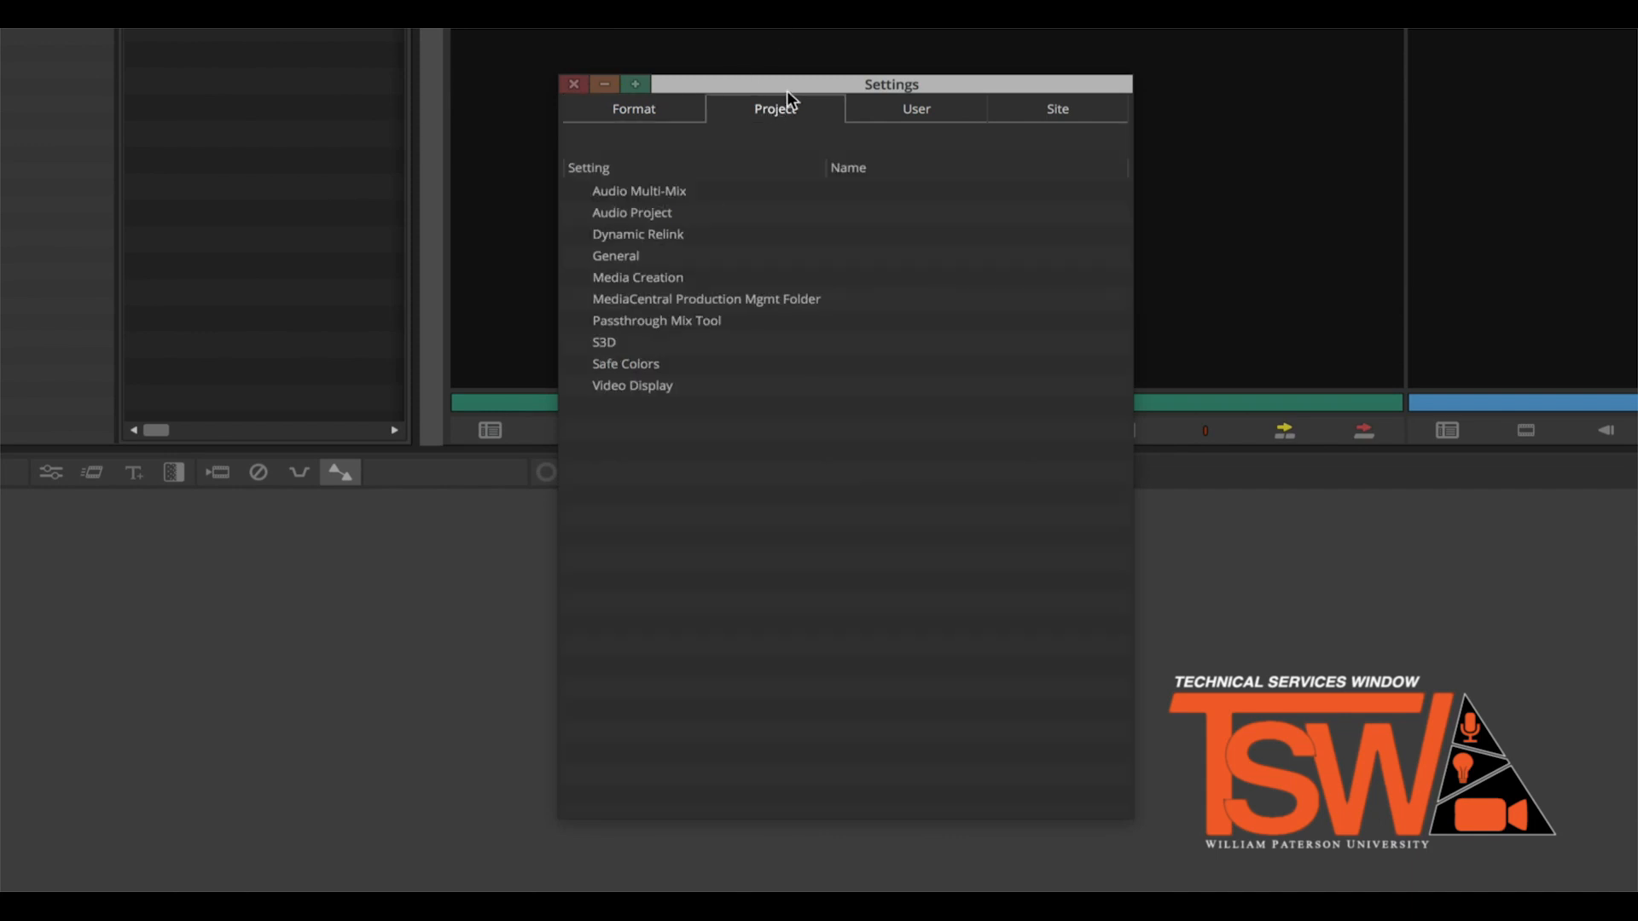
double_click(678, 277)
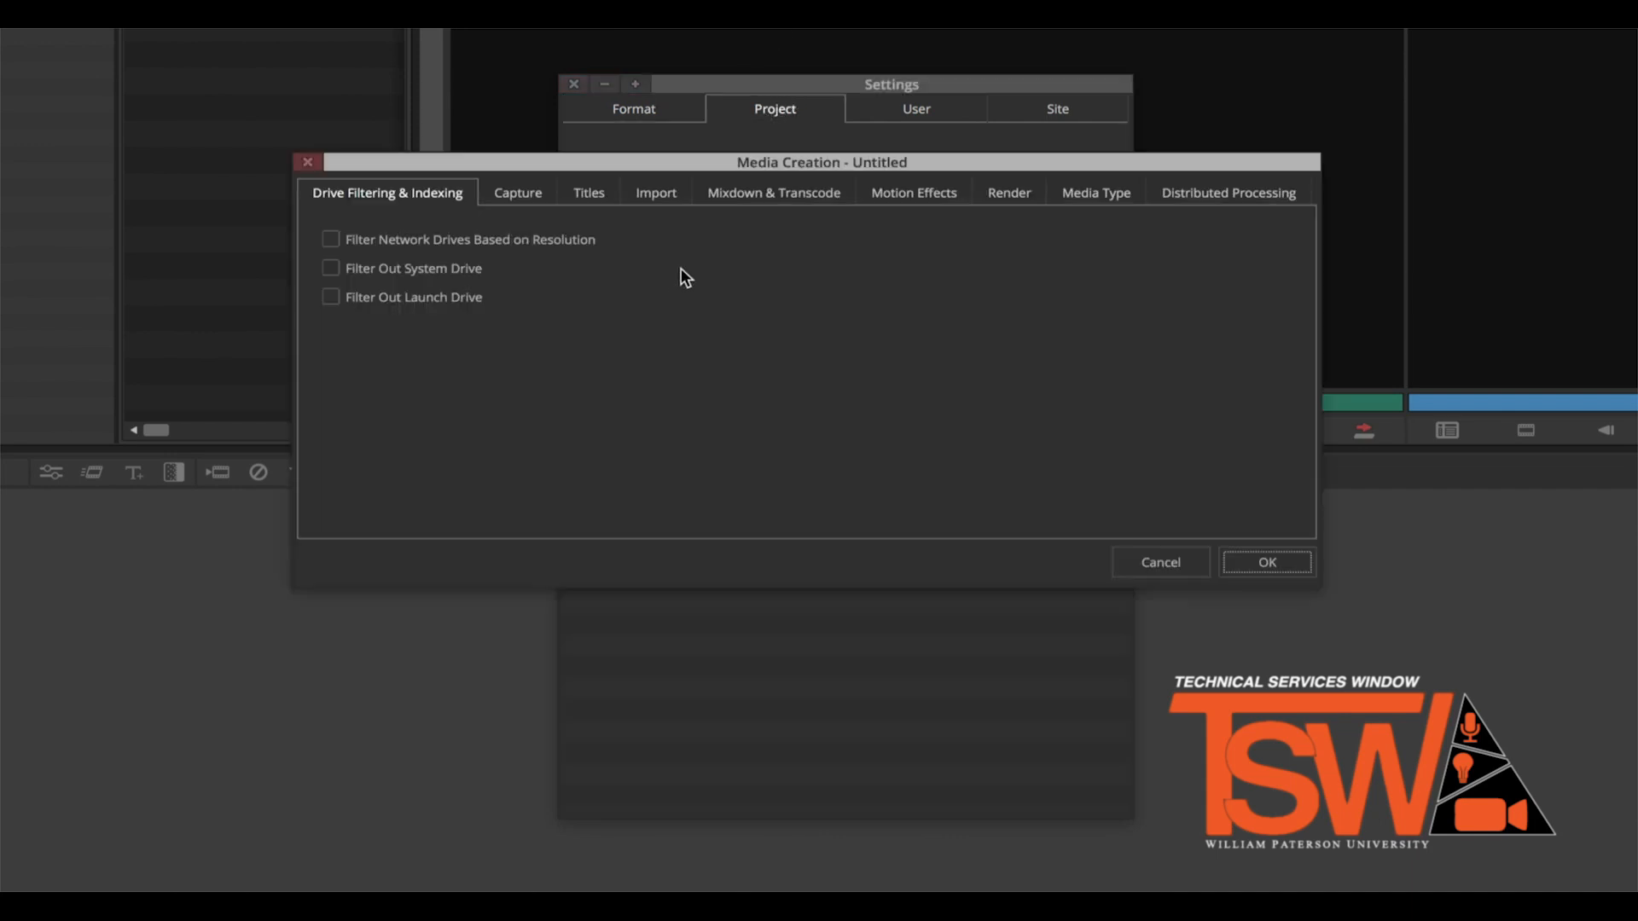
left_click(660, 195)
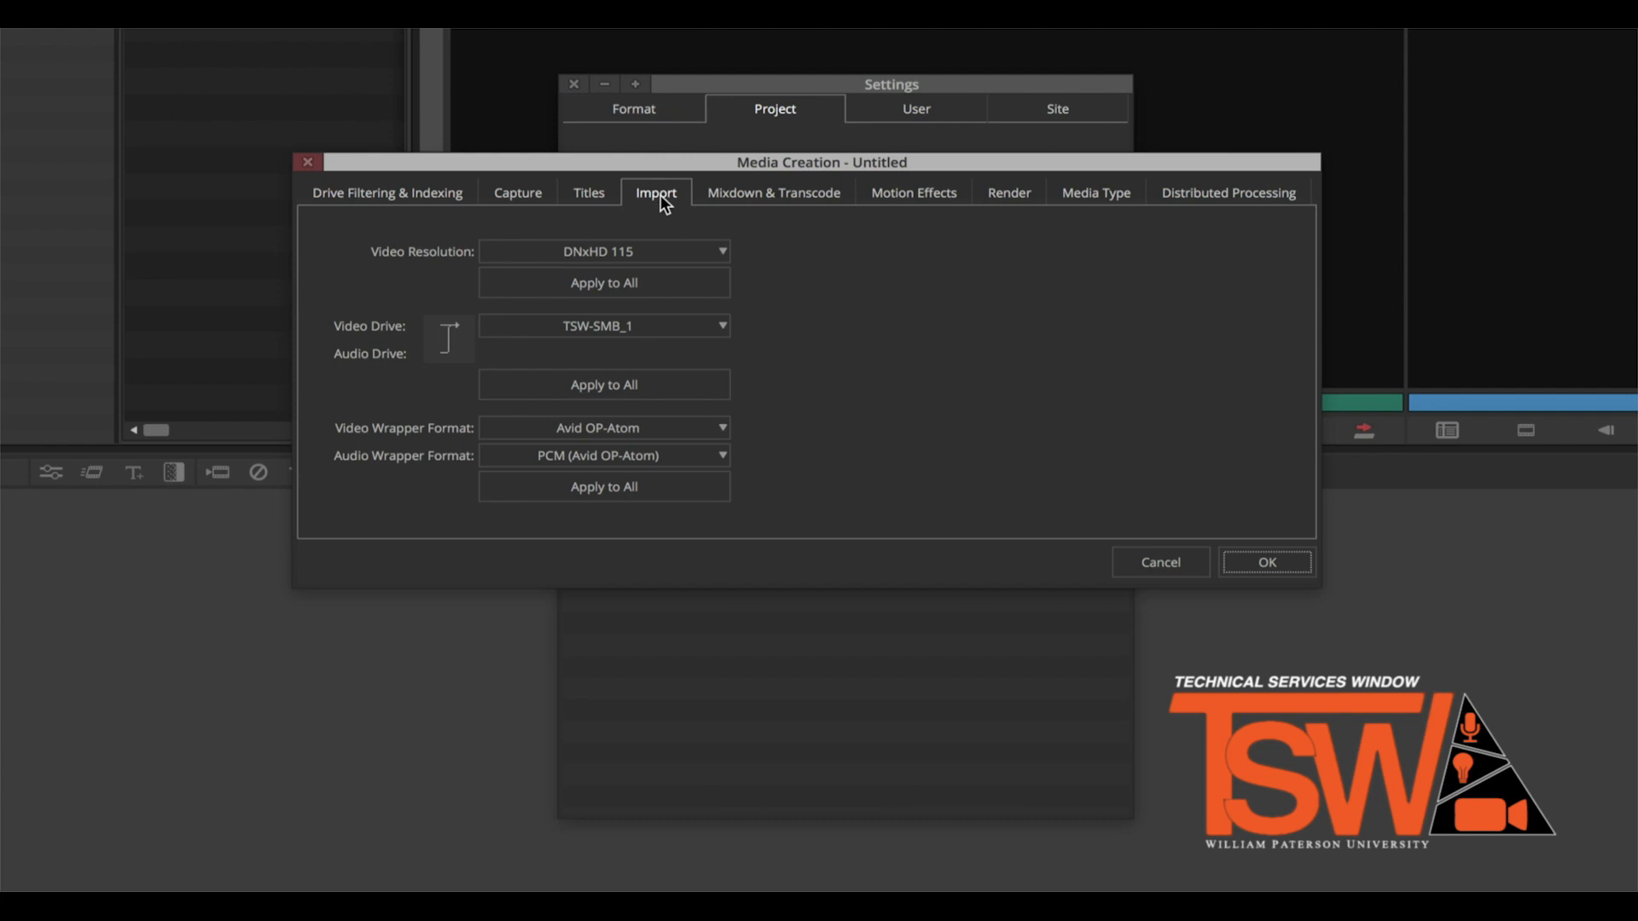
left_click(586, 327)
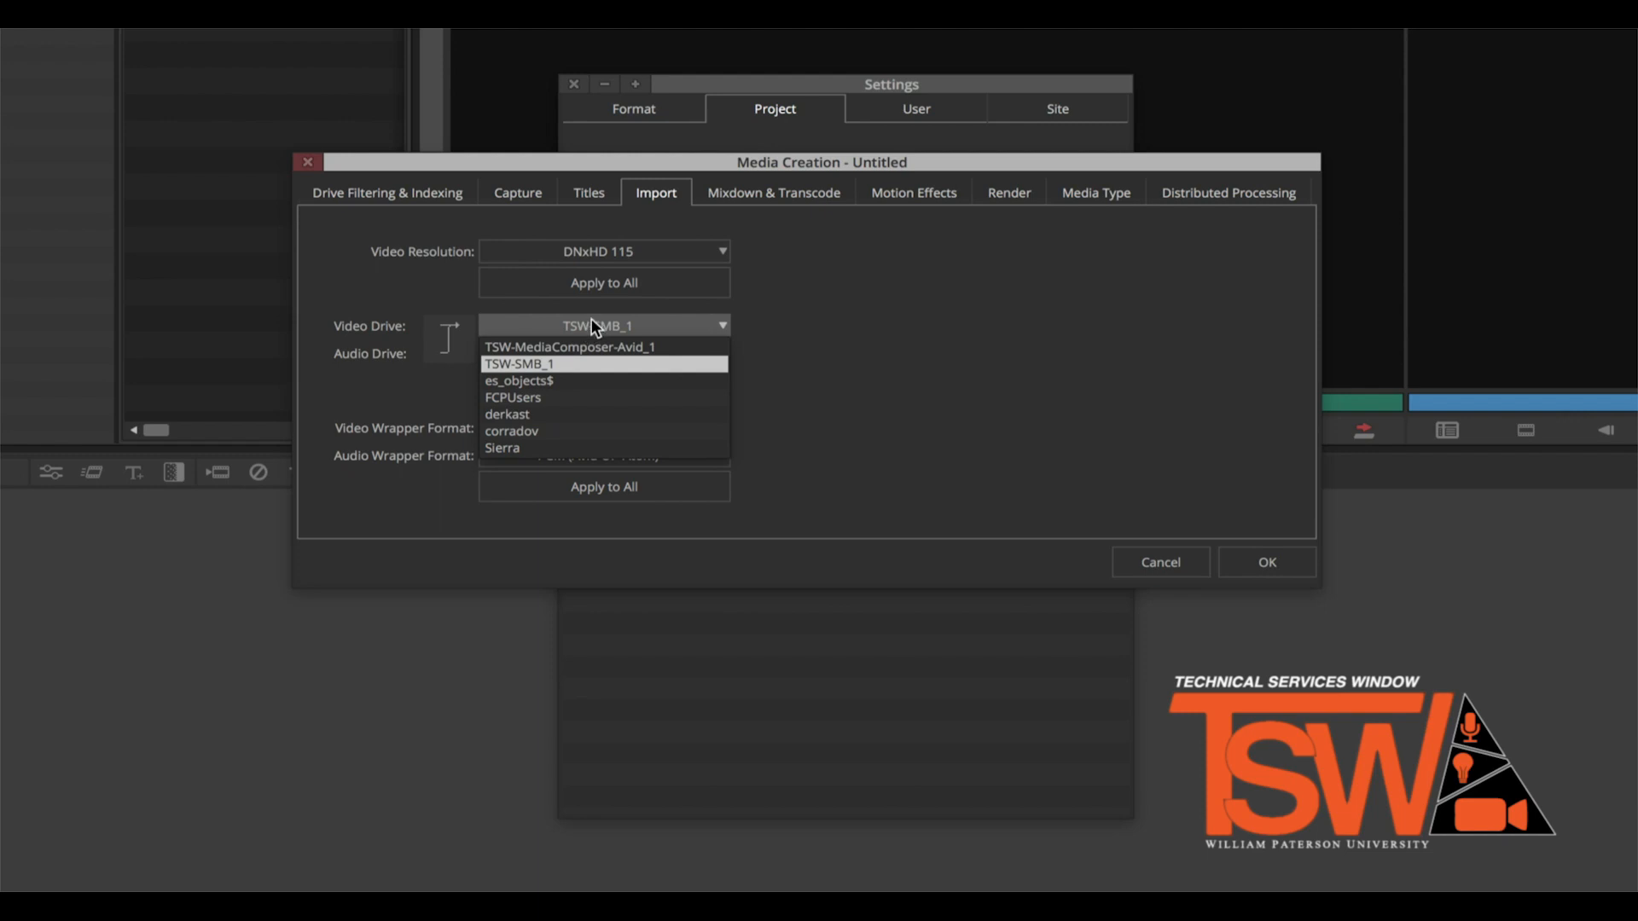
left_click(595, 349)
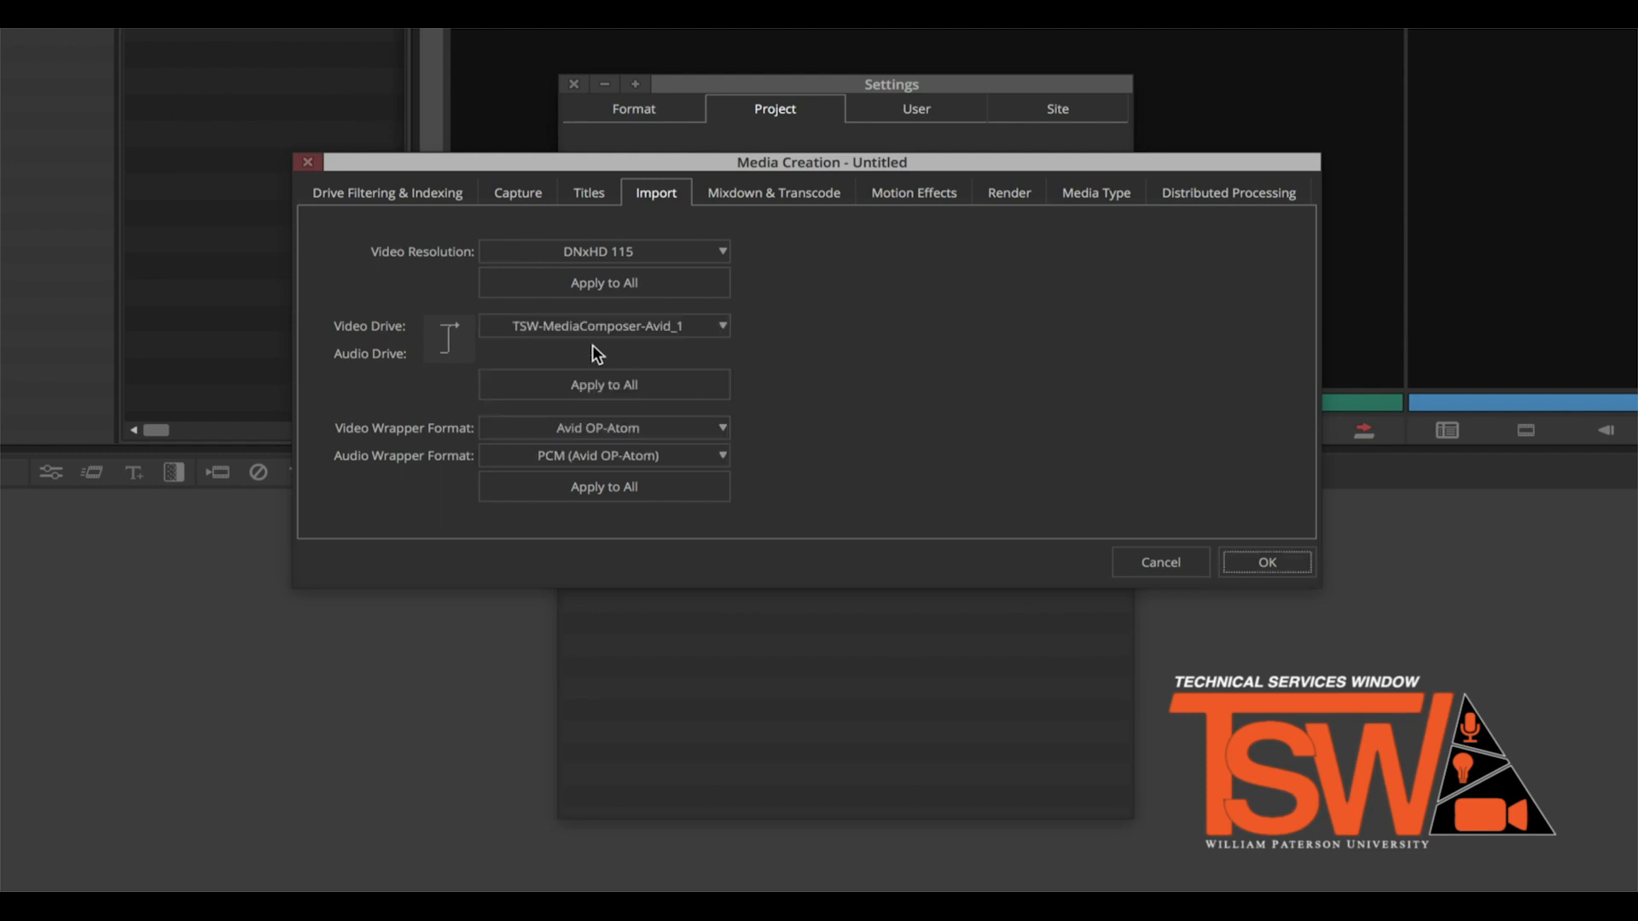
left_click(603, 382)
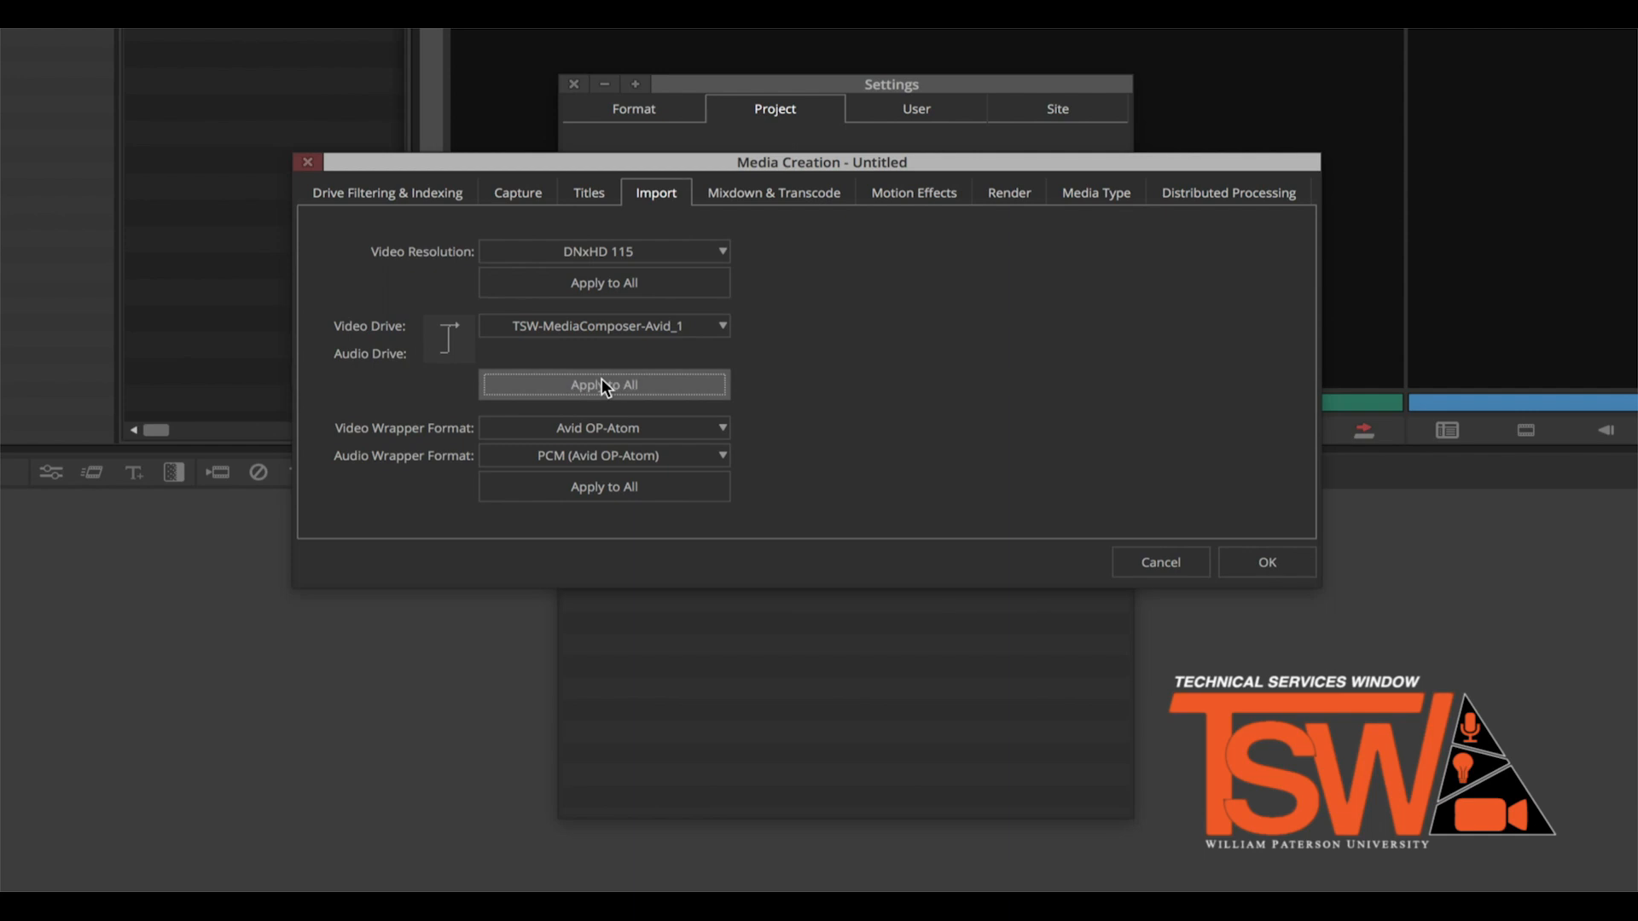
left_click(1271, 563)
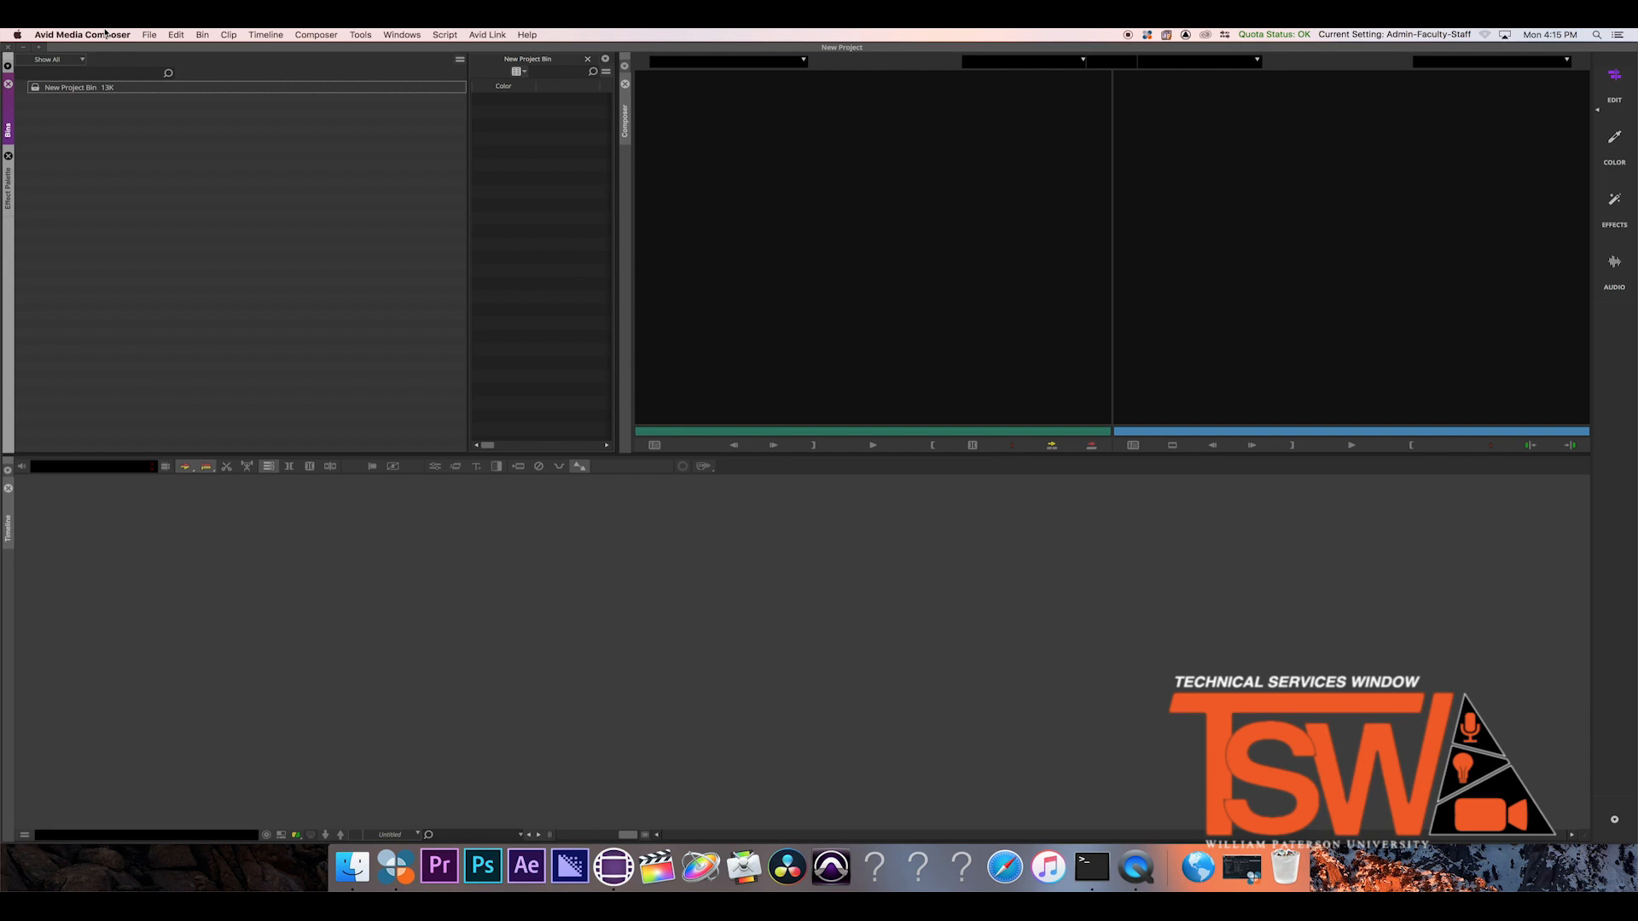
In the site Media Cache settings, set the thumbnails cache location to the TSW-MediaComposer Project Space volume
left_click(105, 34)
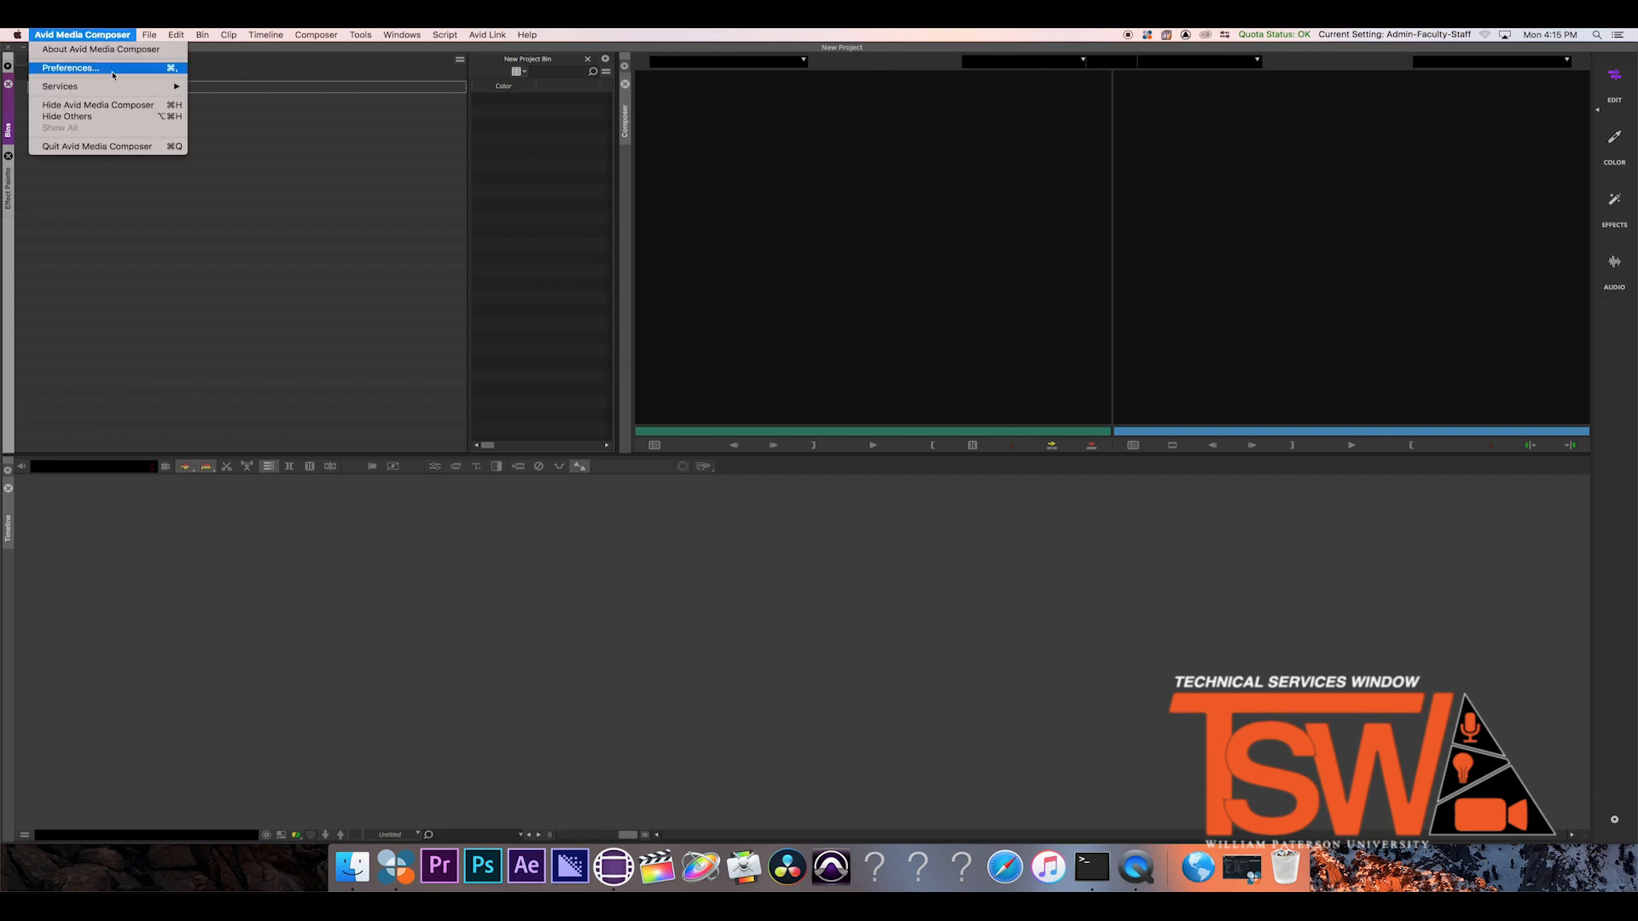
left_click(113, 69)
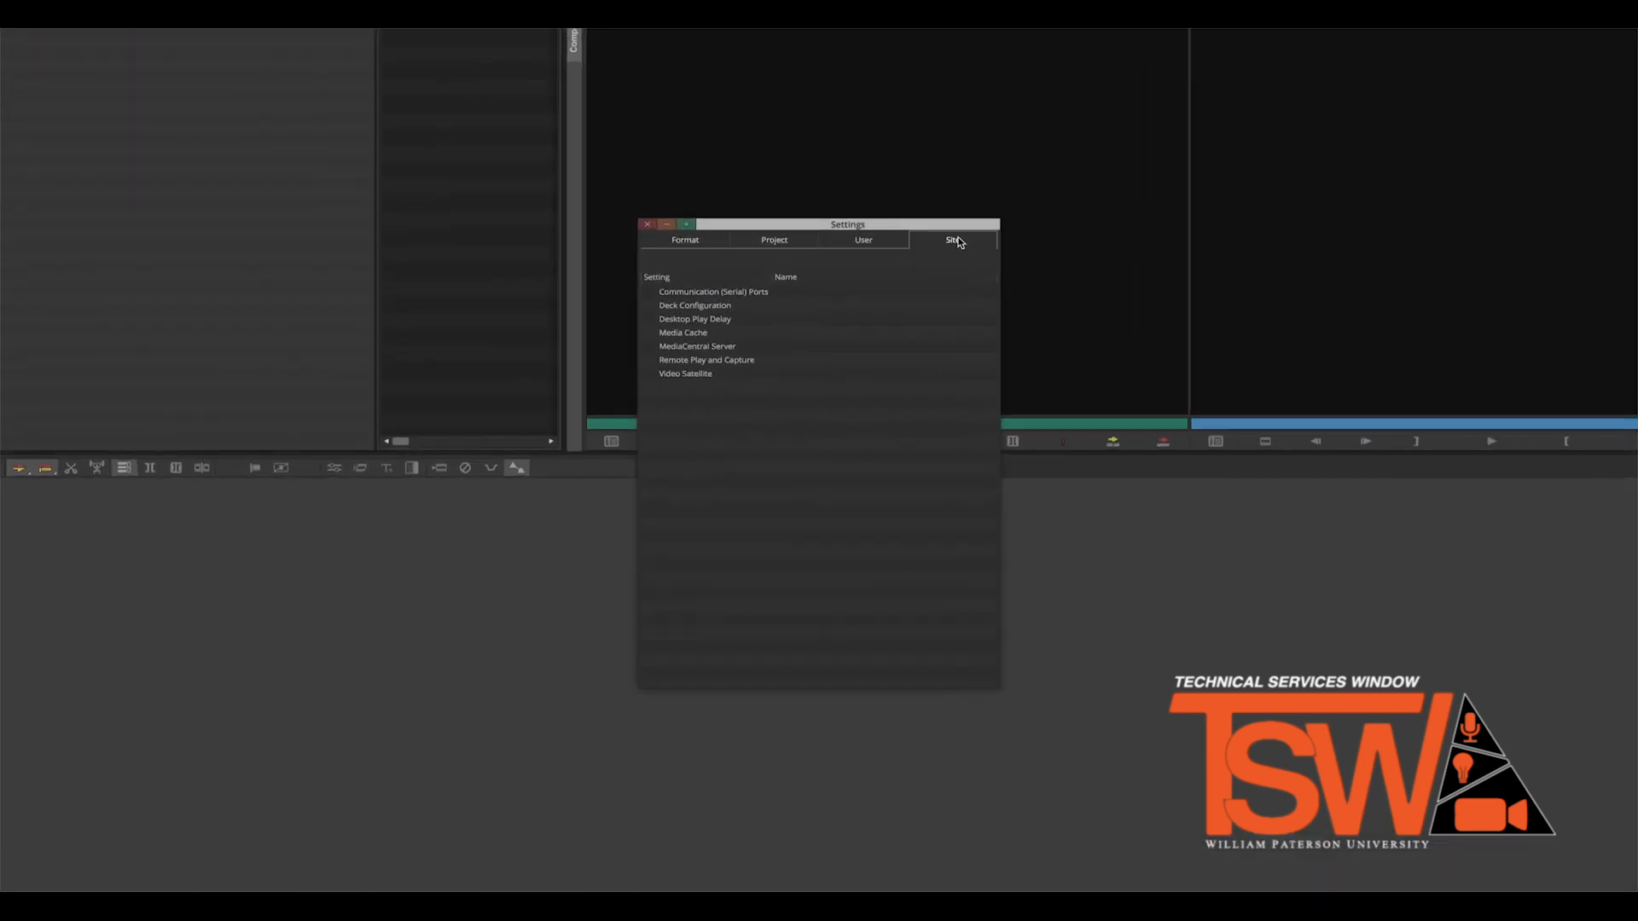
double_click(683, 333)
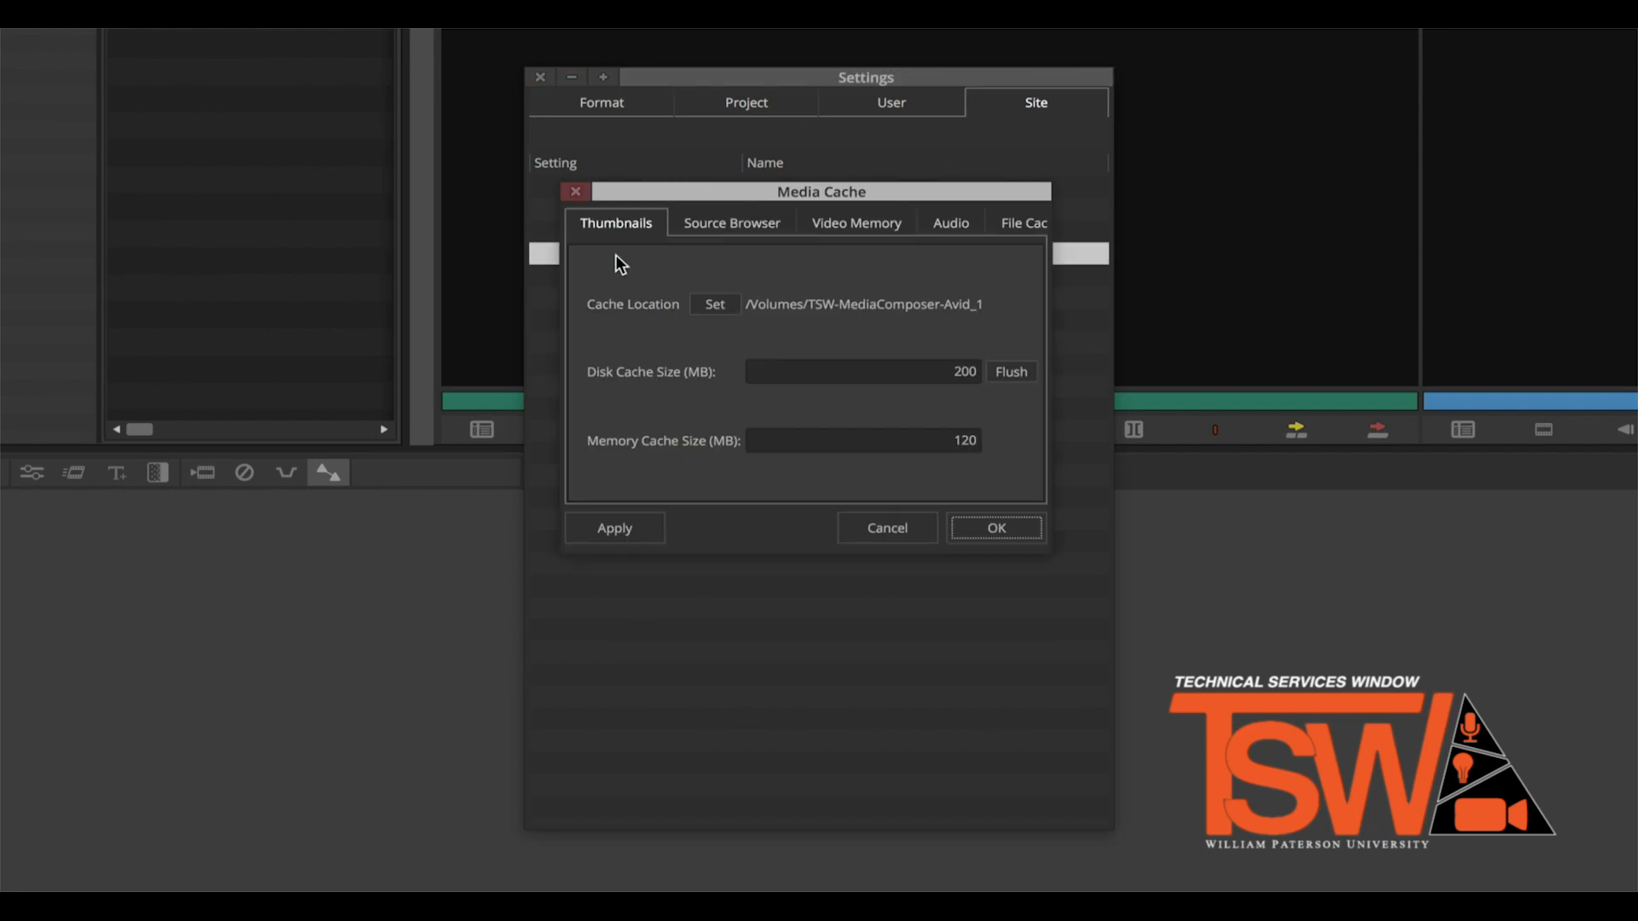
left_click(714, 304)
left_click(772, 576)
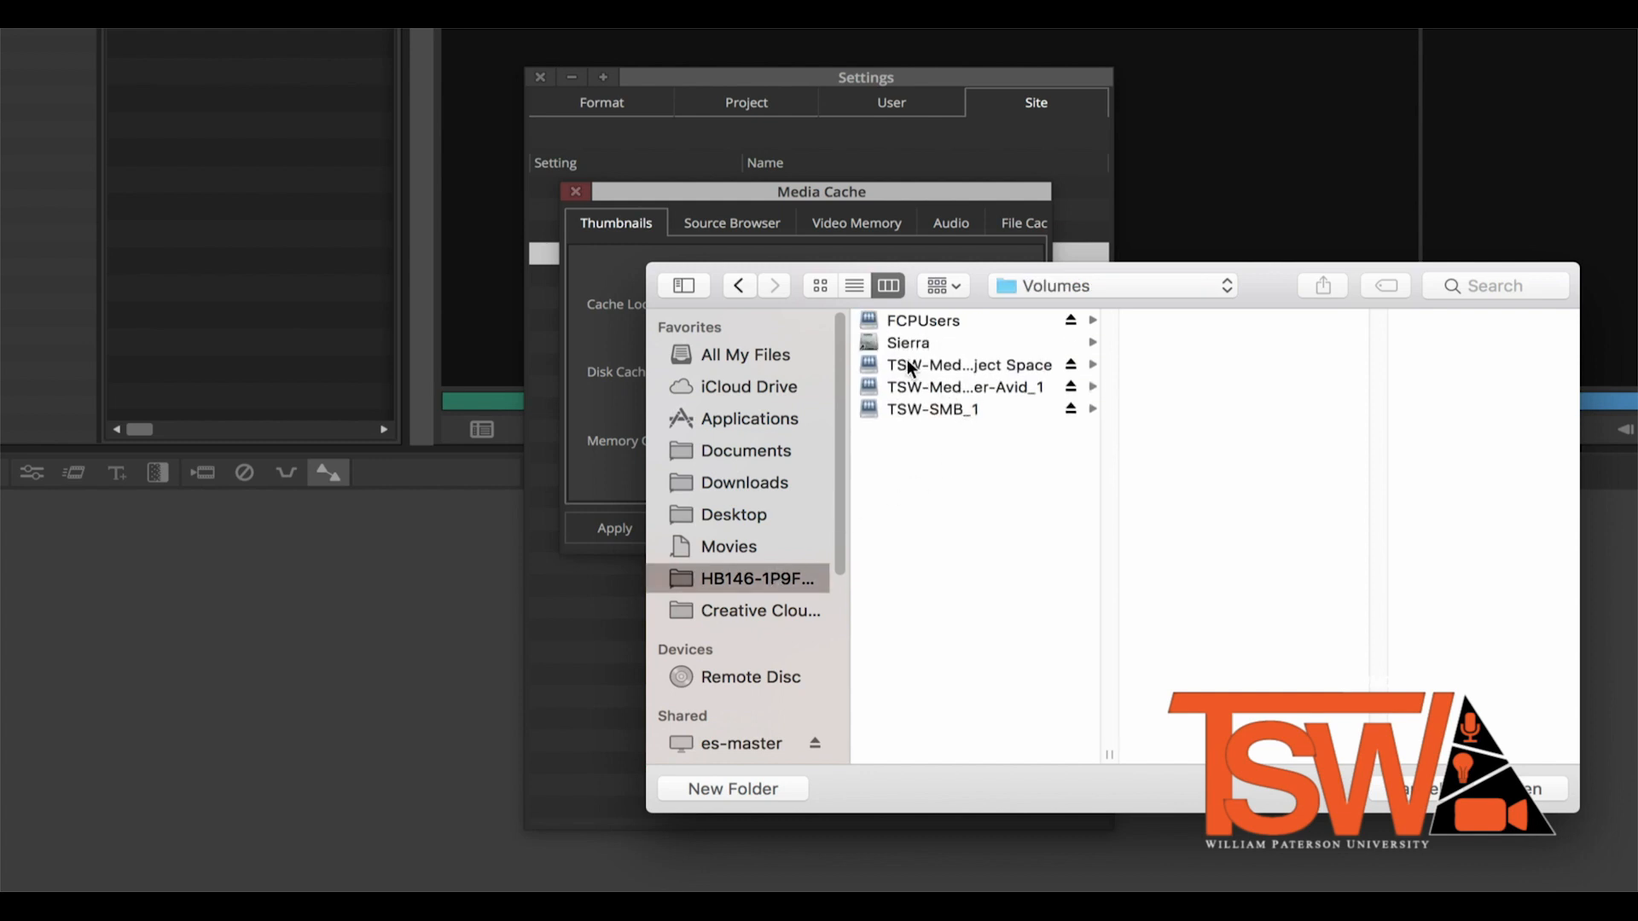
left_click(910, 367)
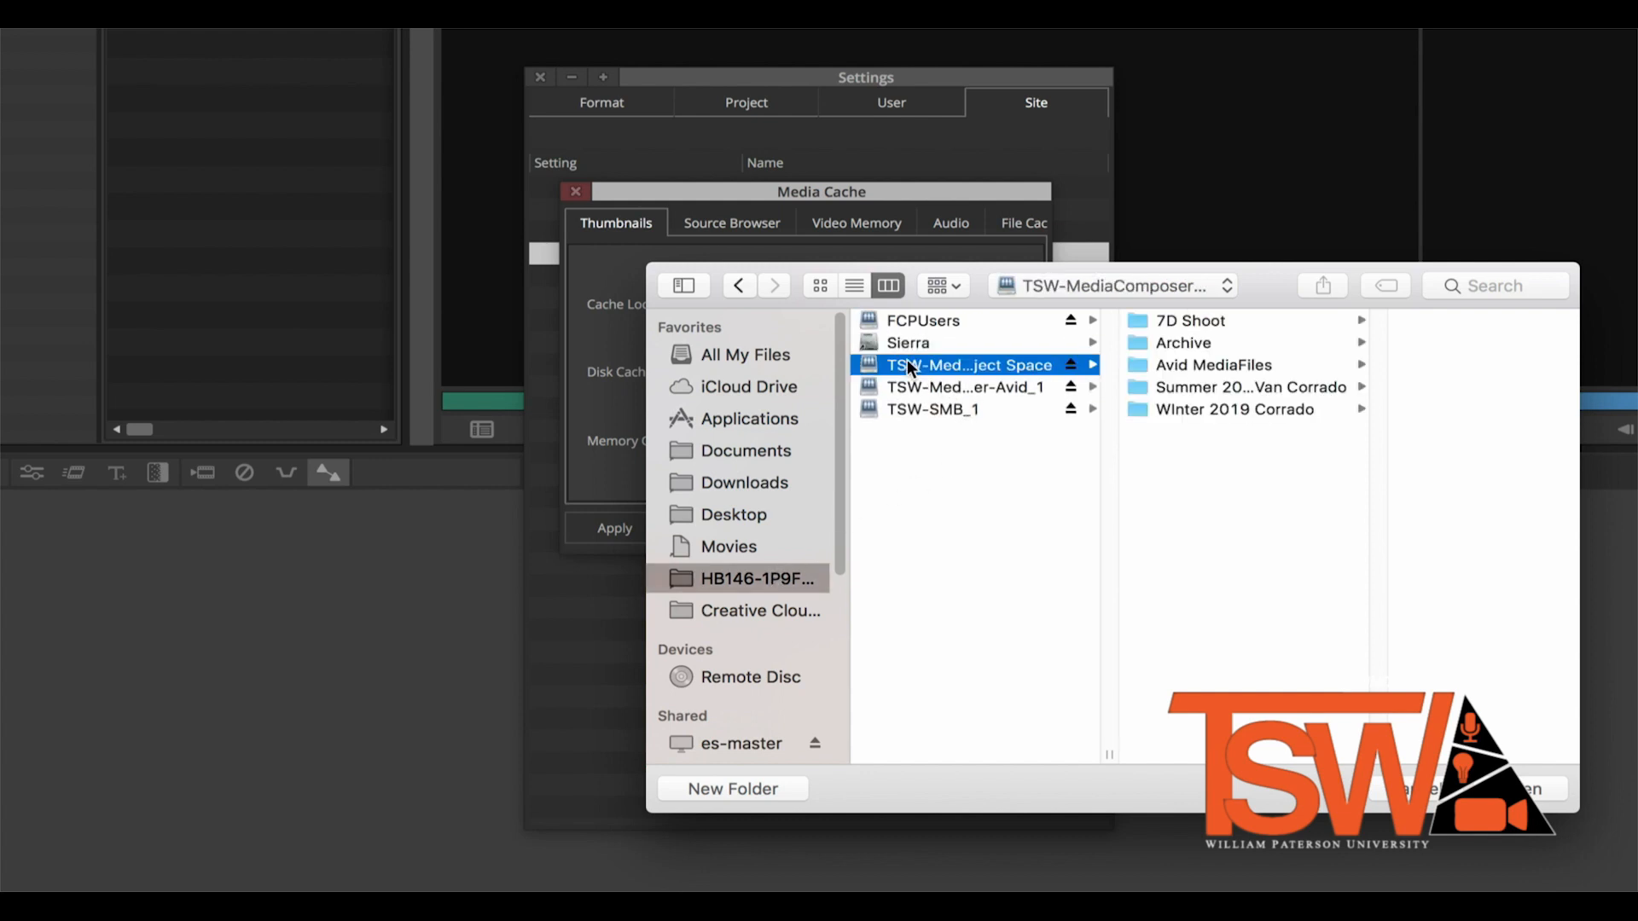
left_click(1549, 792)
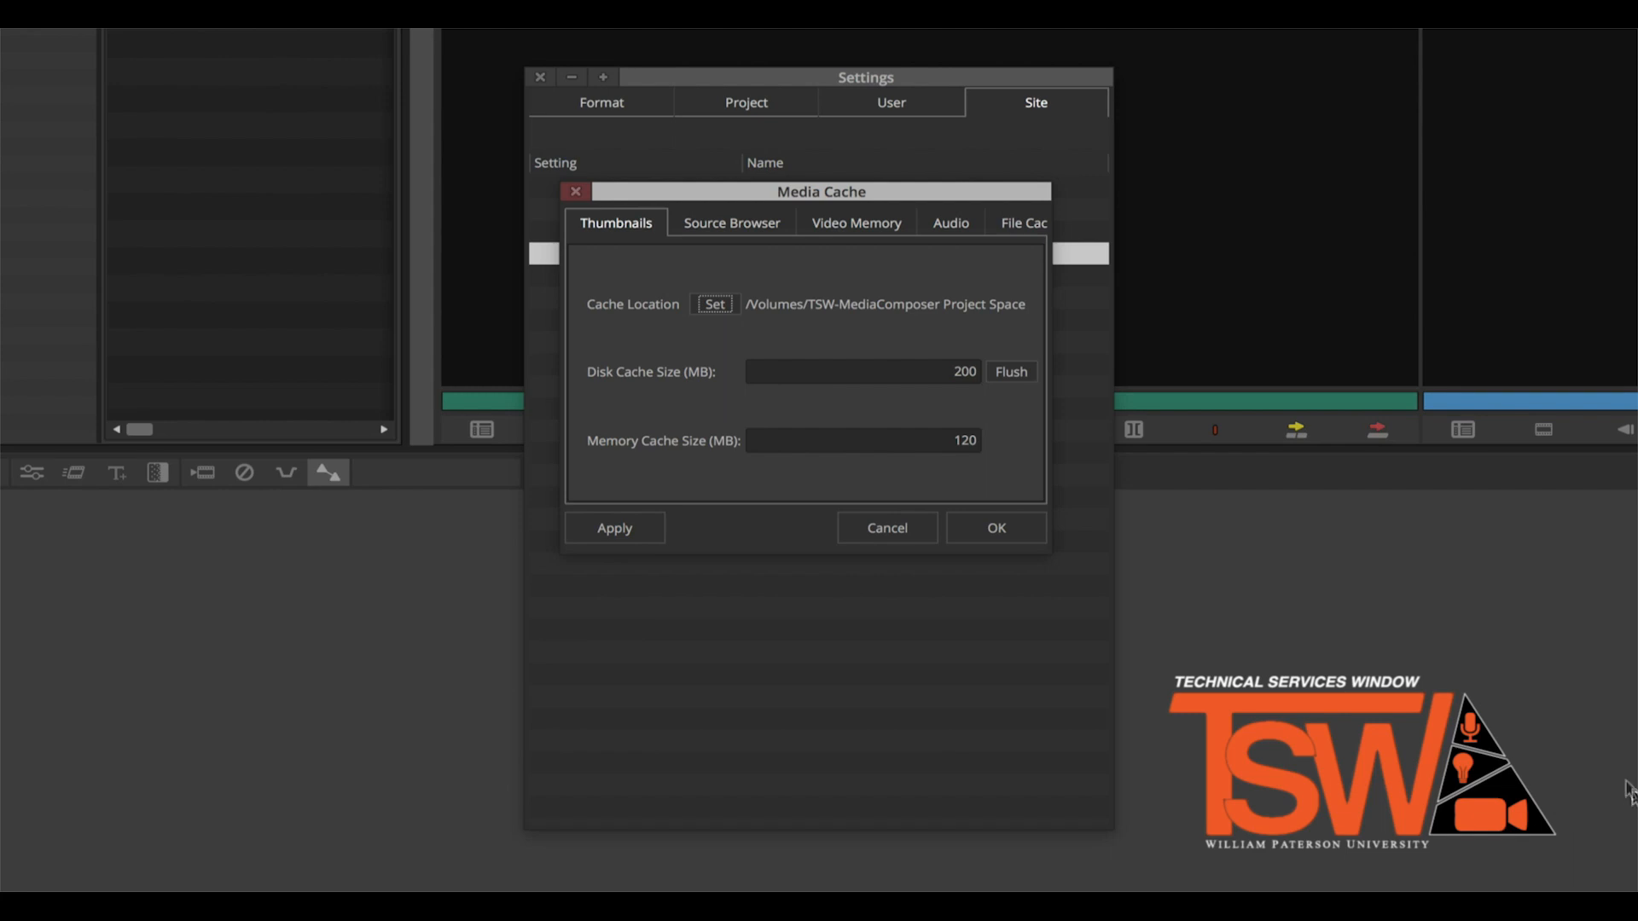
Apply the cache location and delete the cache in the older location, then accept the Media Cache settings, declining the second deletion
left_click(622, 525)
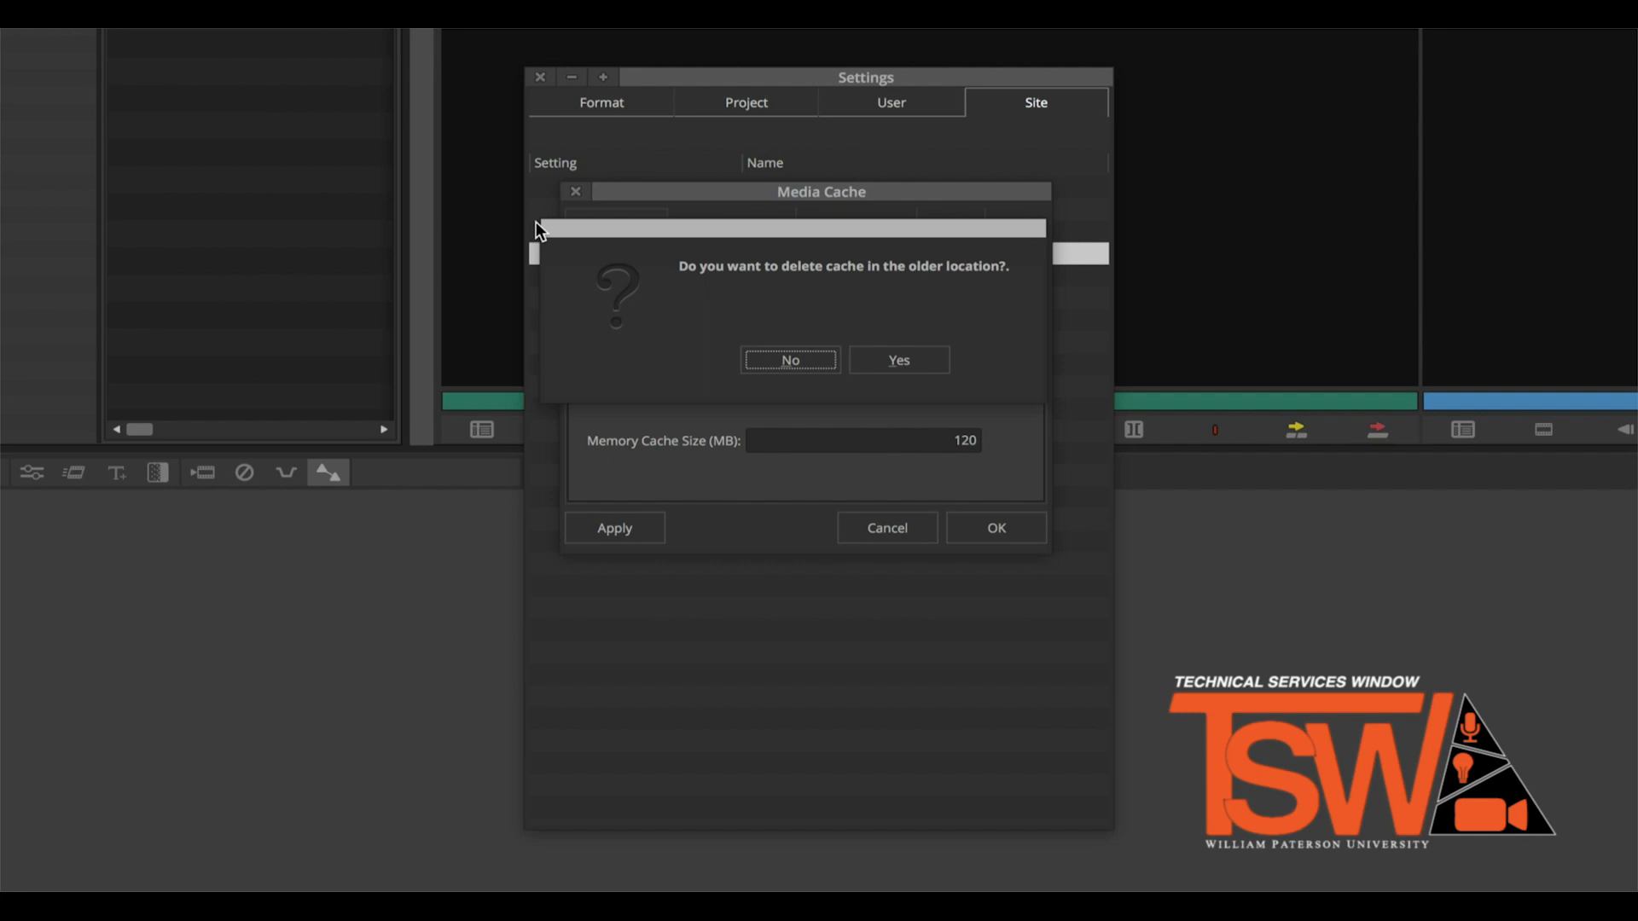
left_click(903, 353)
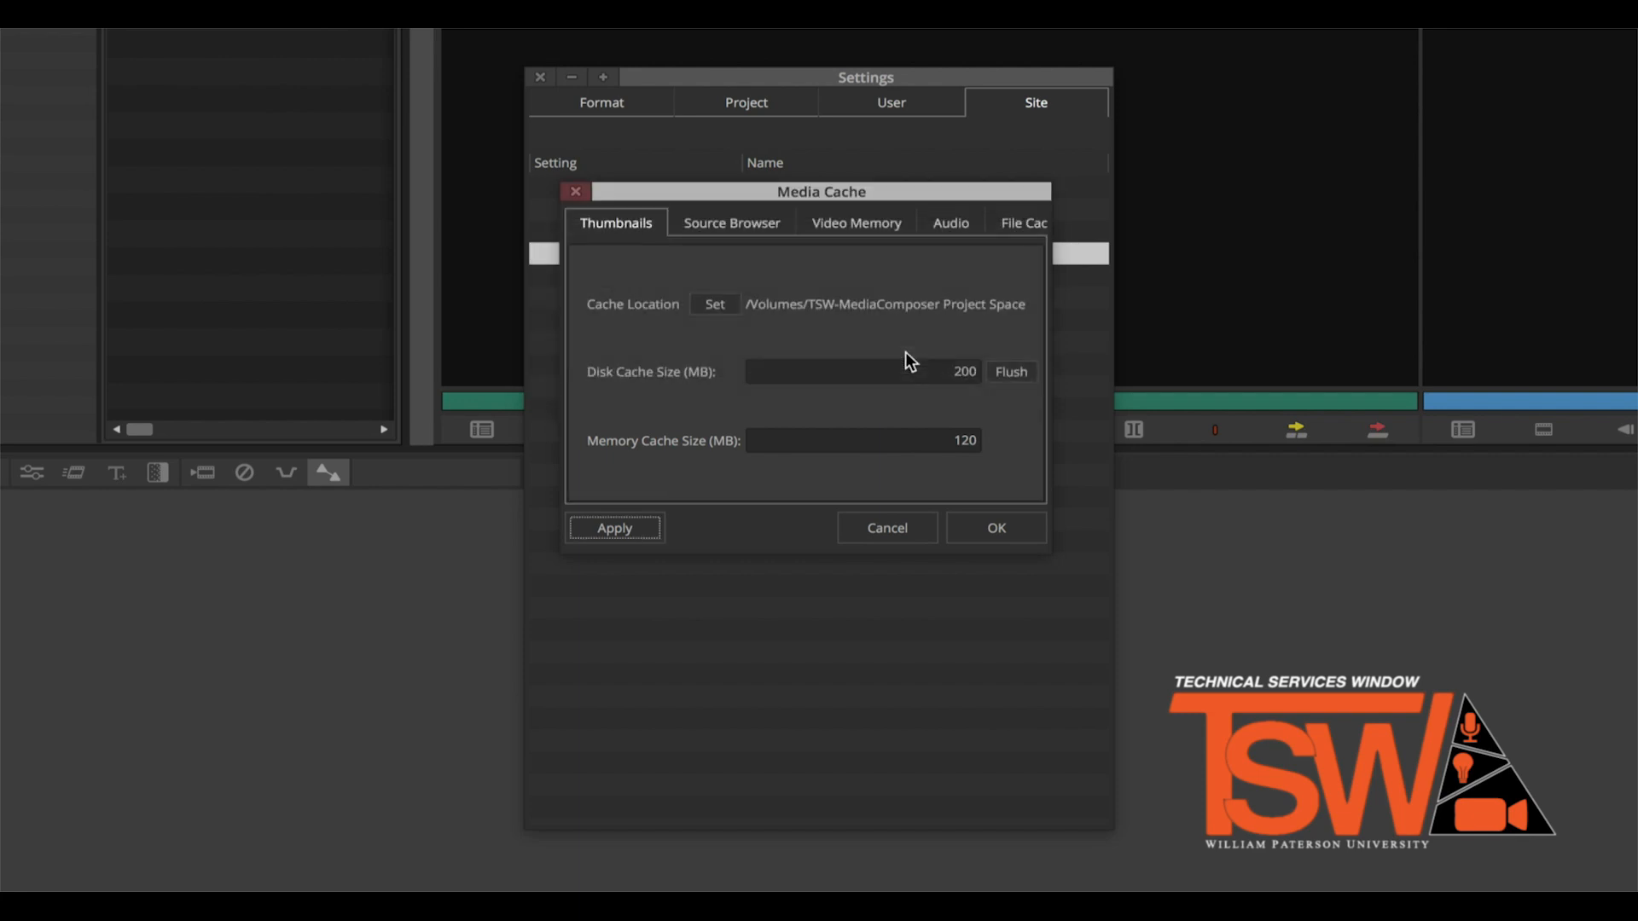
left_click(1027, 522)
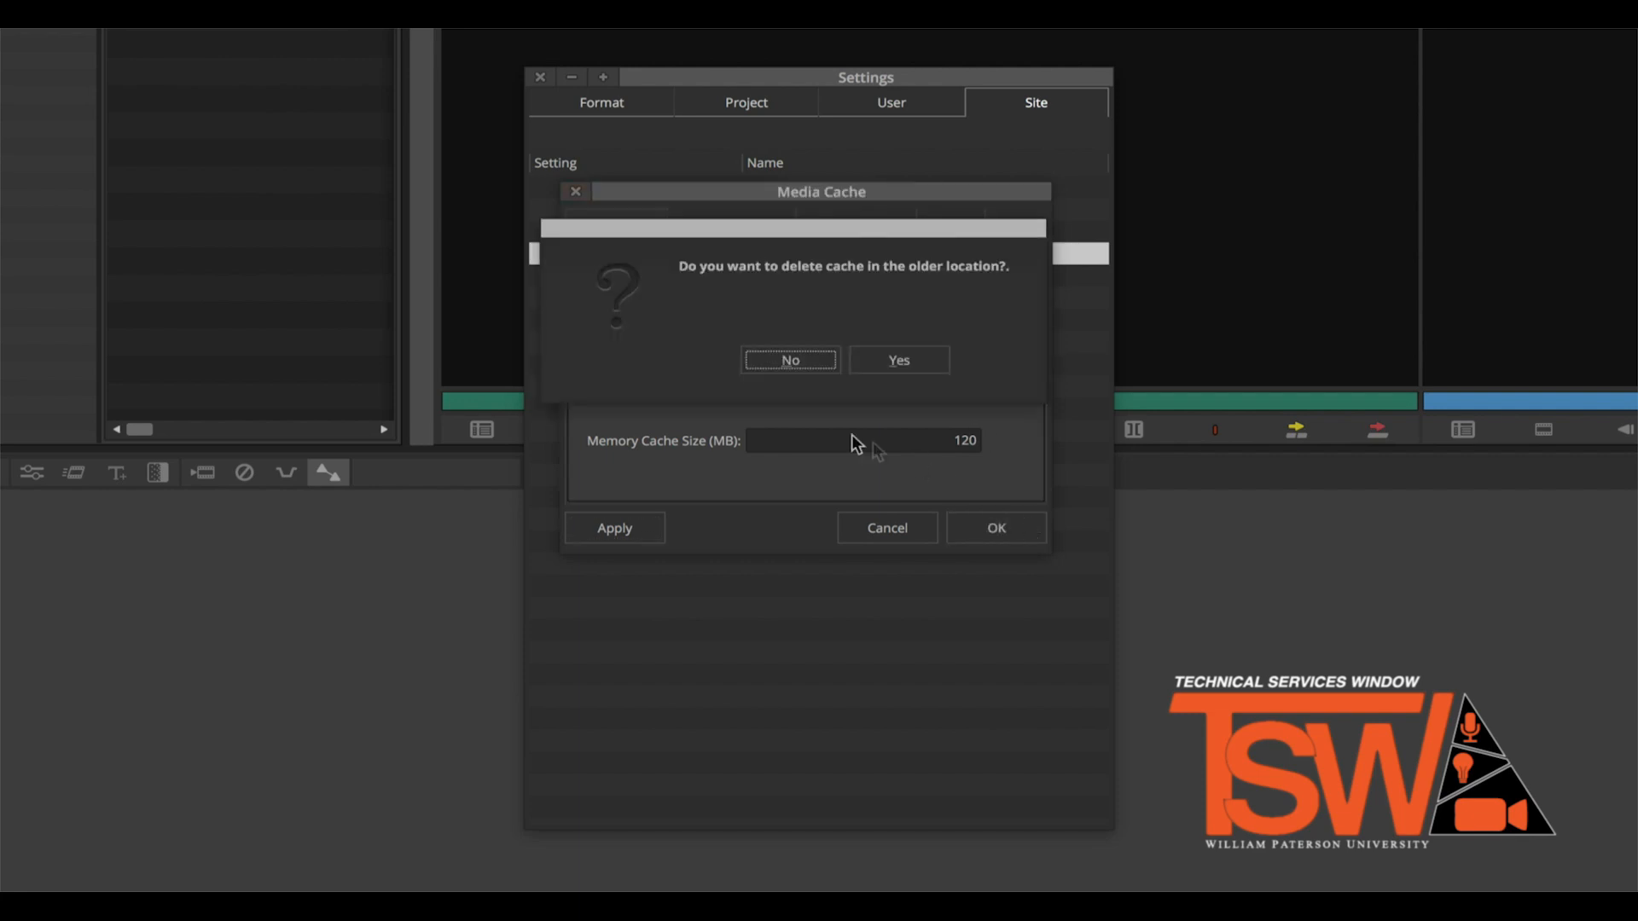
left_click(821, 360)
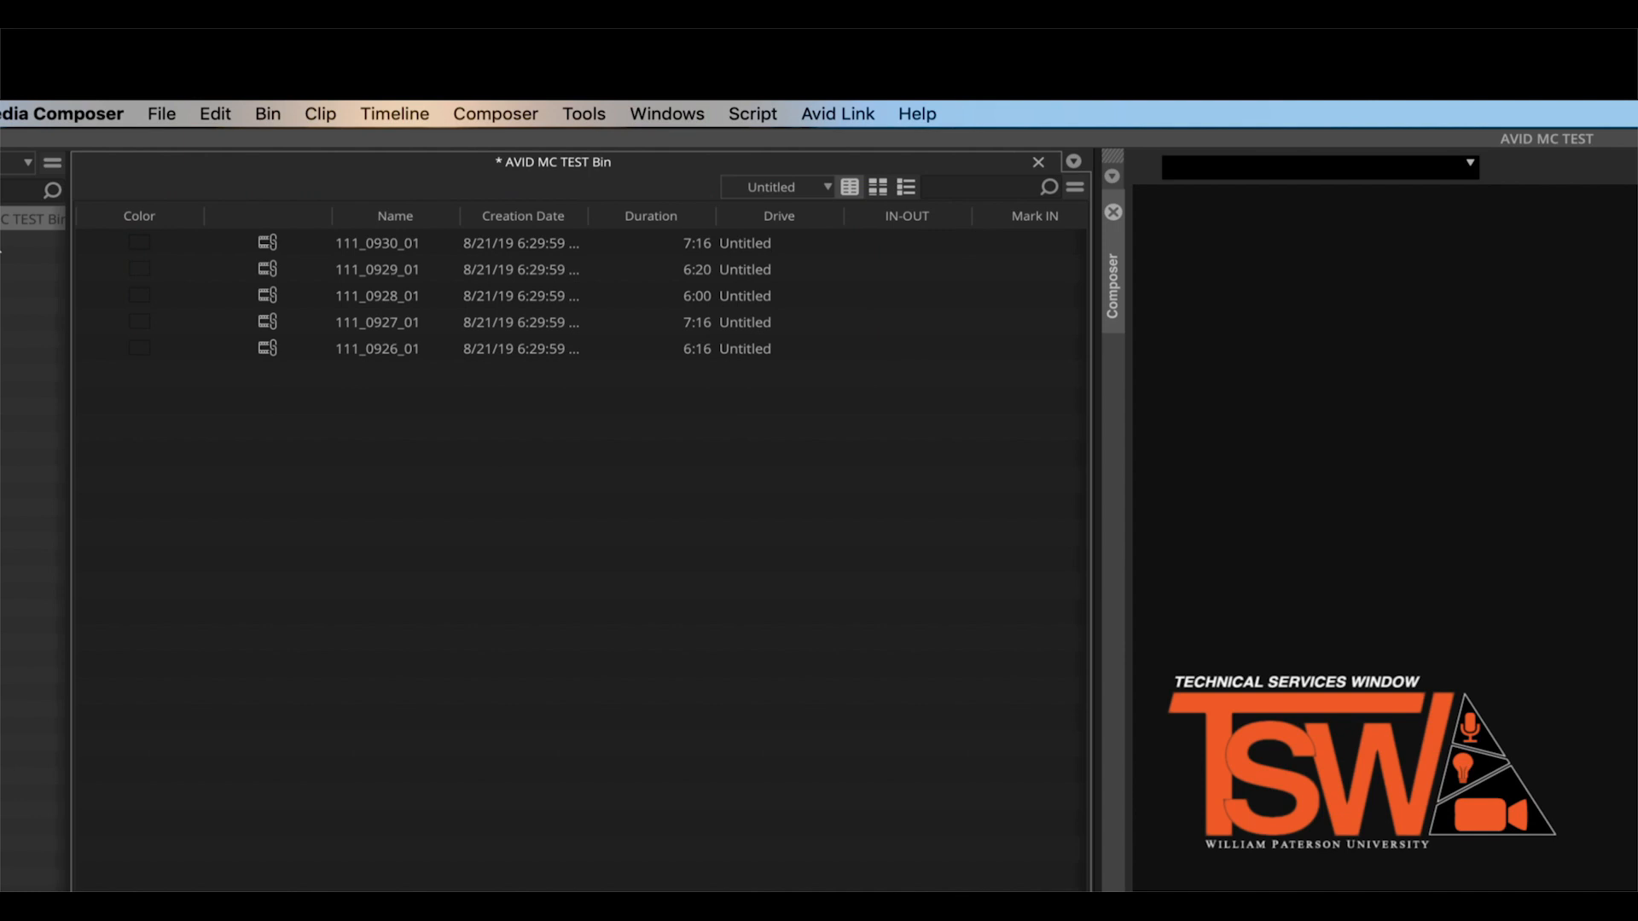
Select all clips from 111_0930_01 to 111_0926_01 in the AVID MC TEST bin
left_click(319, 245)
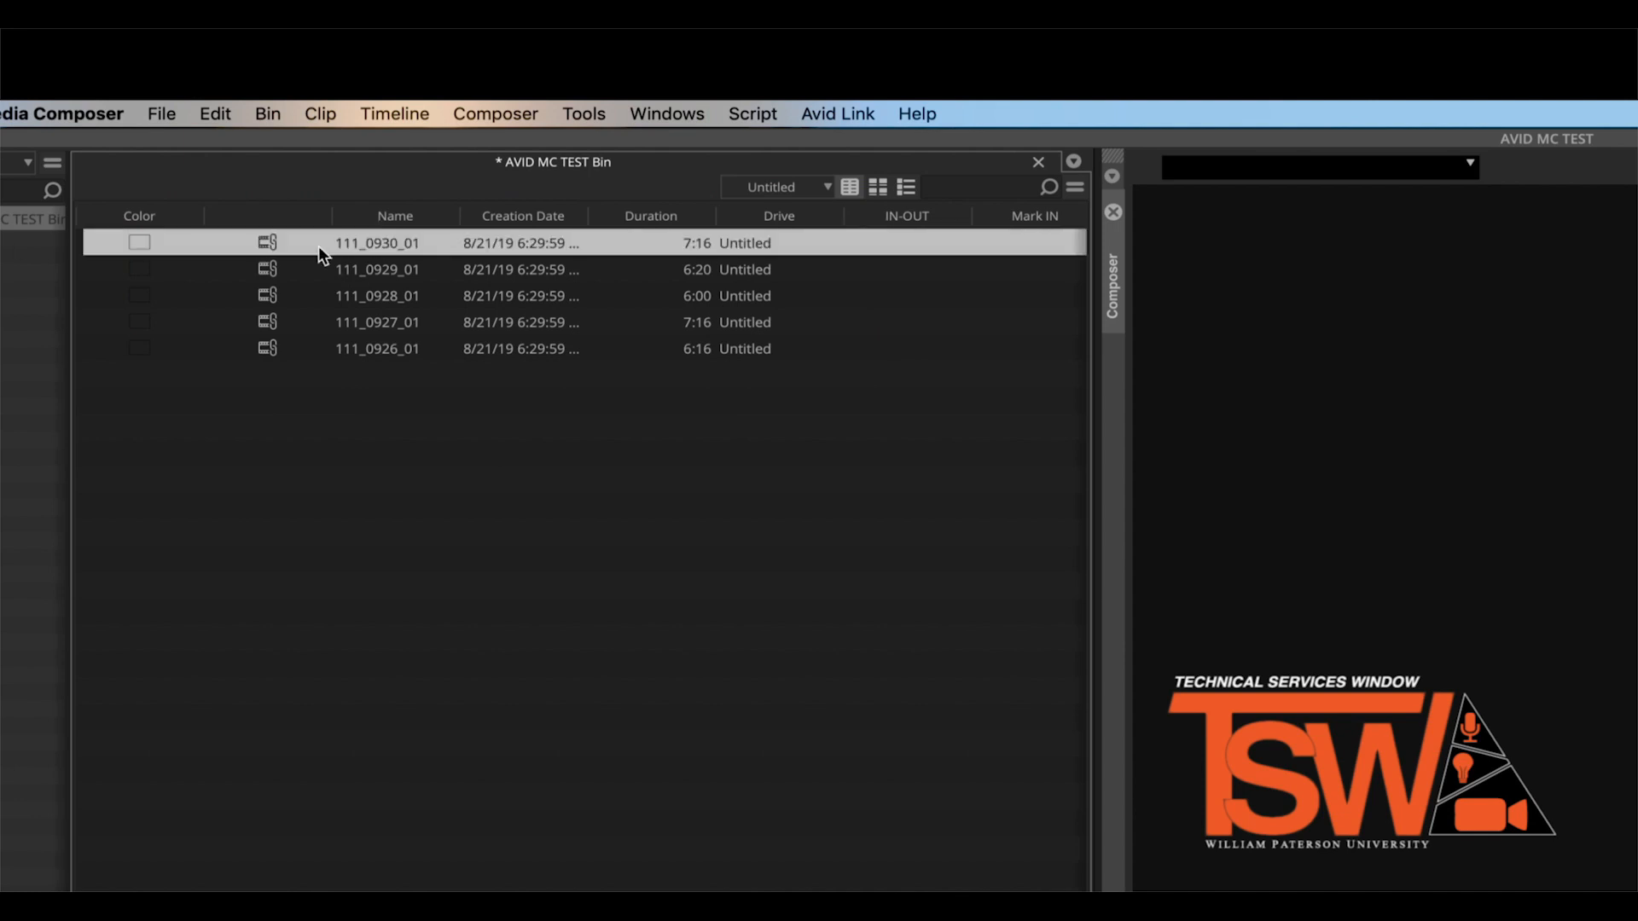
left_click(376, 354, "shift")
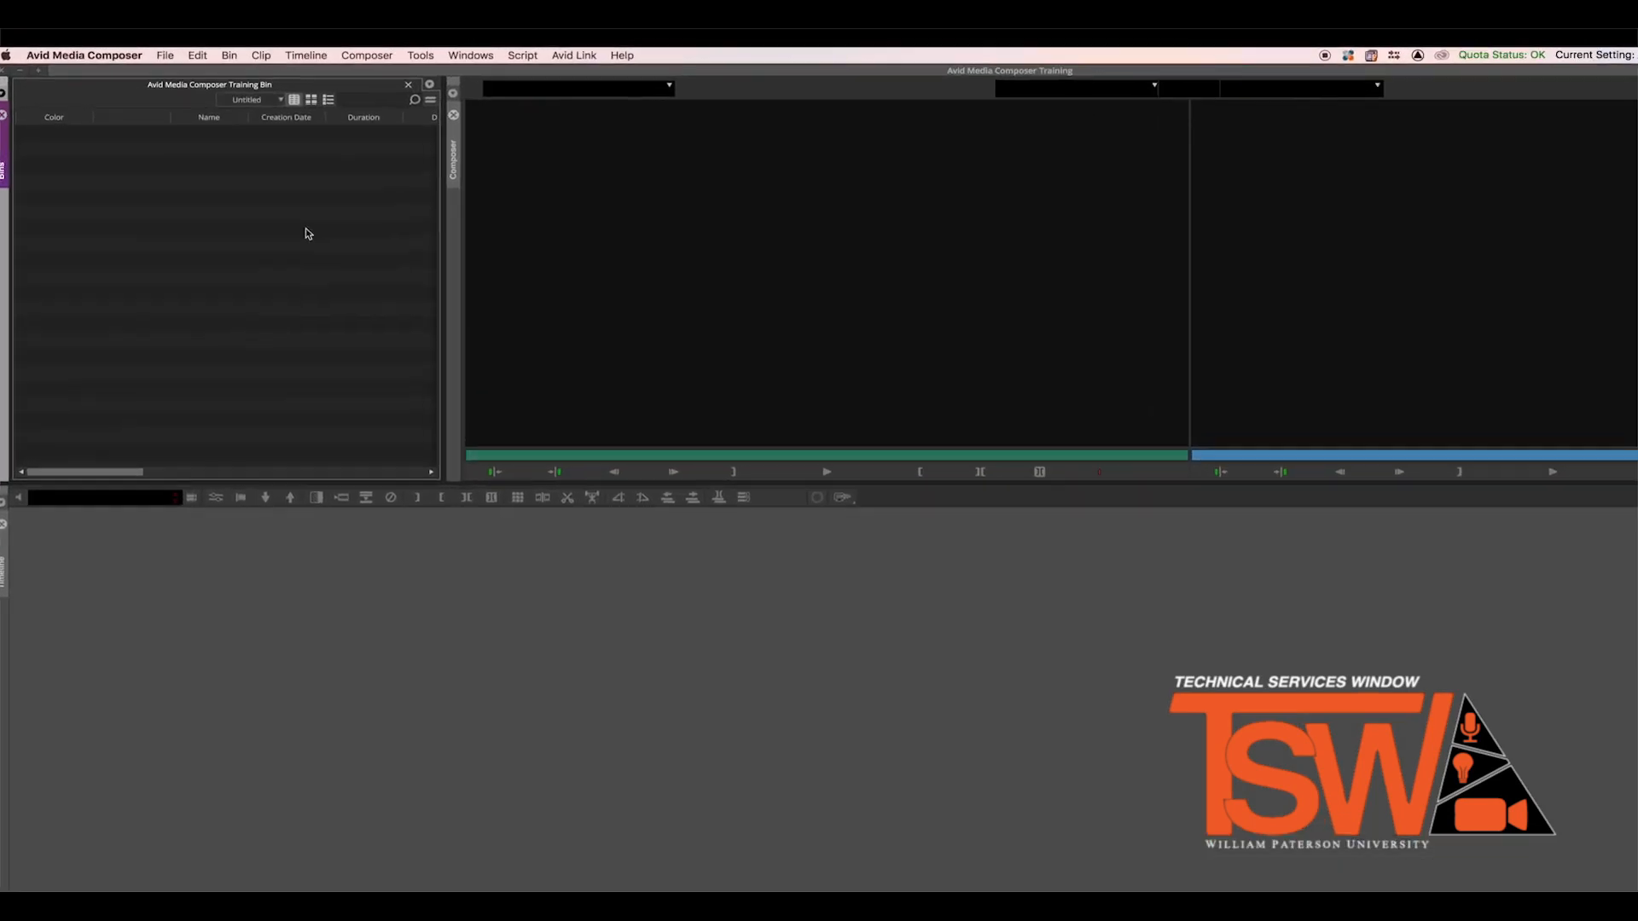
Open the Source Browser for media input and browse the TSW-SMB_1 volume to the TD Summer training folder
left_click(165, 55)
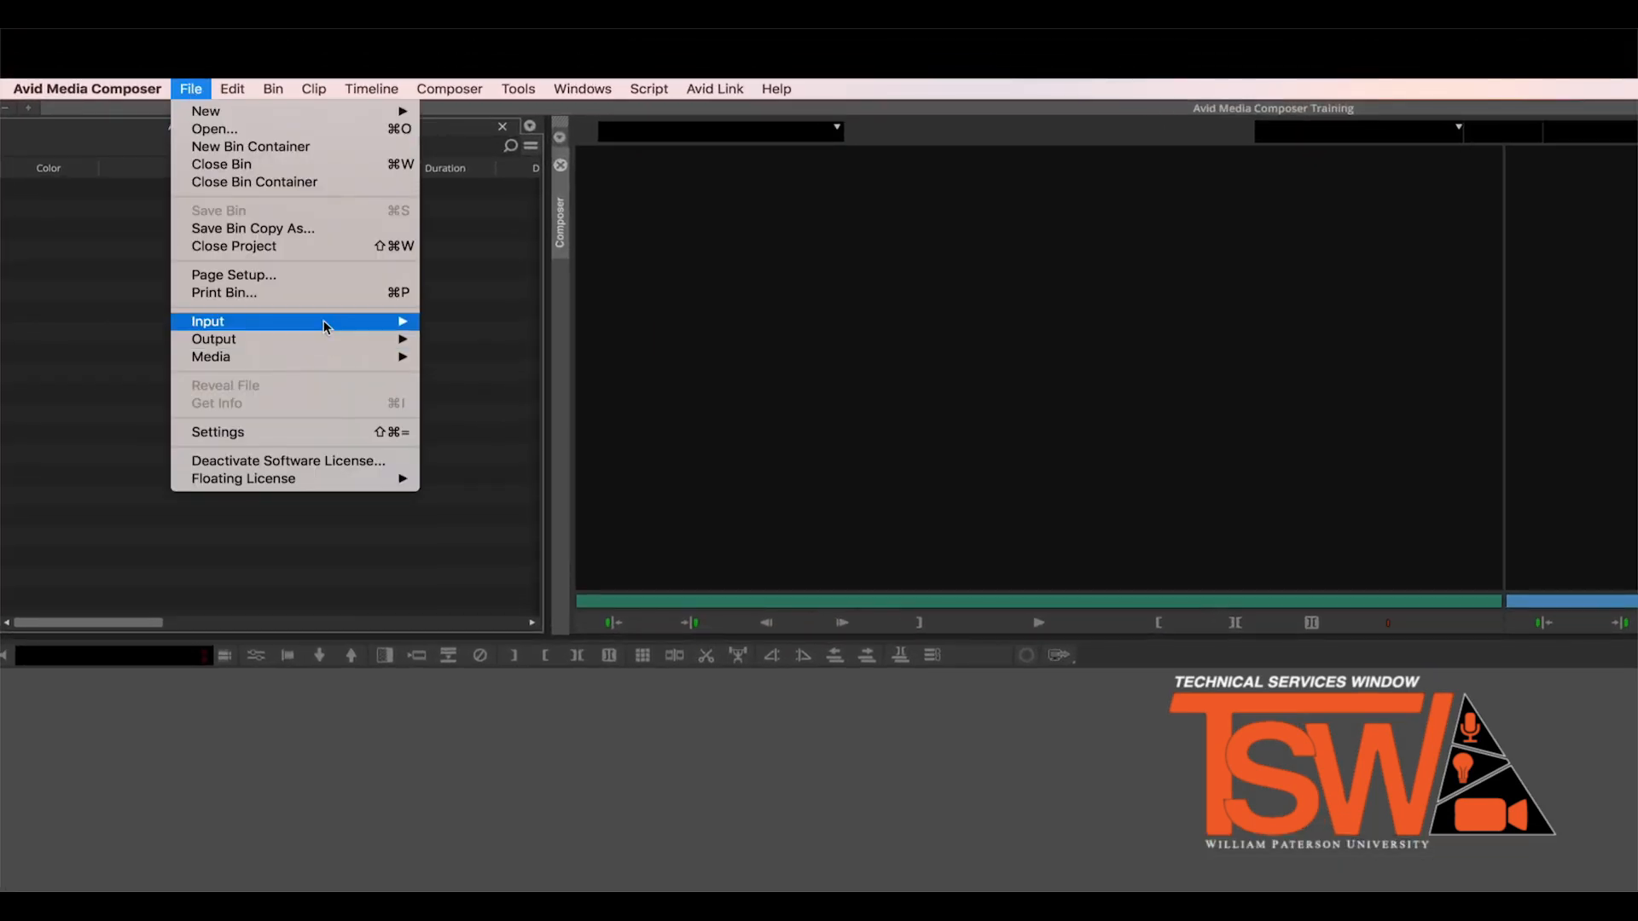
mouse_move(324, 327)
left_click(475, 322)
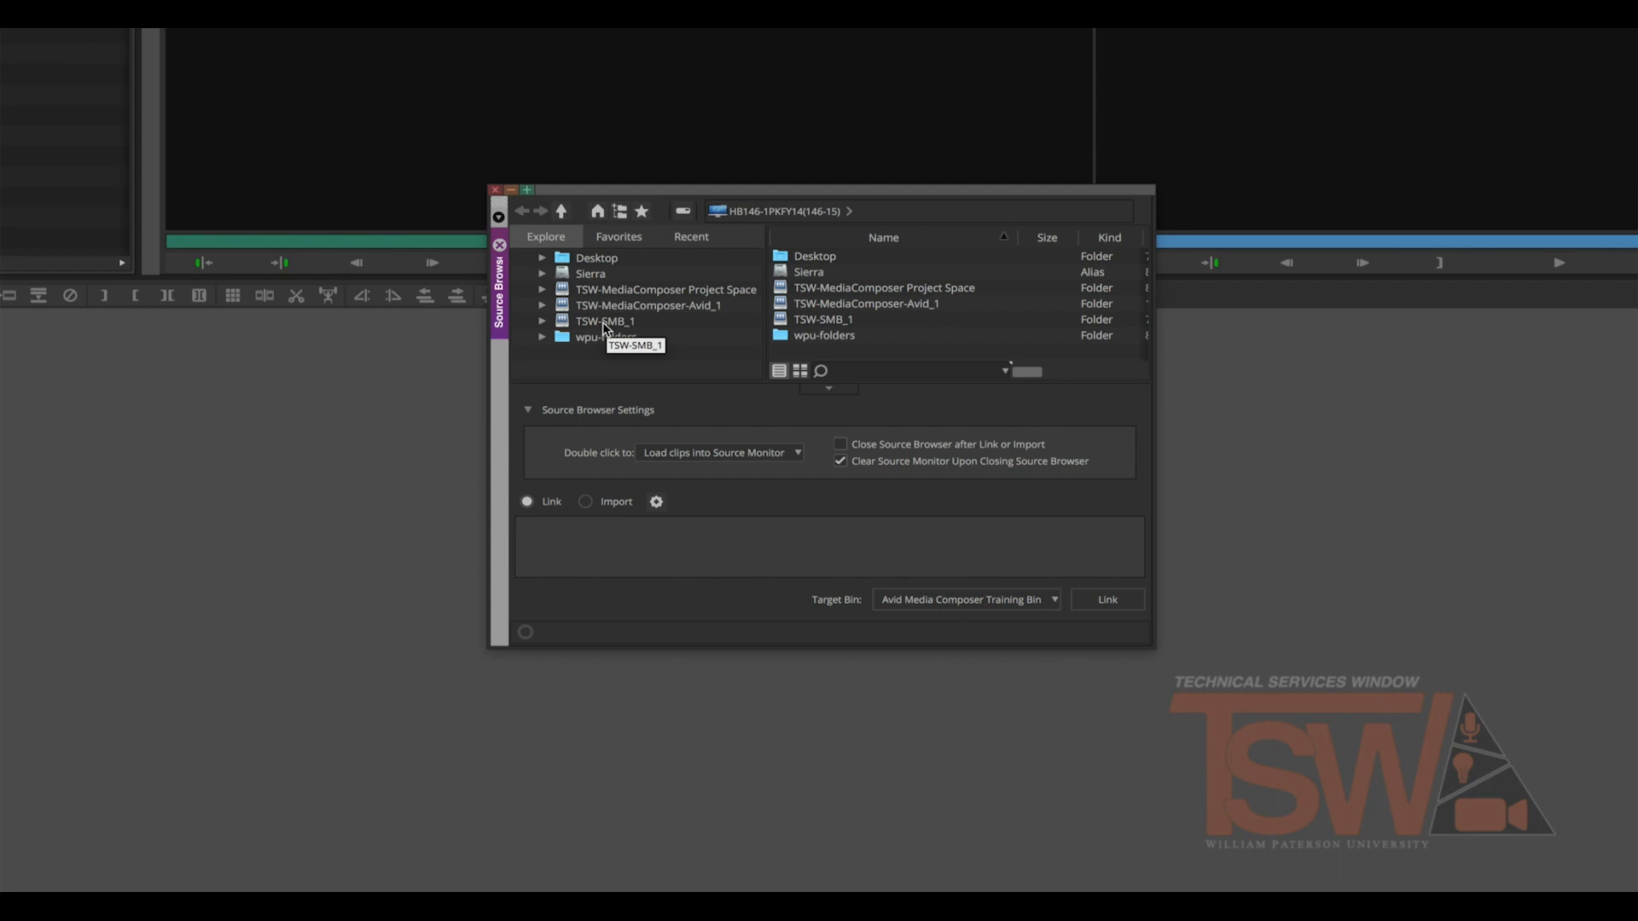
left_click(603, 322)
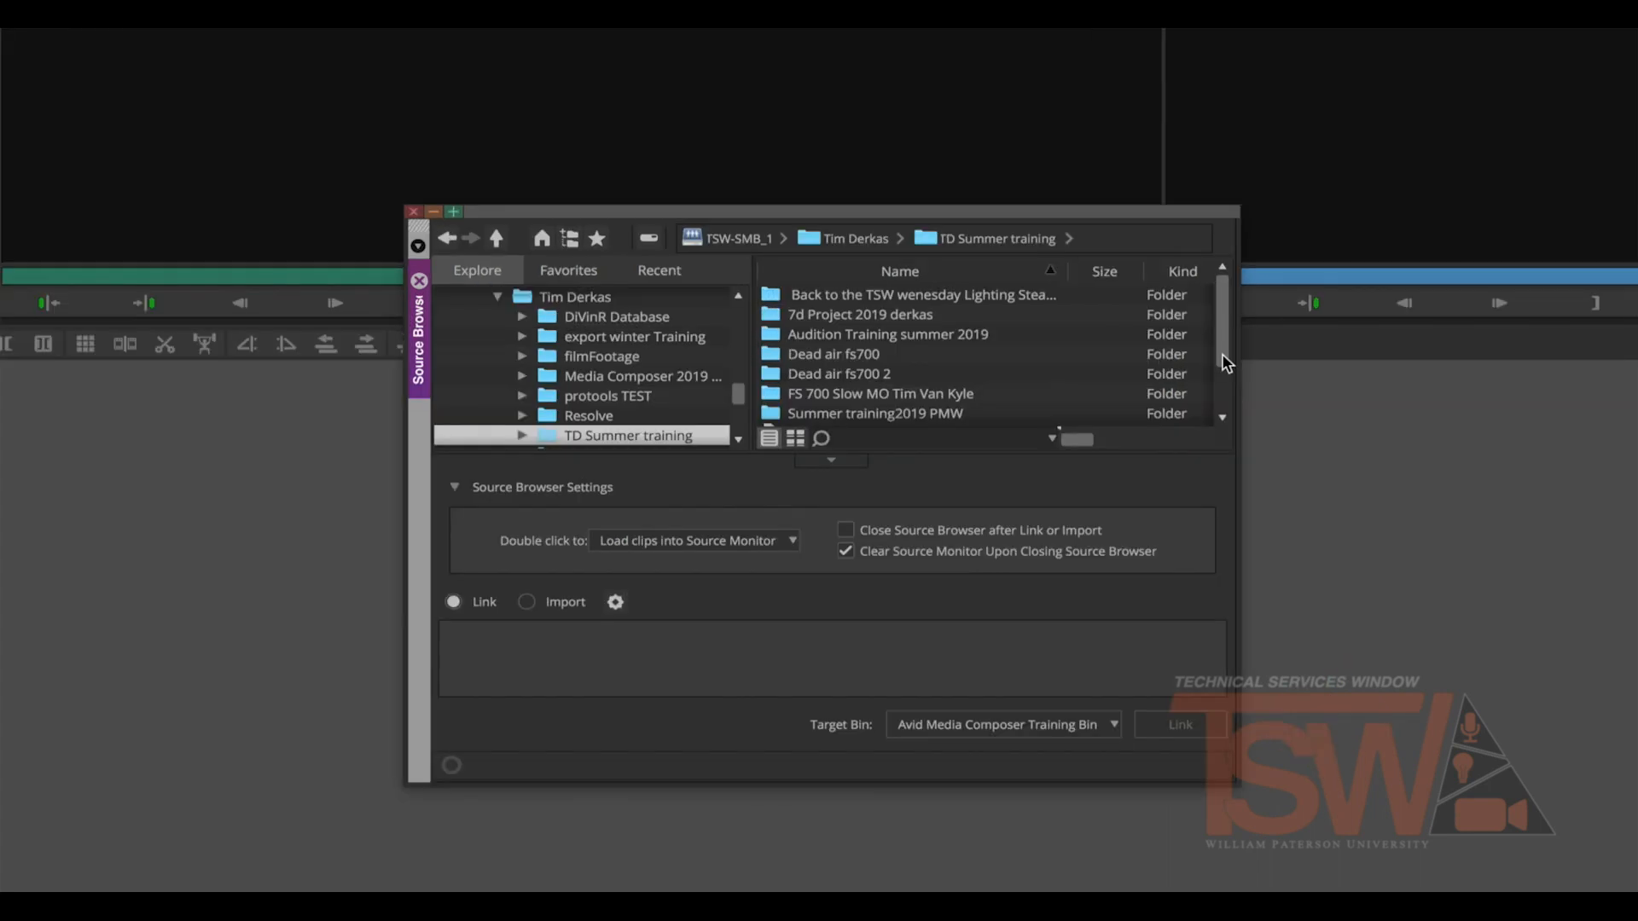
Link the clips from the Summer training2019 PMW folder into the Avid Media Composer Training Bin and review the clip list
left_click_drag(1222, 354, 1219, 369)
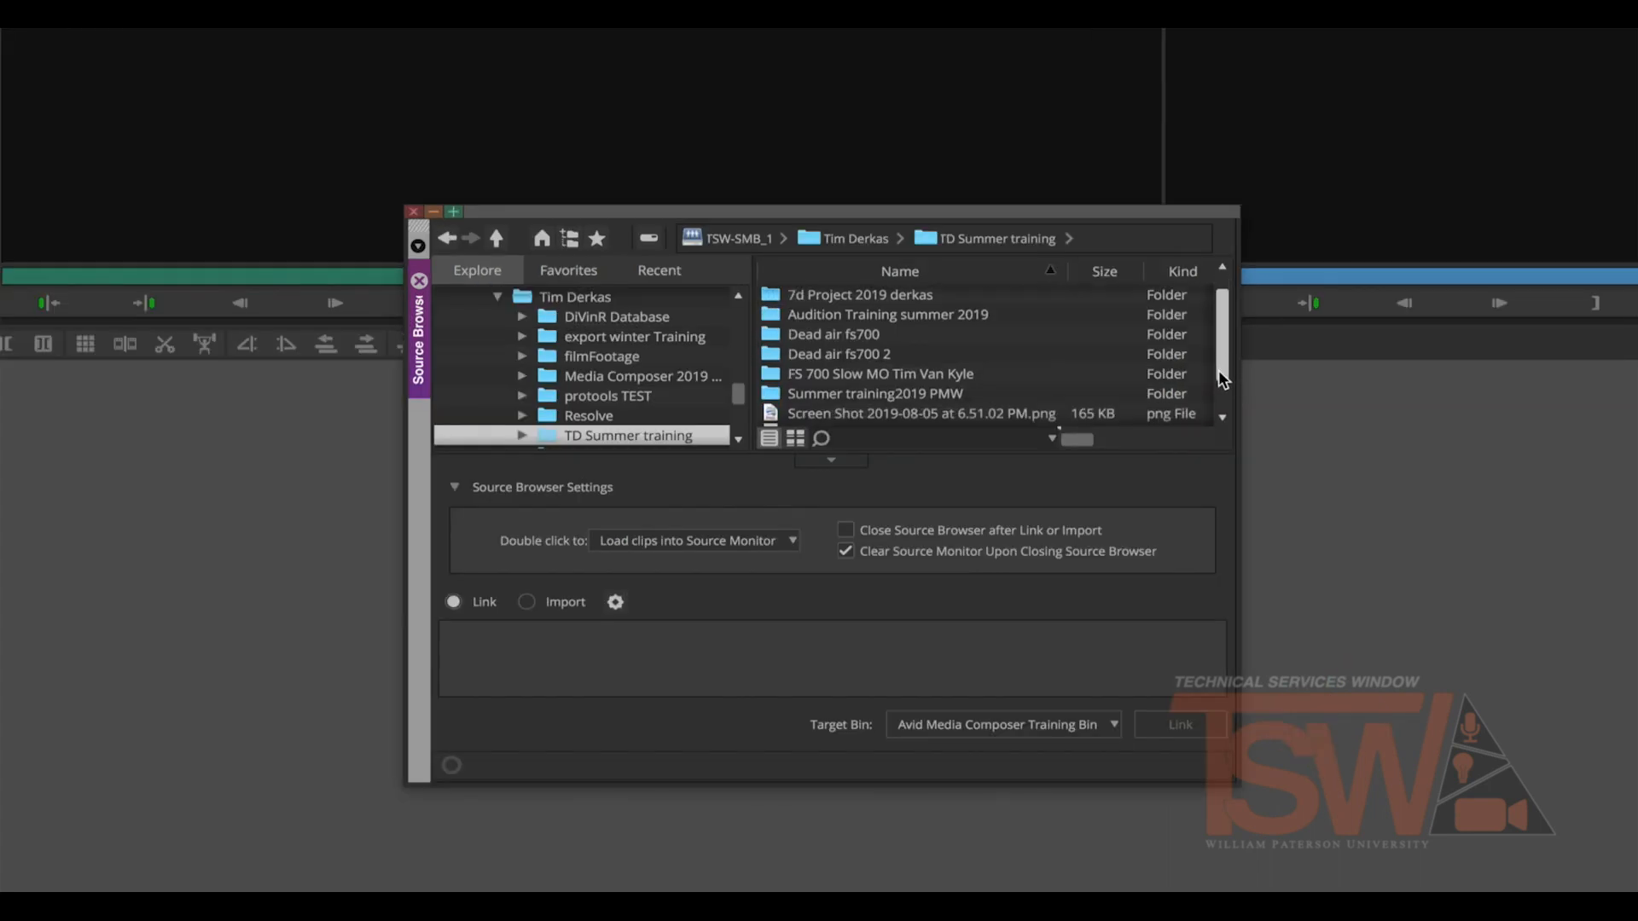
double_click(1024, 396)
left_click(794, 299)
double_click(793, 298)
left_click(649, 239)
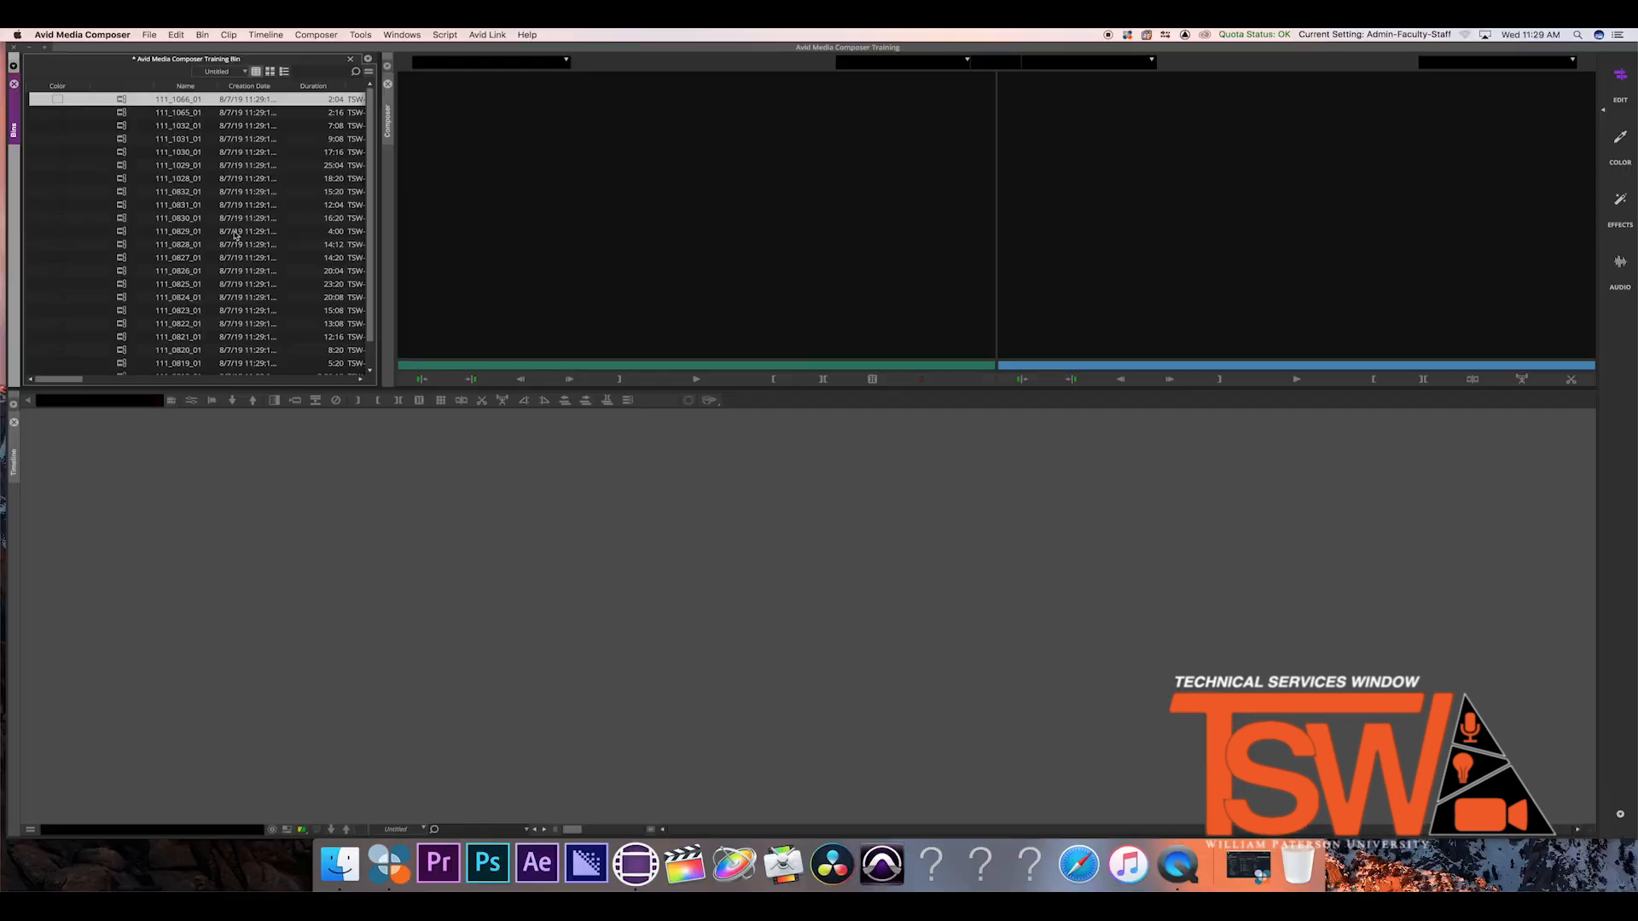
scroll(369, 115, "down", 2)
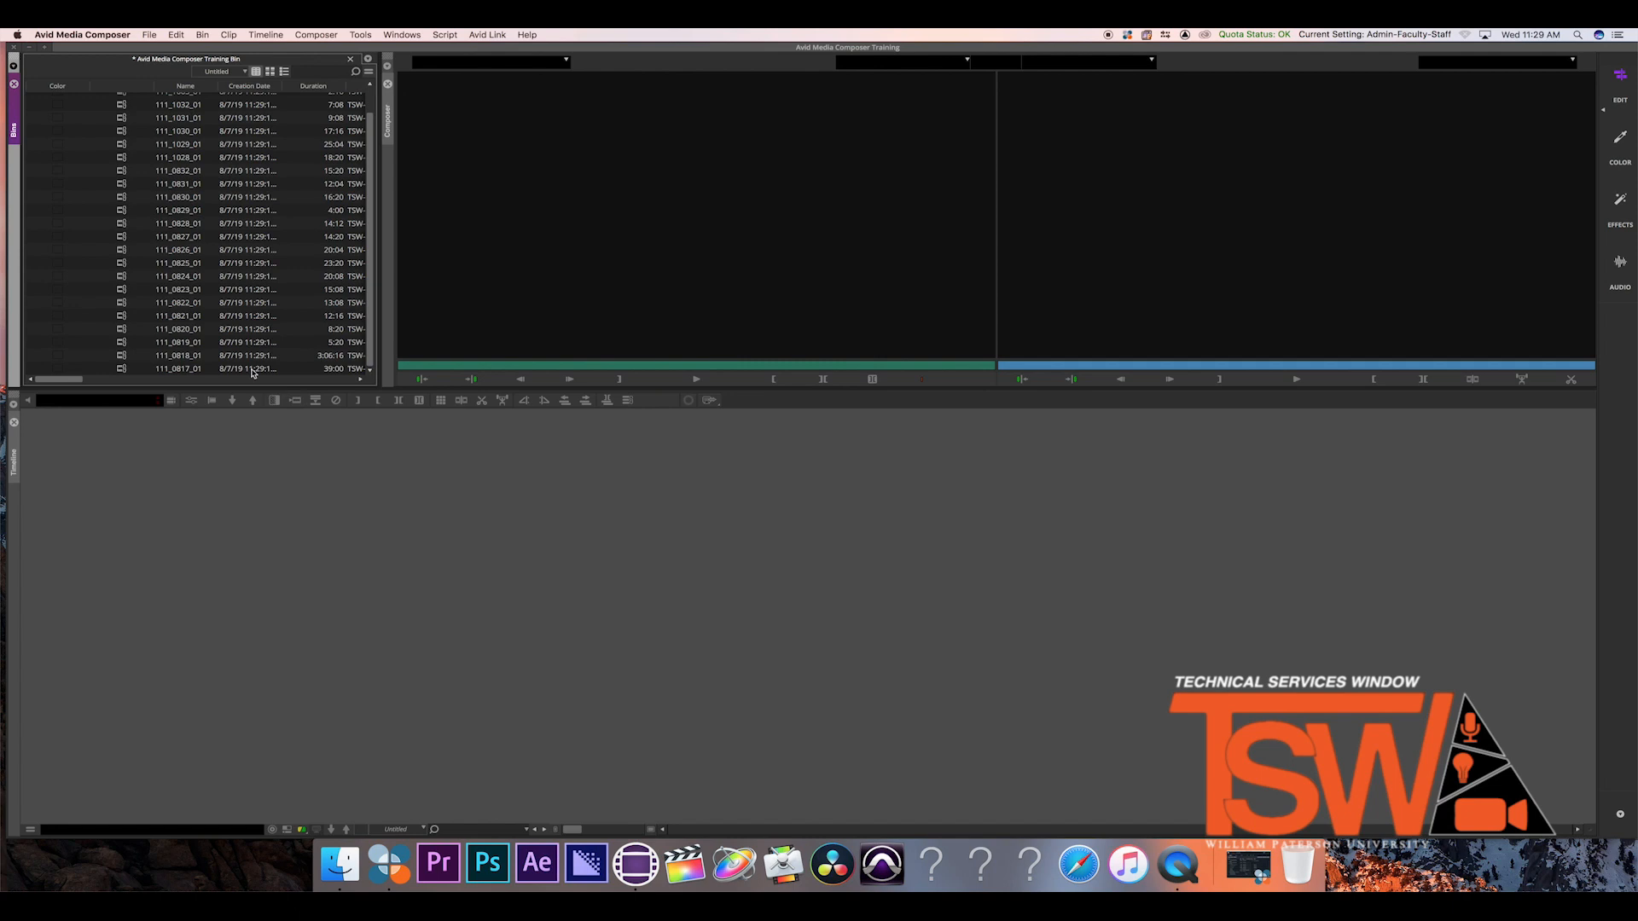
Consolidate all clips in the Avid Media Composer Training Bin to the TSW-MediaComposer-Avid_1 drive
key("super+a")
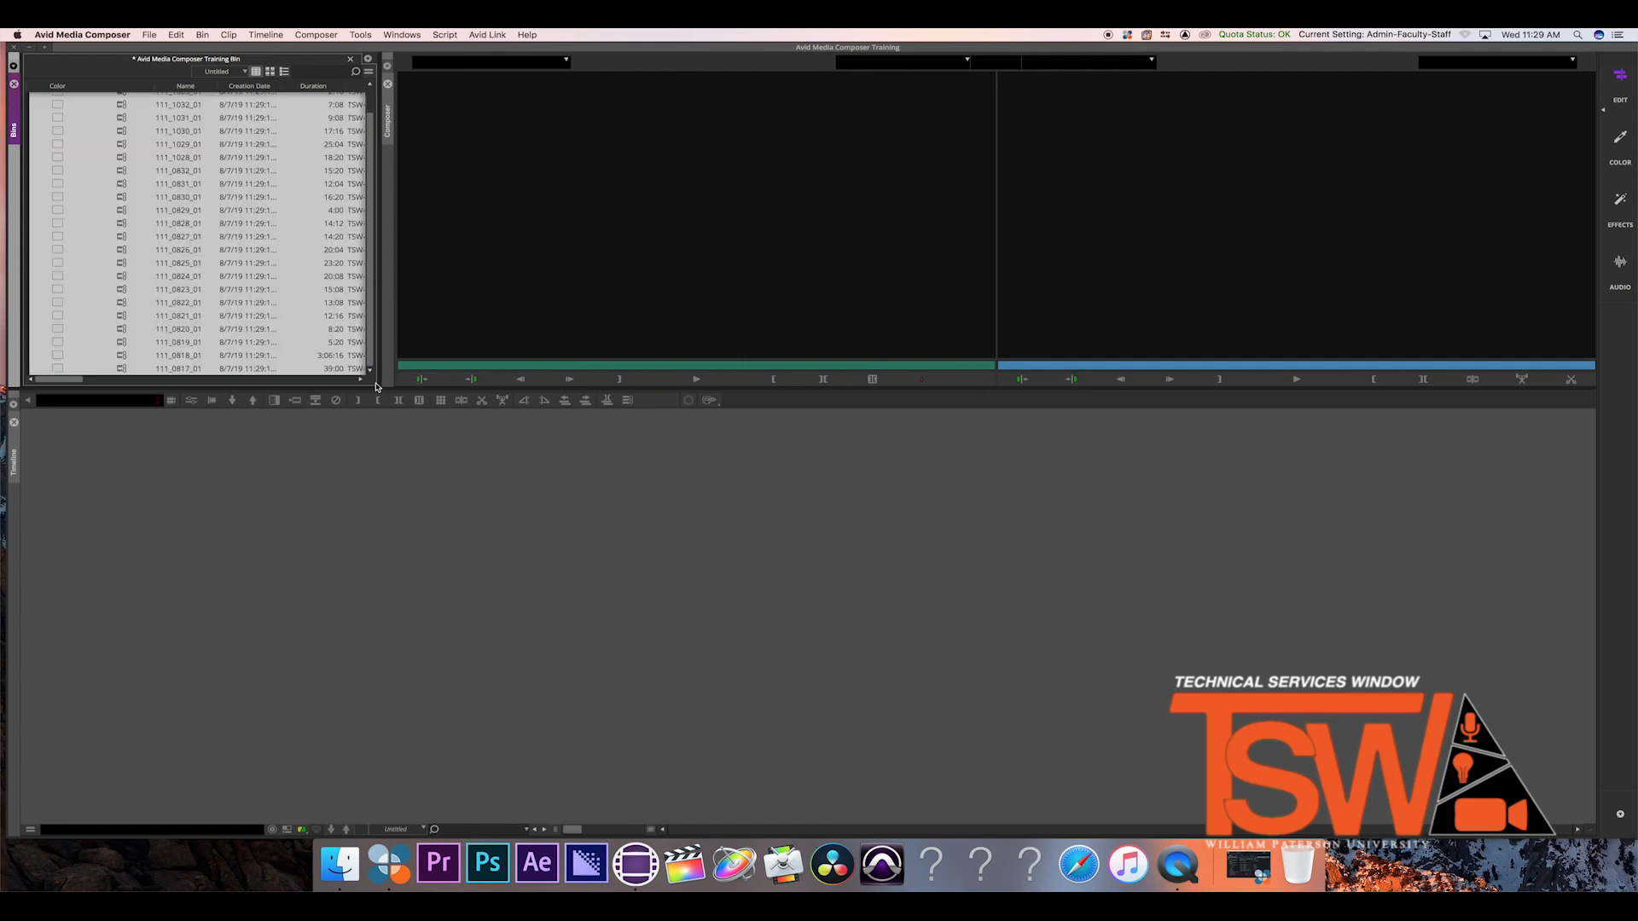
right_click(152, 372)
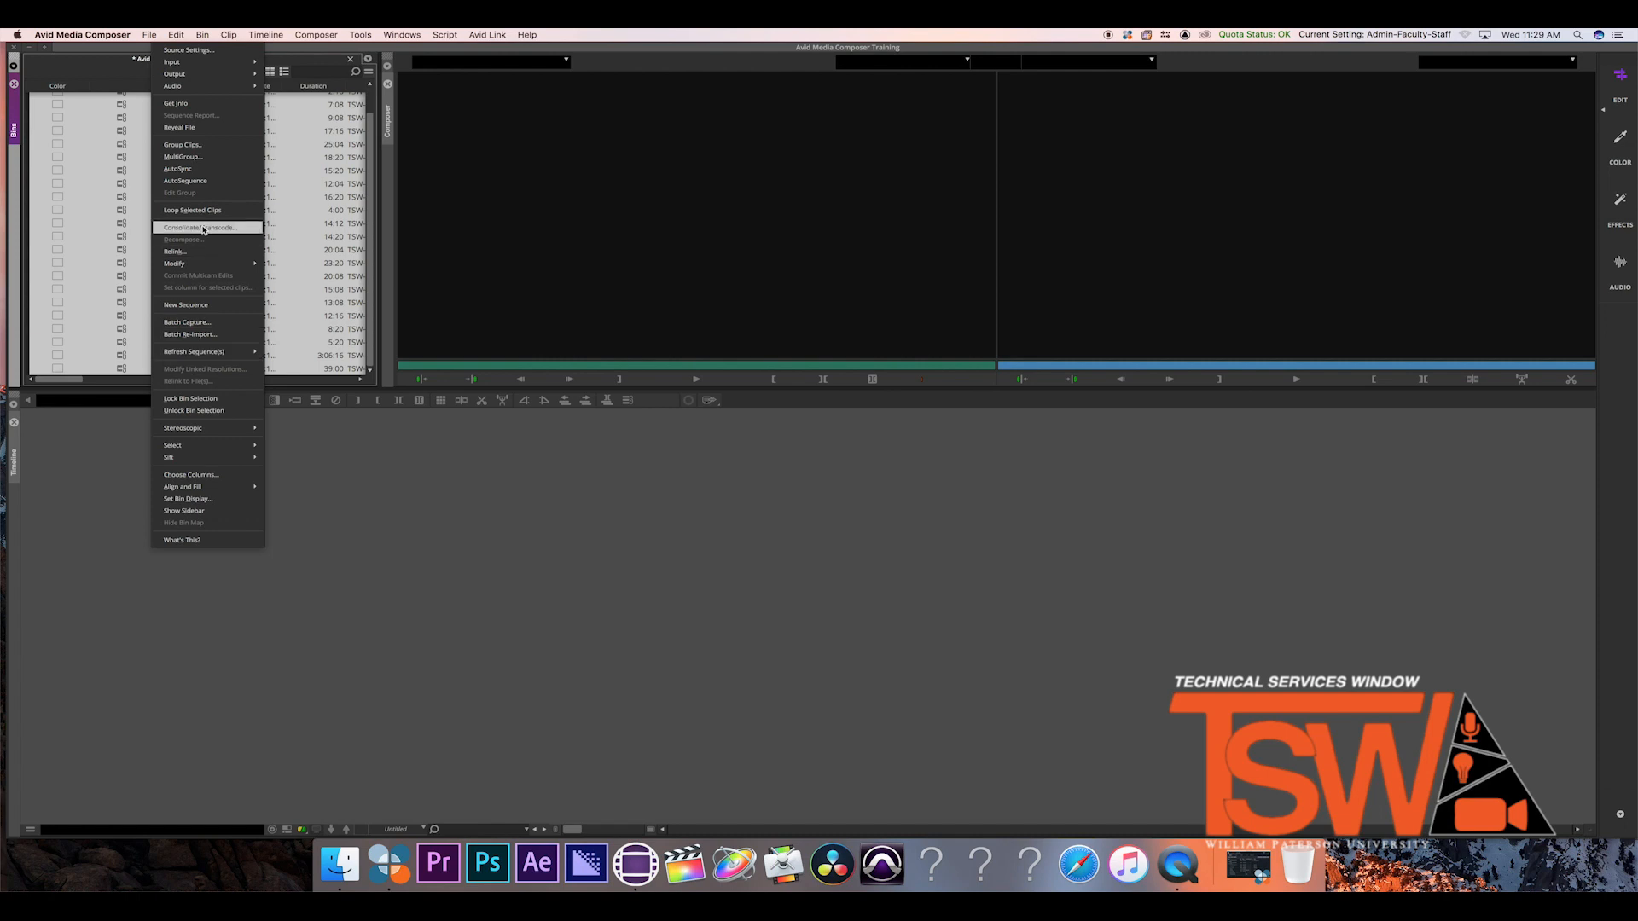
left_click(204, 228)
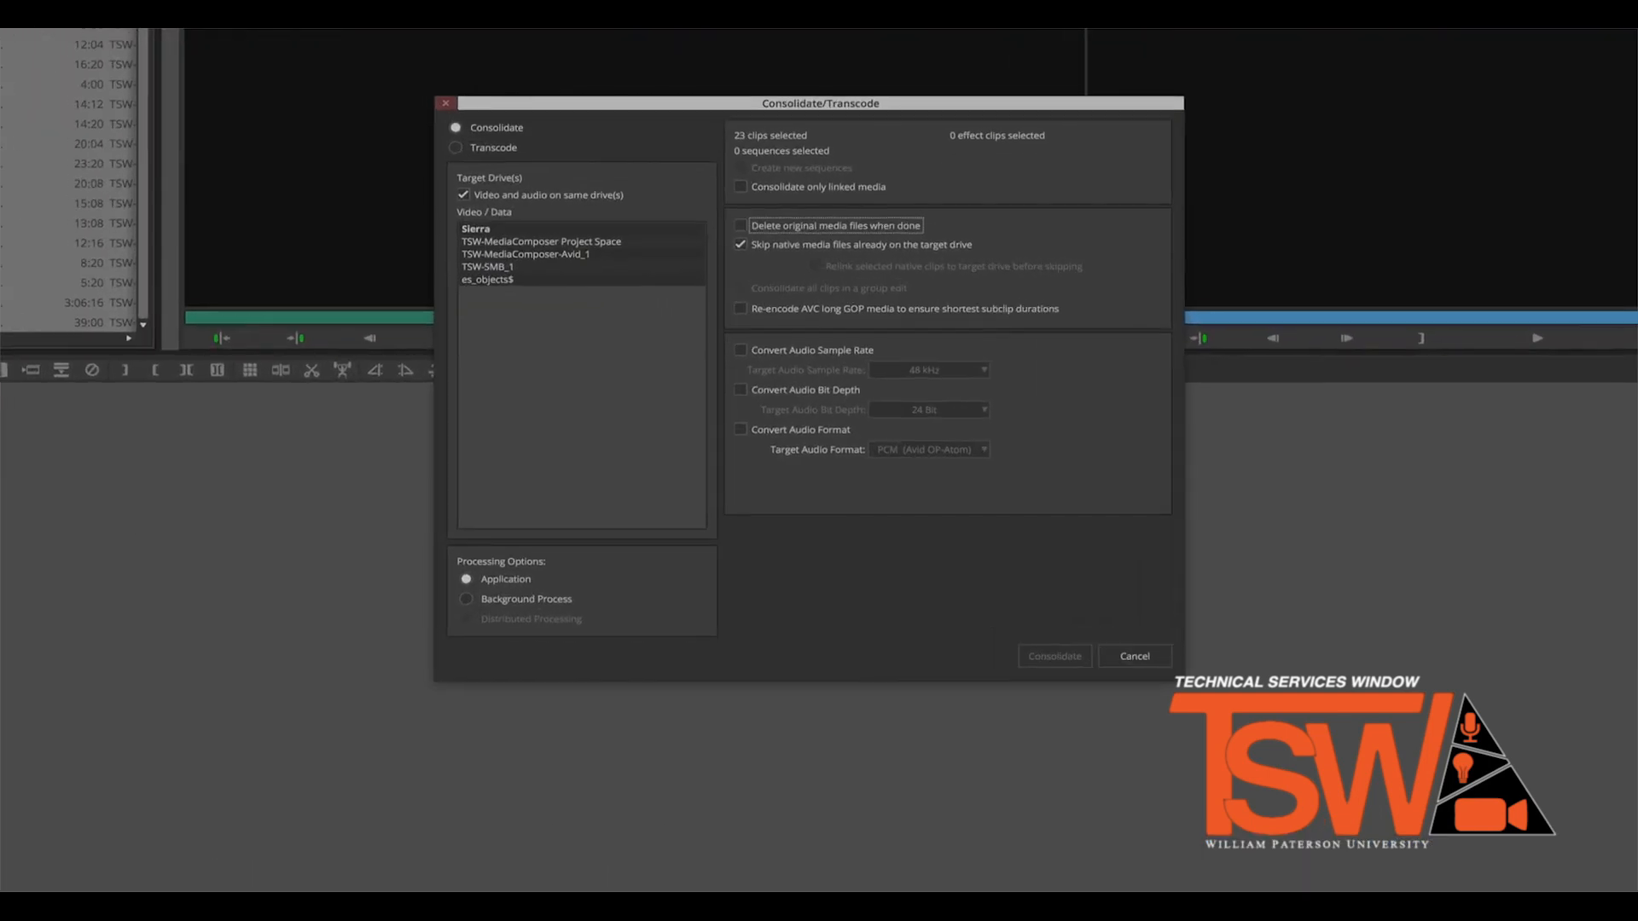
left_click(620, 276)
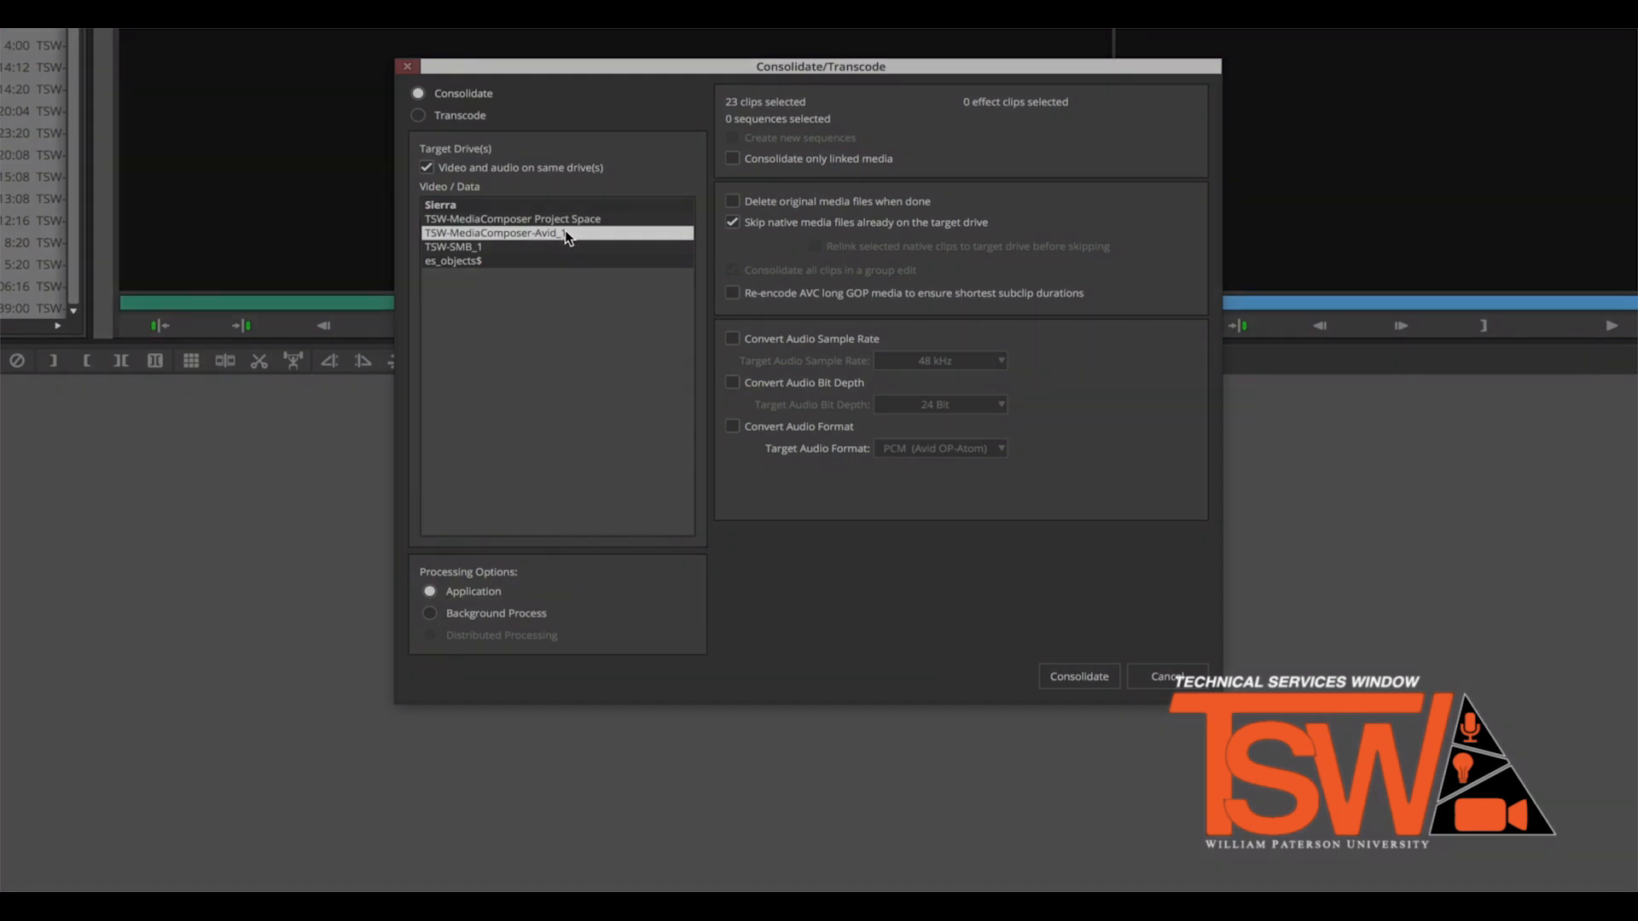
left_click(1082, 680)
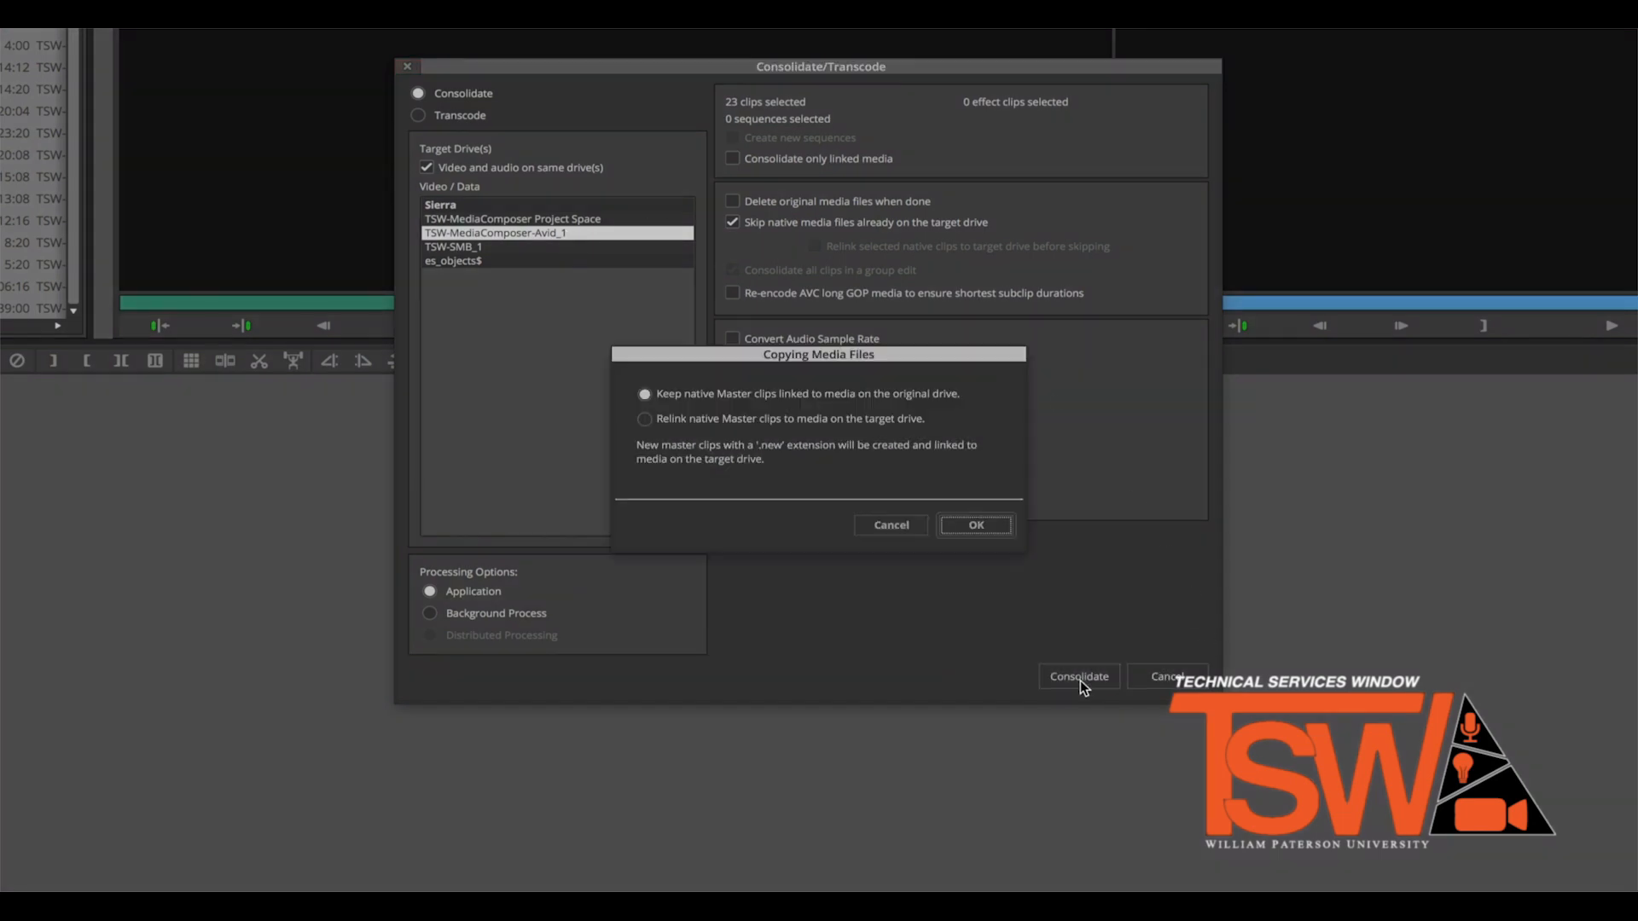
Choose to relink native master clips to media on the target drive and confirm copying the media files
left_click(669, 423)
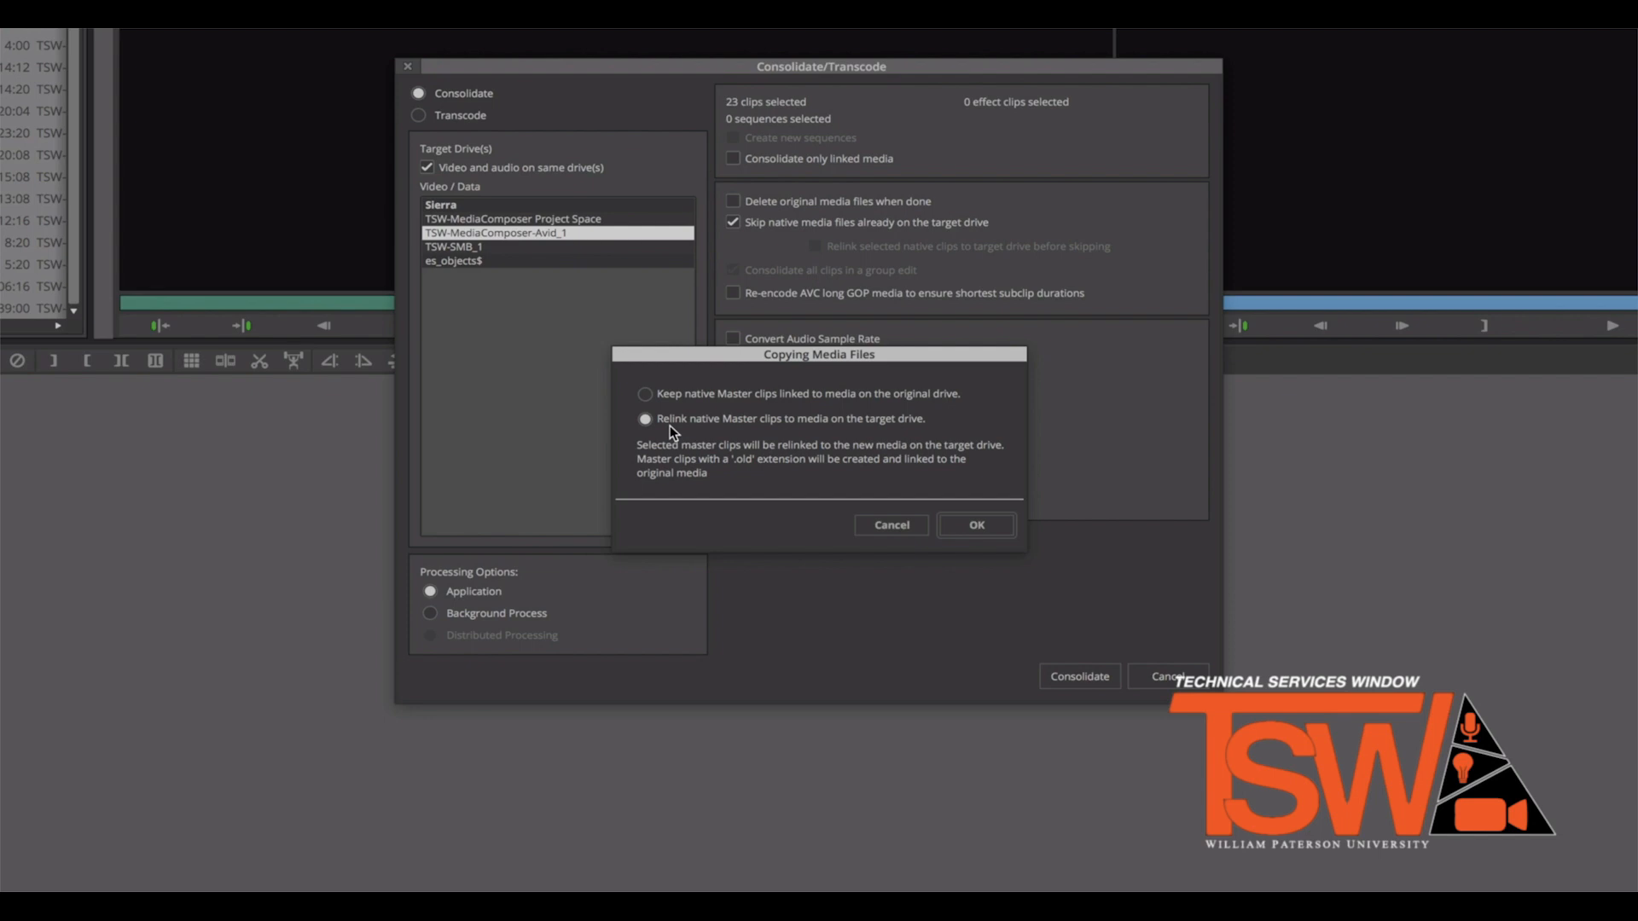
key("Up")
left_click(645, 419)
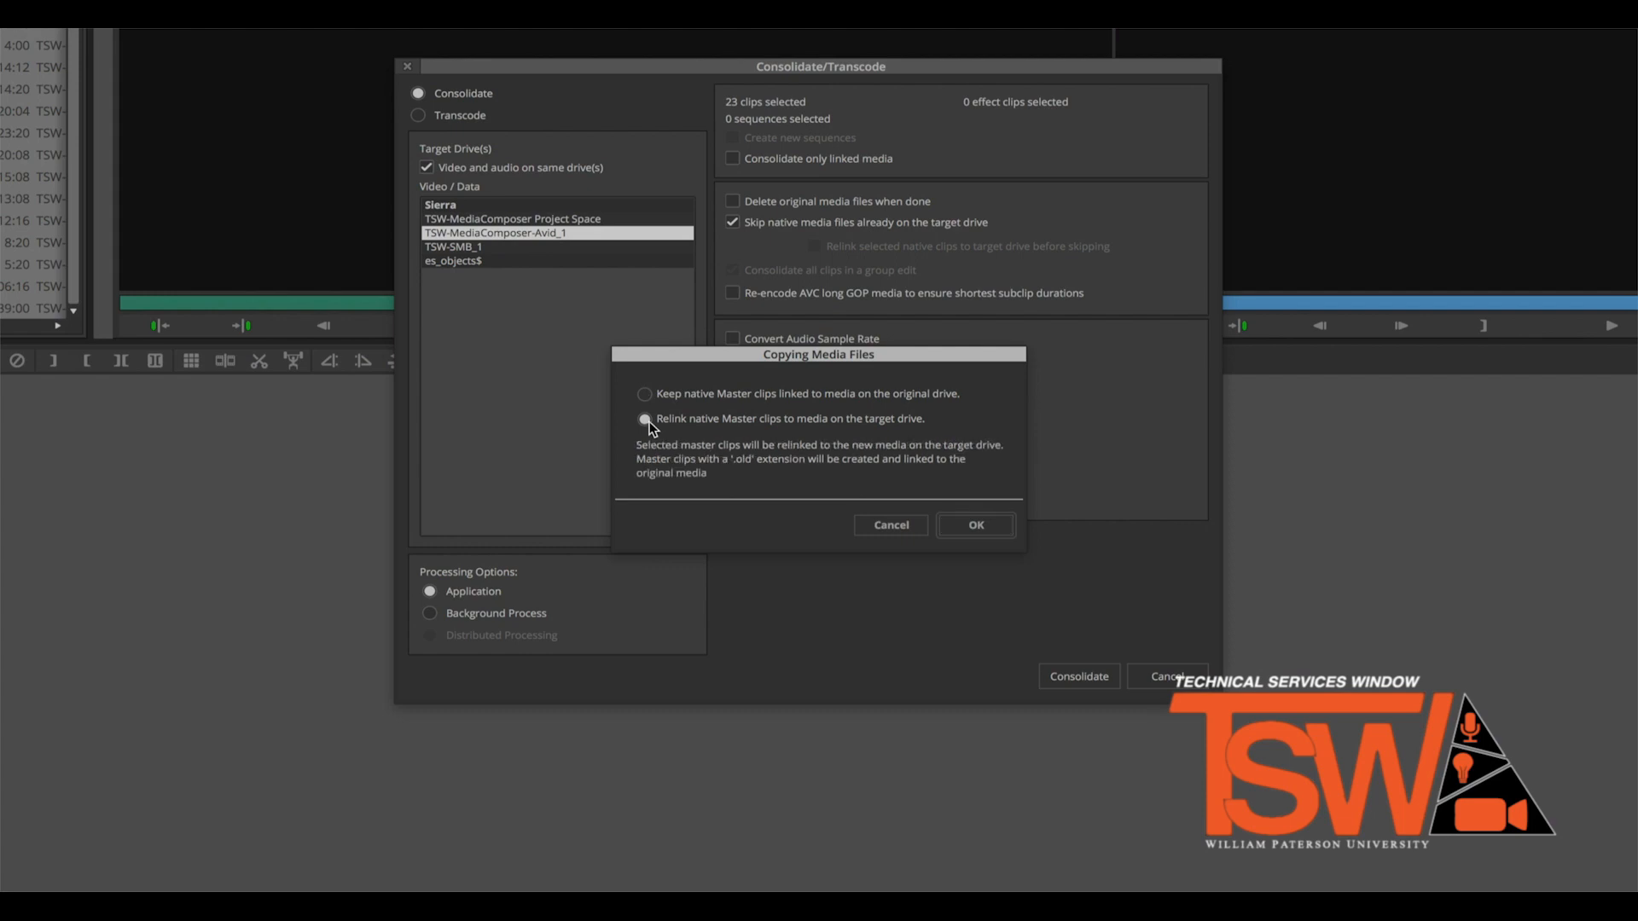
left_click(969, 524)
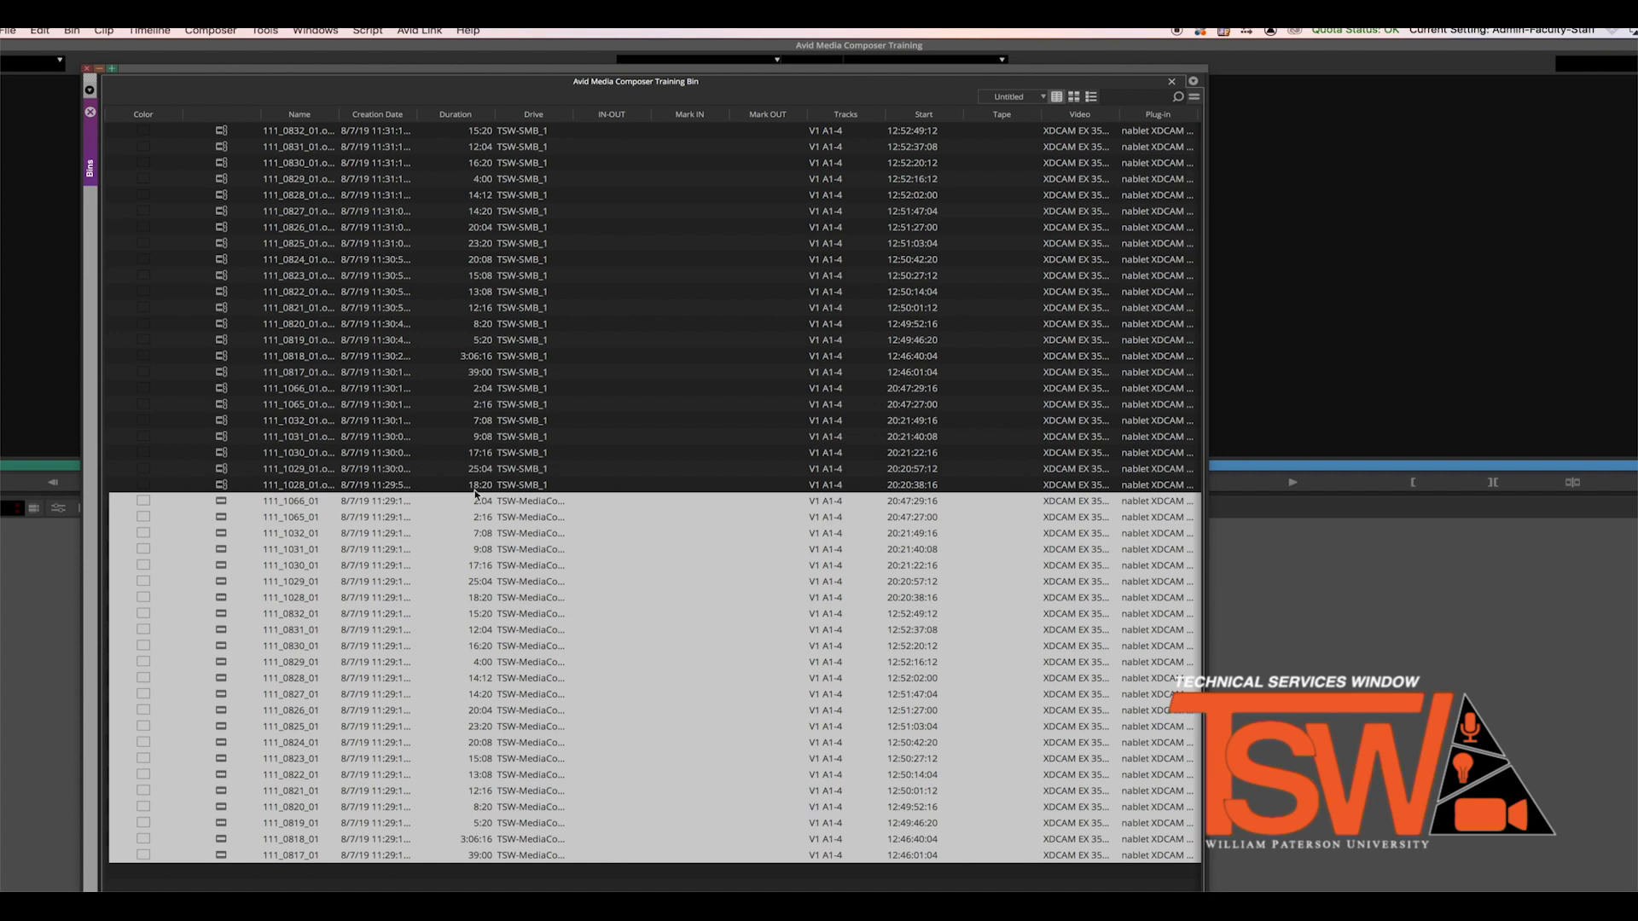
Delete all the old master clips on the TSW-SMB_1 drive from the training bin, from 111_0832_01 through 111_1028_01
left_click(475, 488)
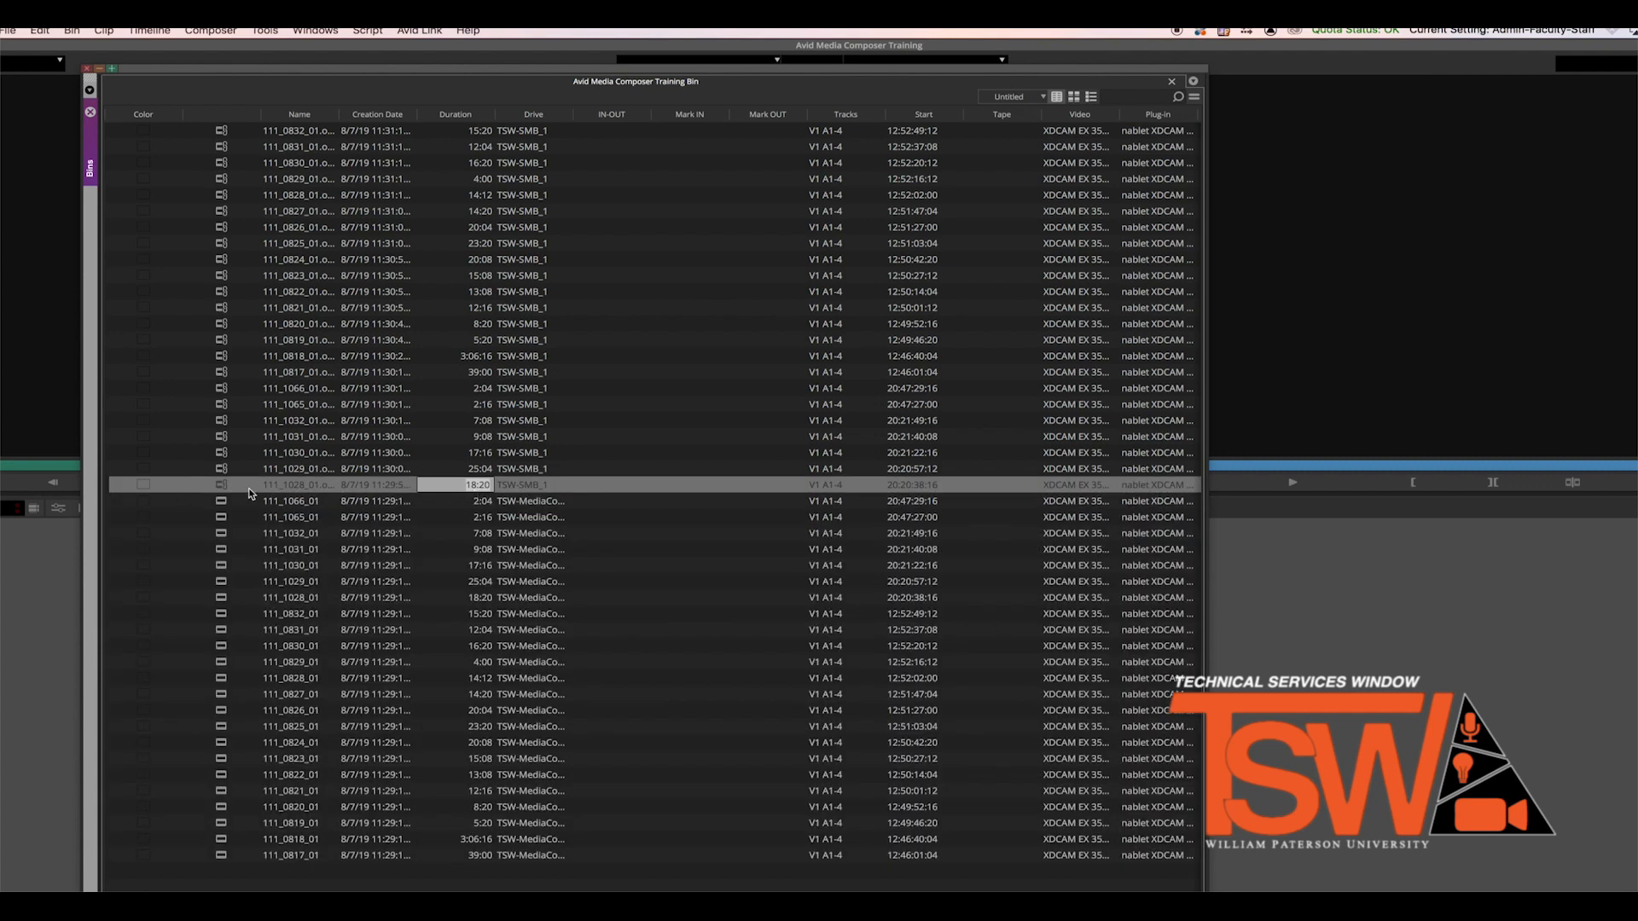
left_click(187, 135, "shift")
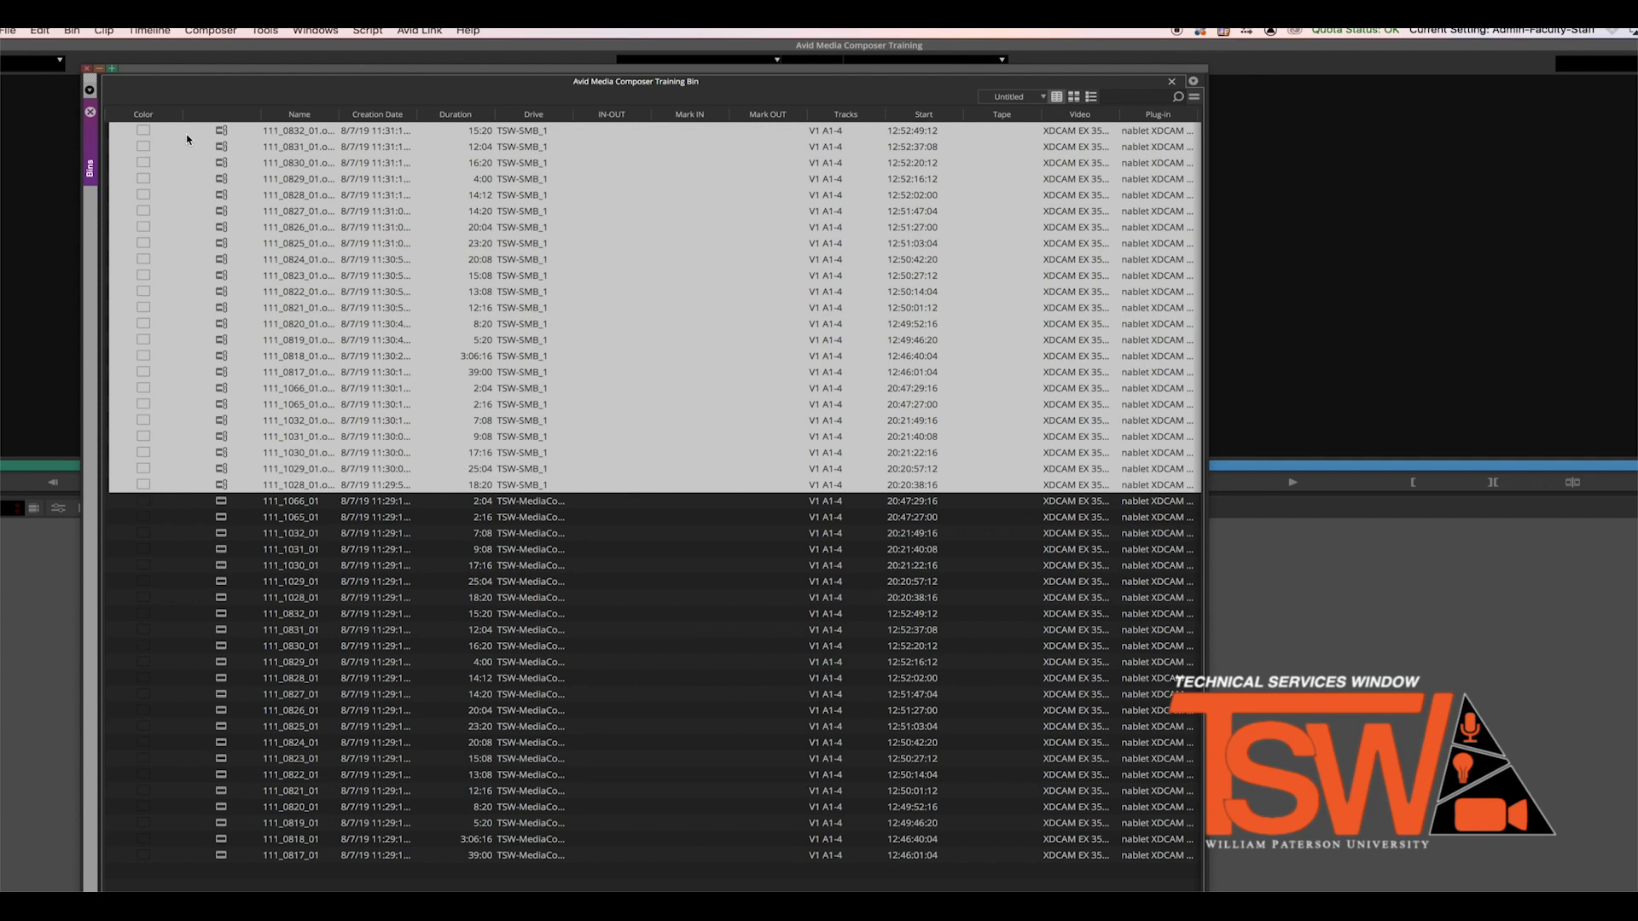
right_click(199, 135)
left_click(193, 136)
key("Delete")
left_click(769, 492)
left_click(790, 520)
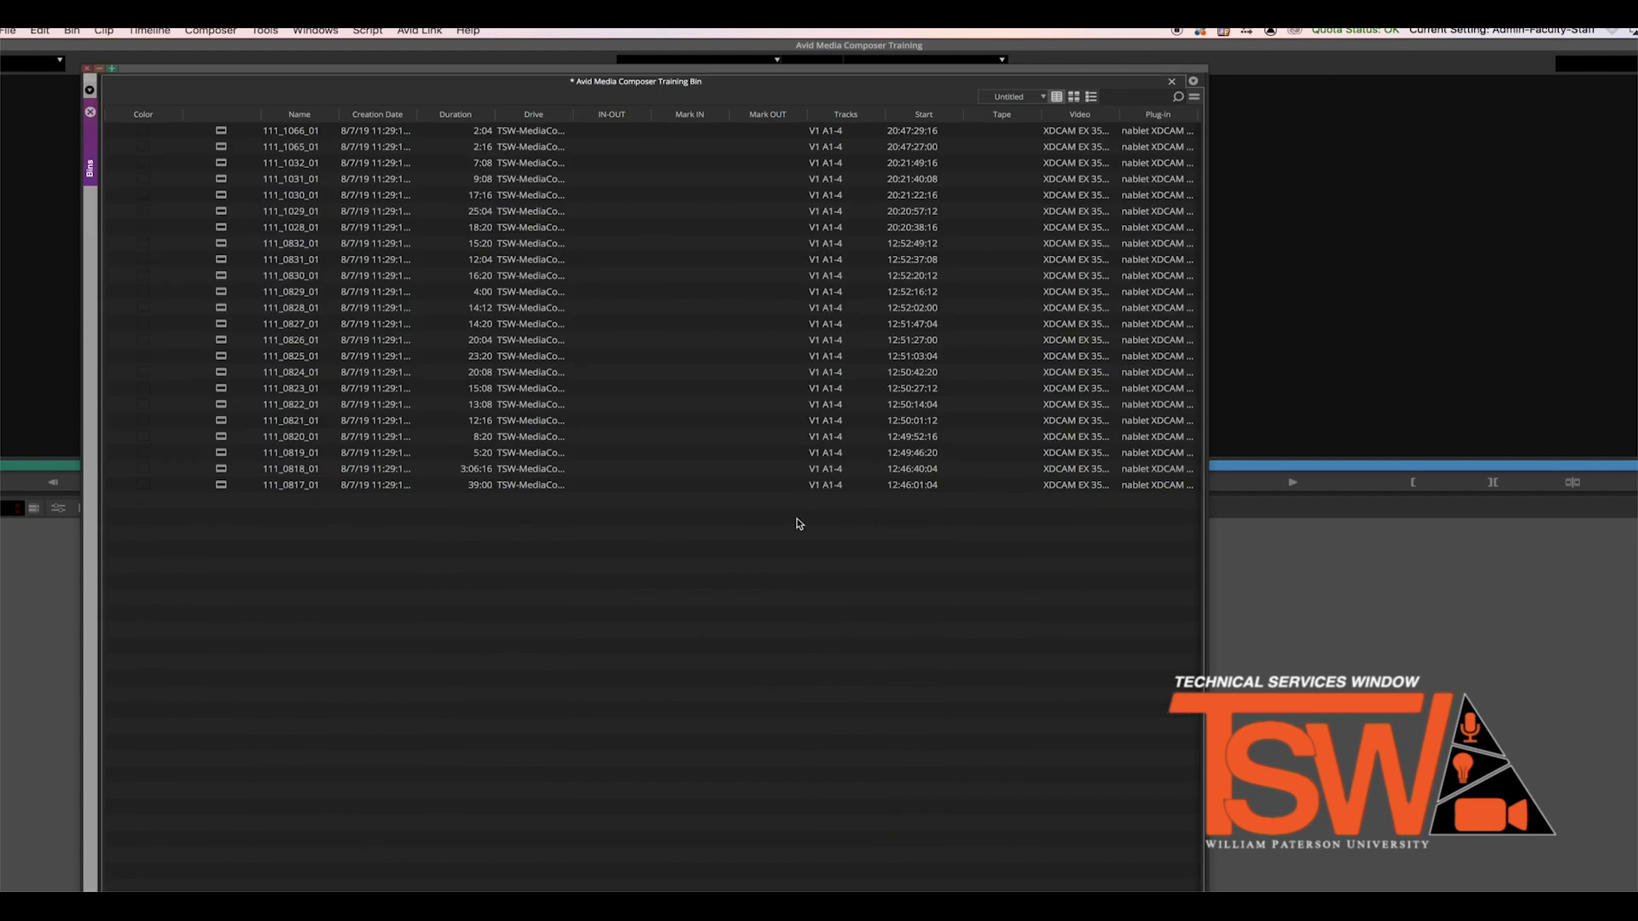
left_click(547, 116)
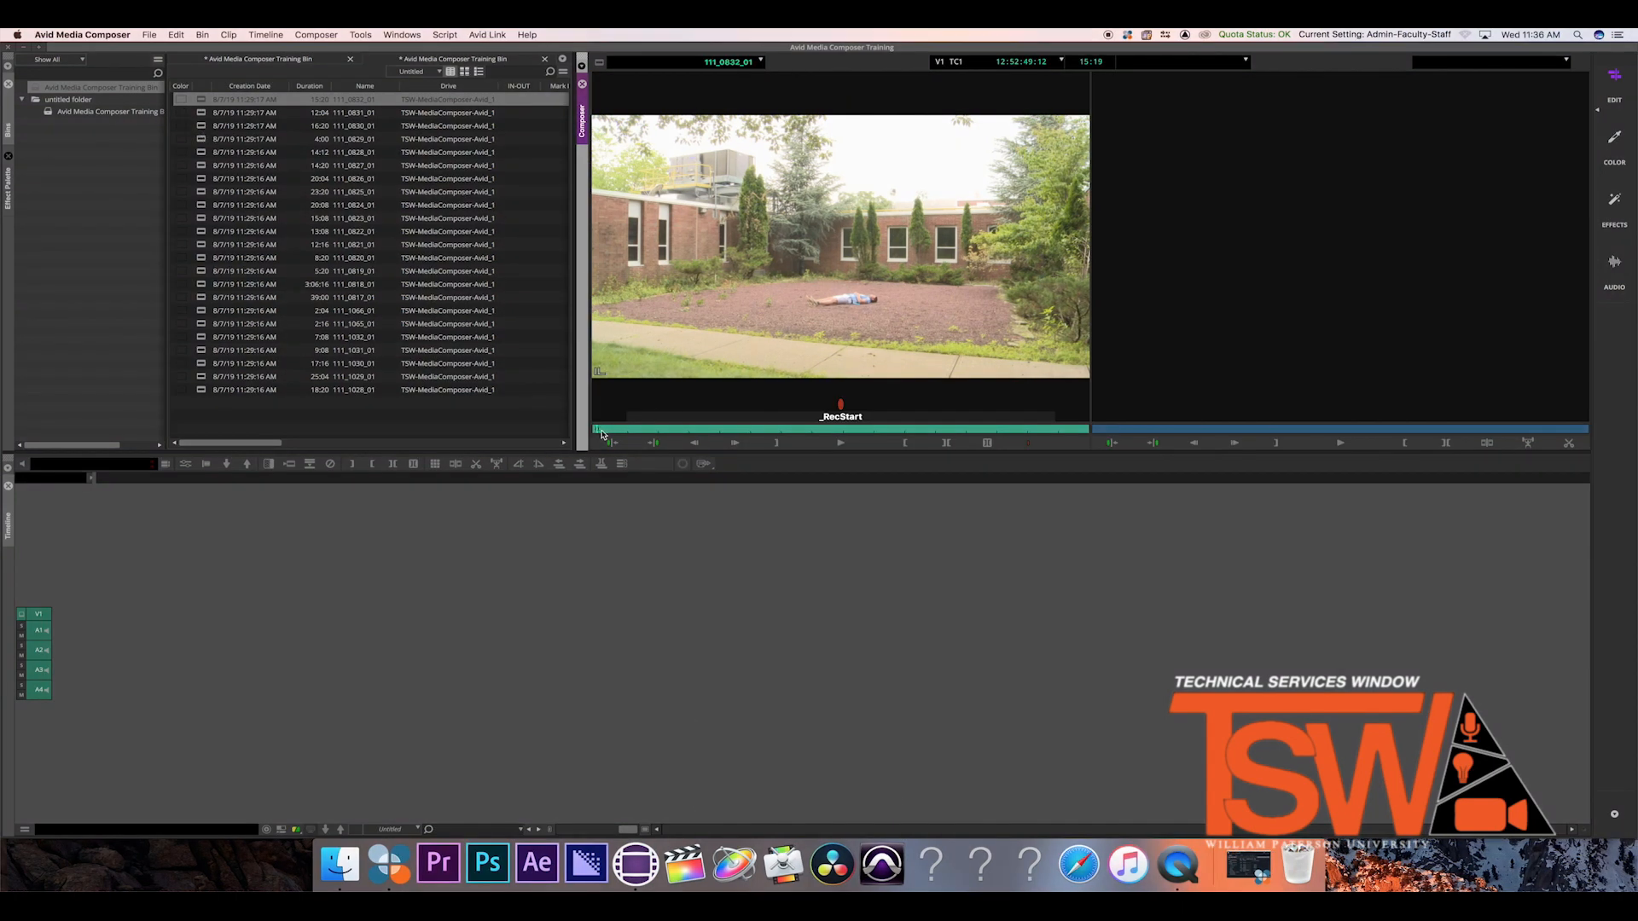
Mark clip 111_0832_01 with an in point at 12:52:49:12 and an out point at 12:52:50:02
key("i")
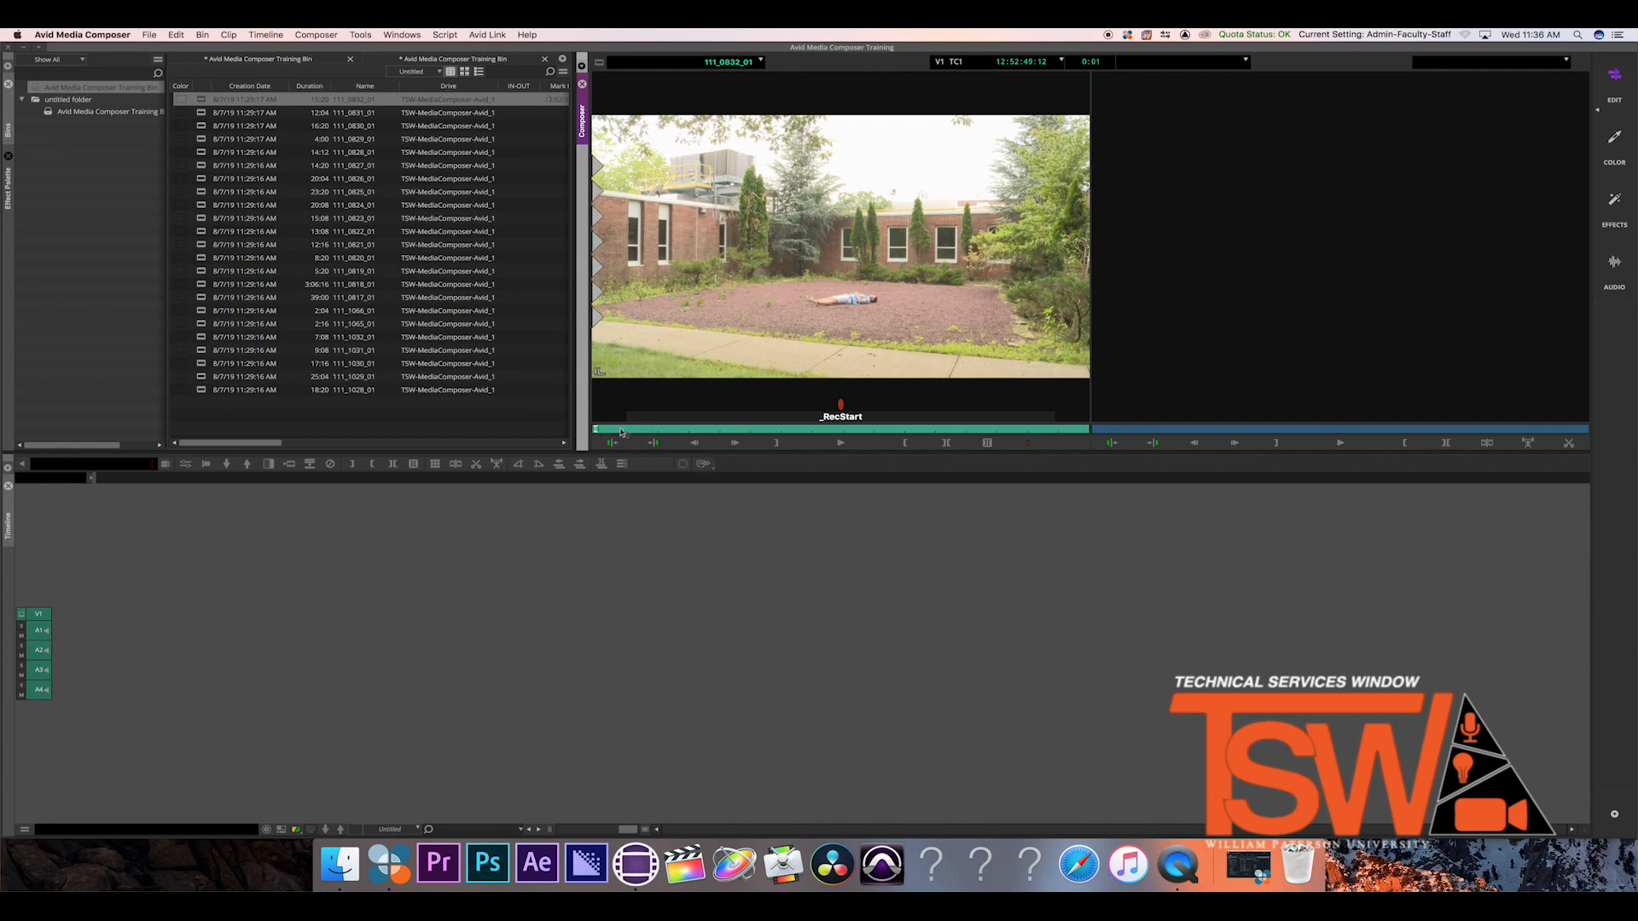
left_click(616, 431)
key("o")
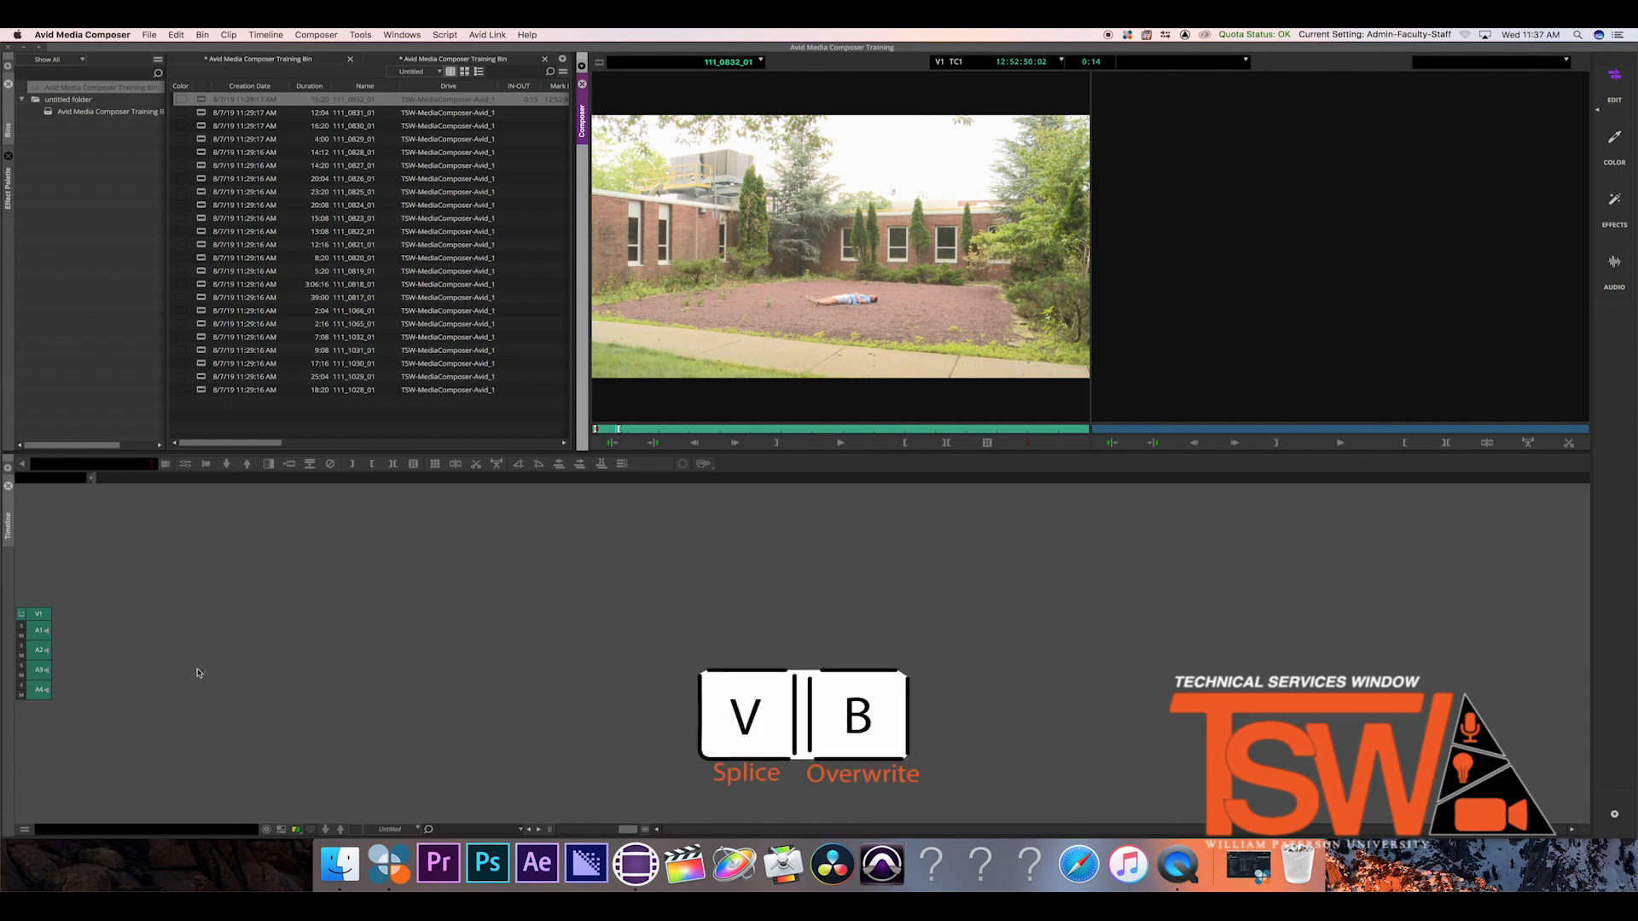
Splice the marked part of 111_0832_01 into a new sequence stored in the Avid Media Composer Training Bin
key("v")
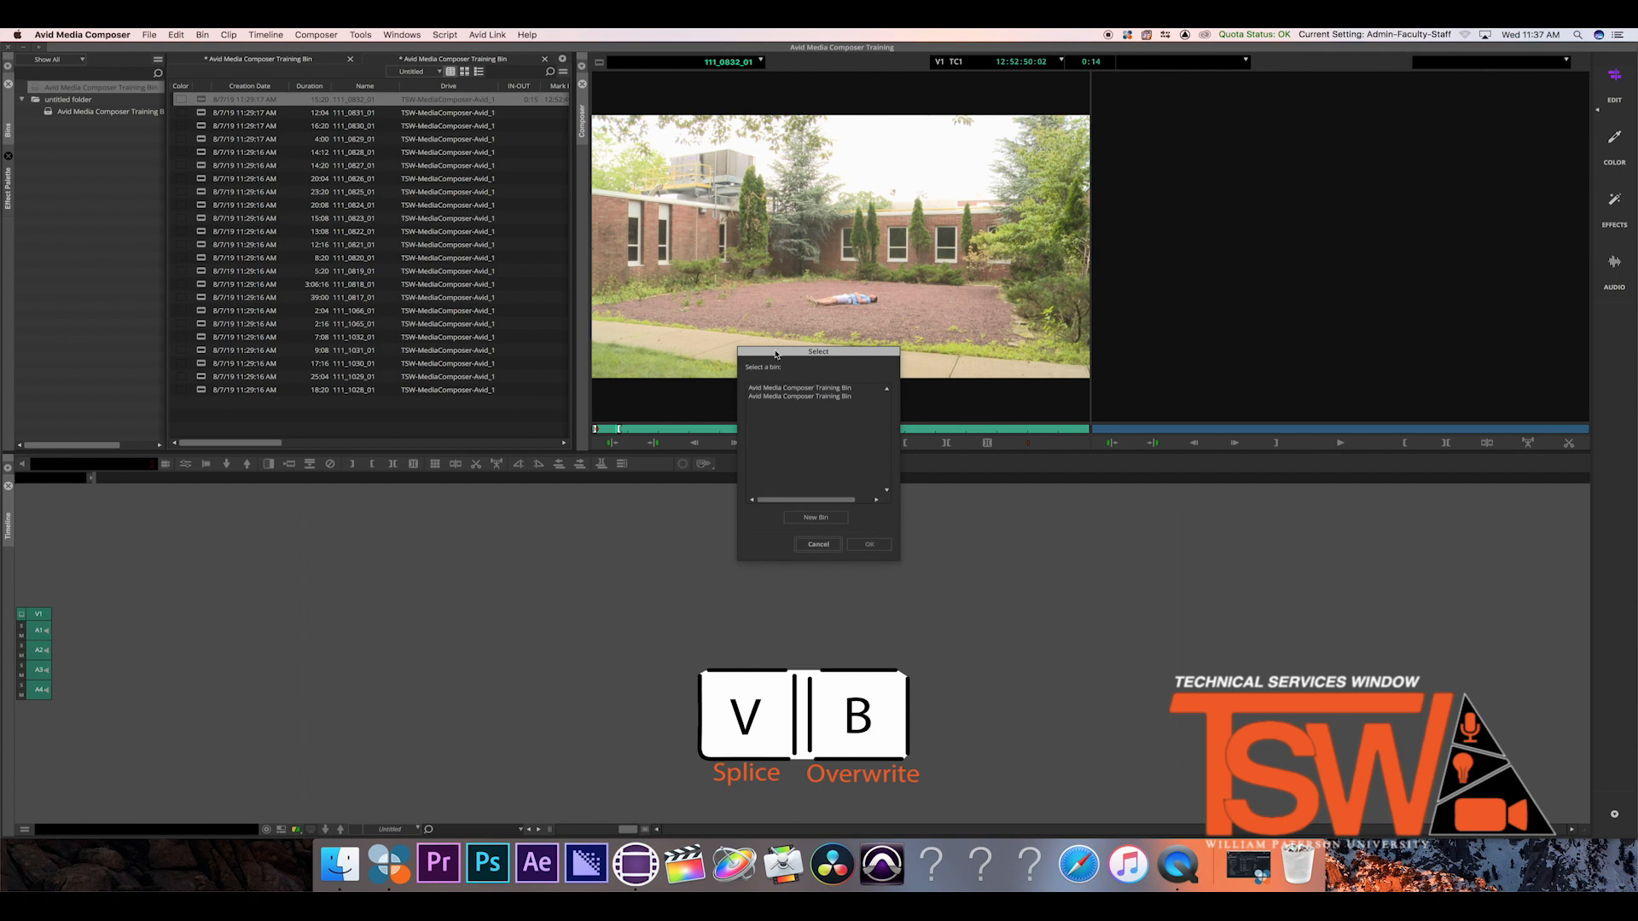
left_click(820, 389)
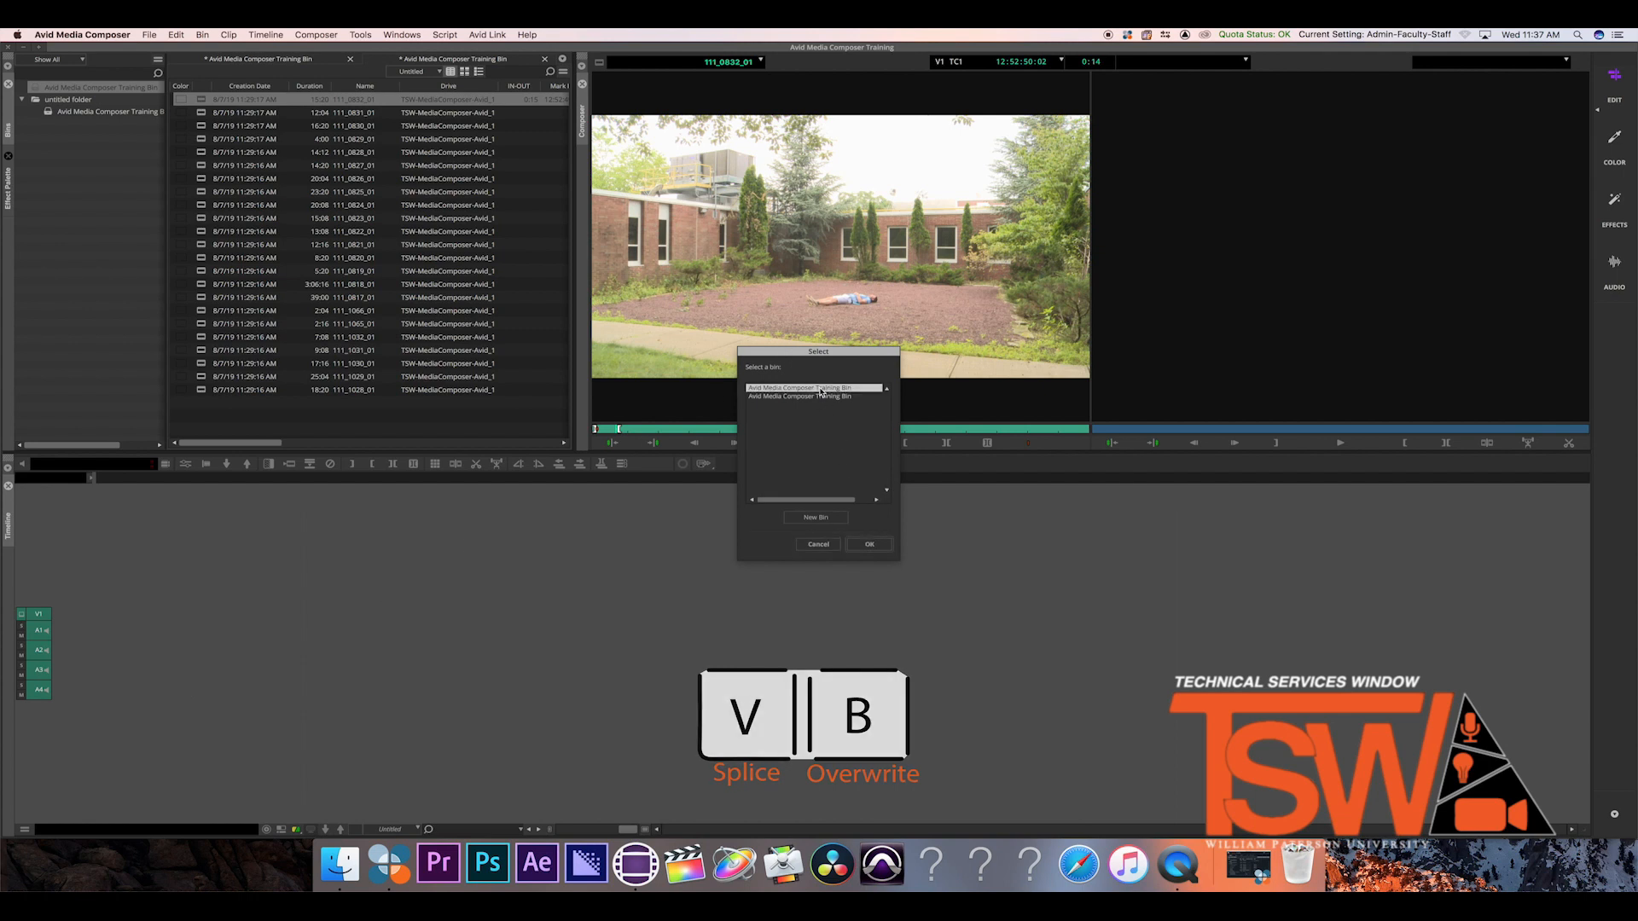
left_click(869, 544)
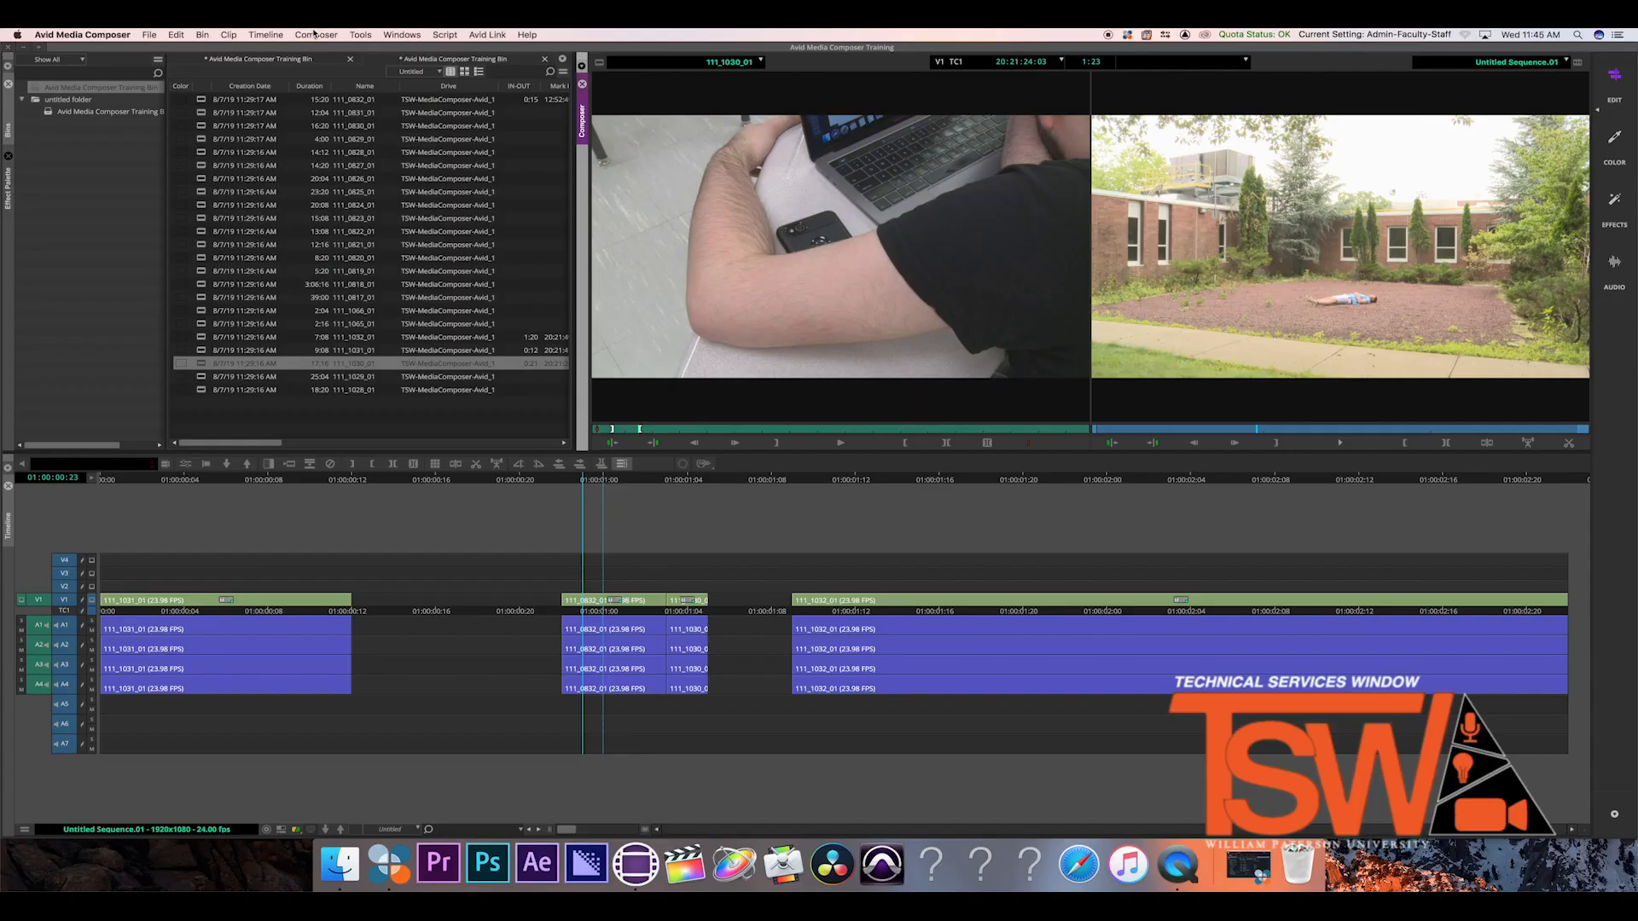
Start a new title over the current sequence frame with the Title Tool
left_click(316, 34)
mouse_move(360, 34)
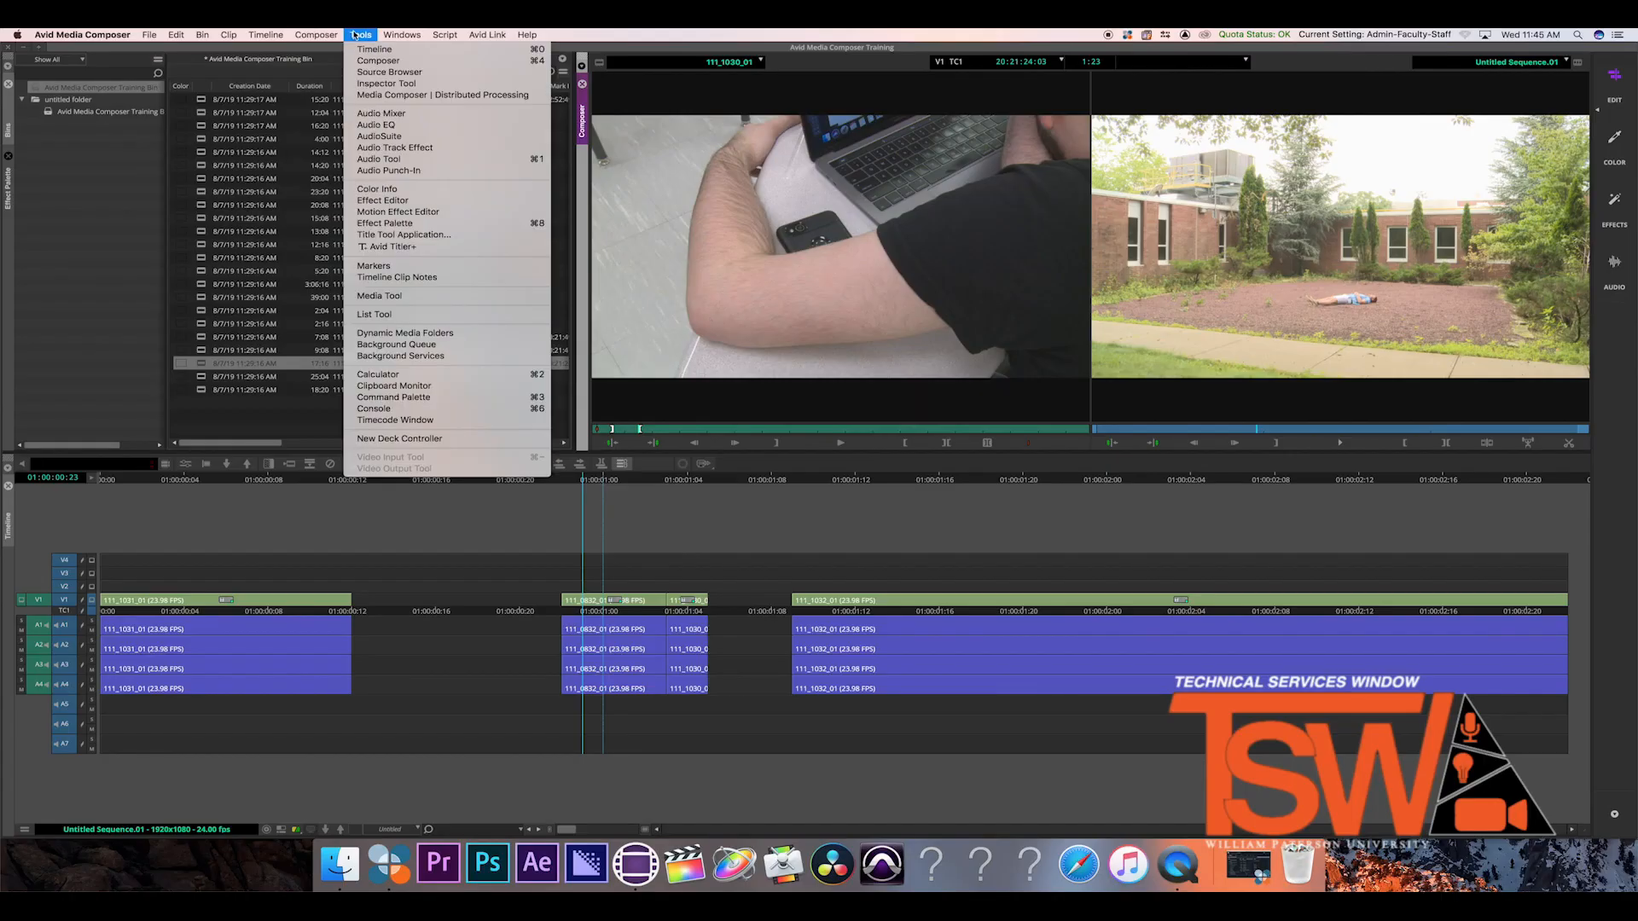
left_click(403, 234)
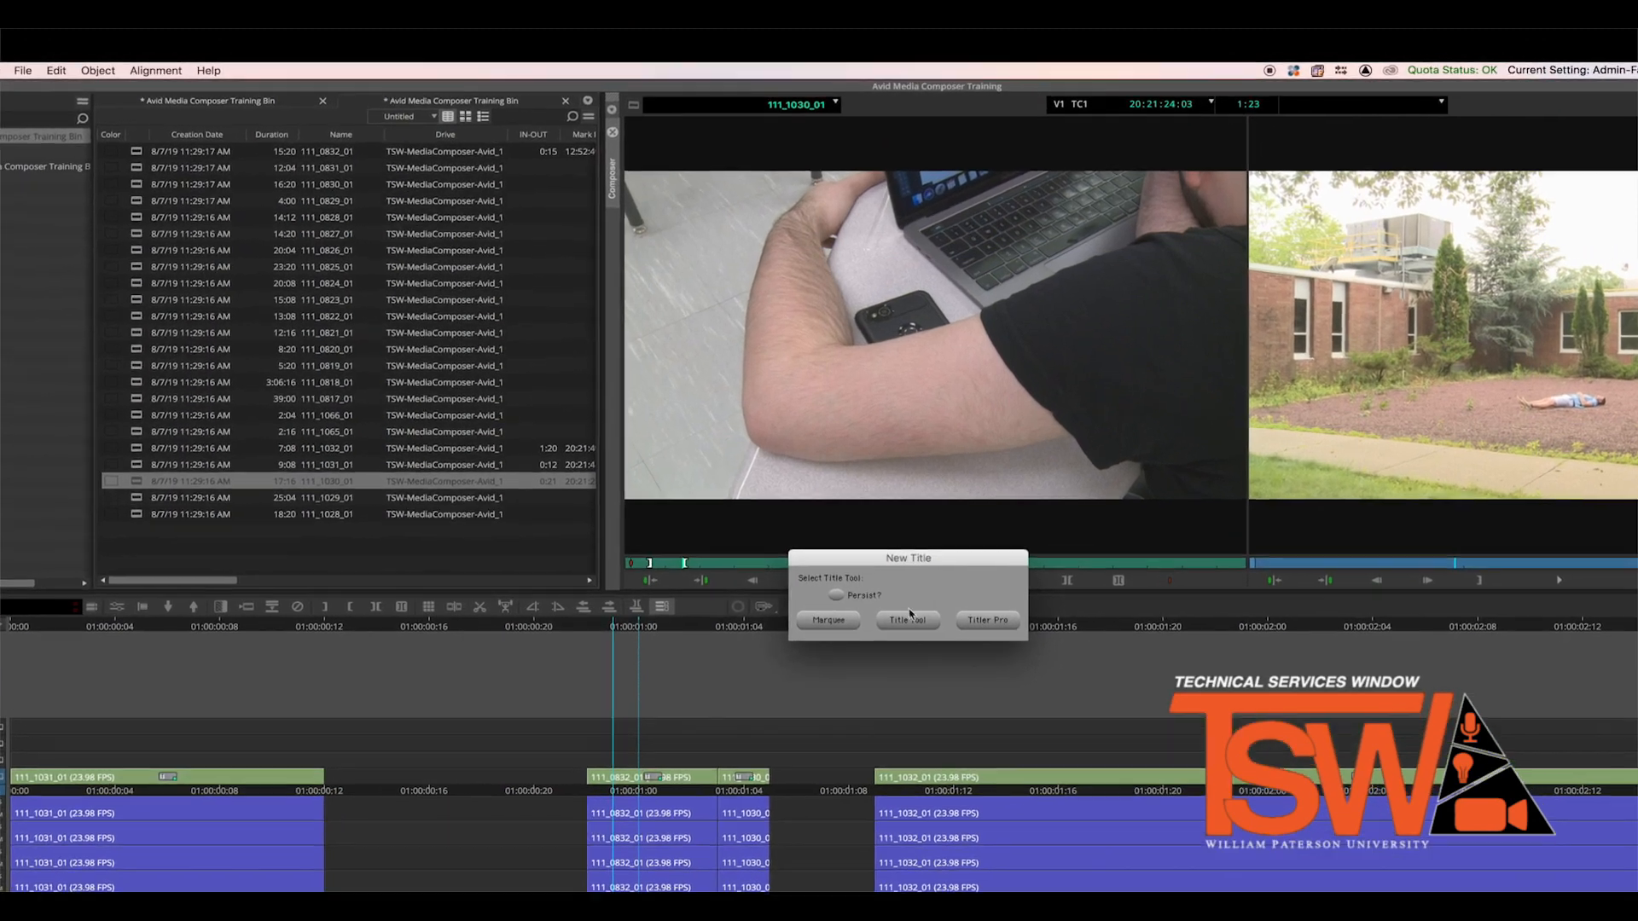
left_click(822, 476)
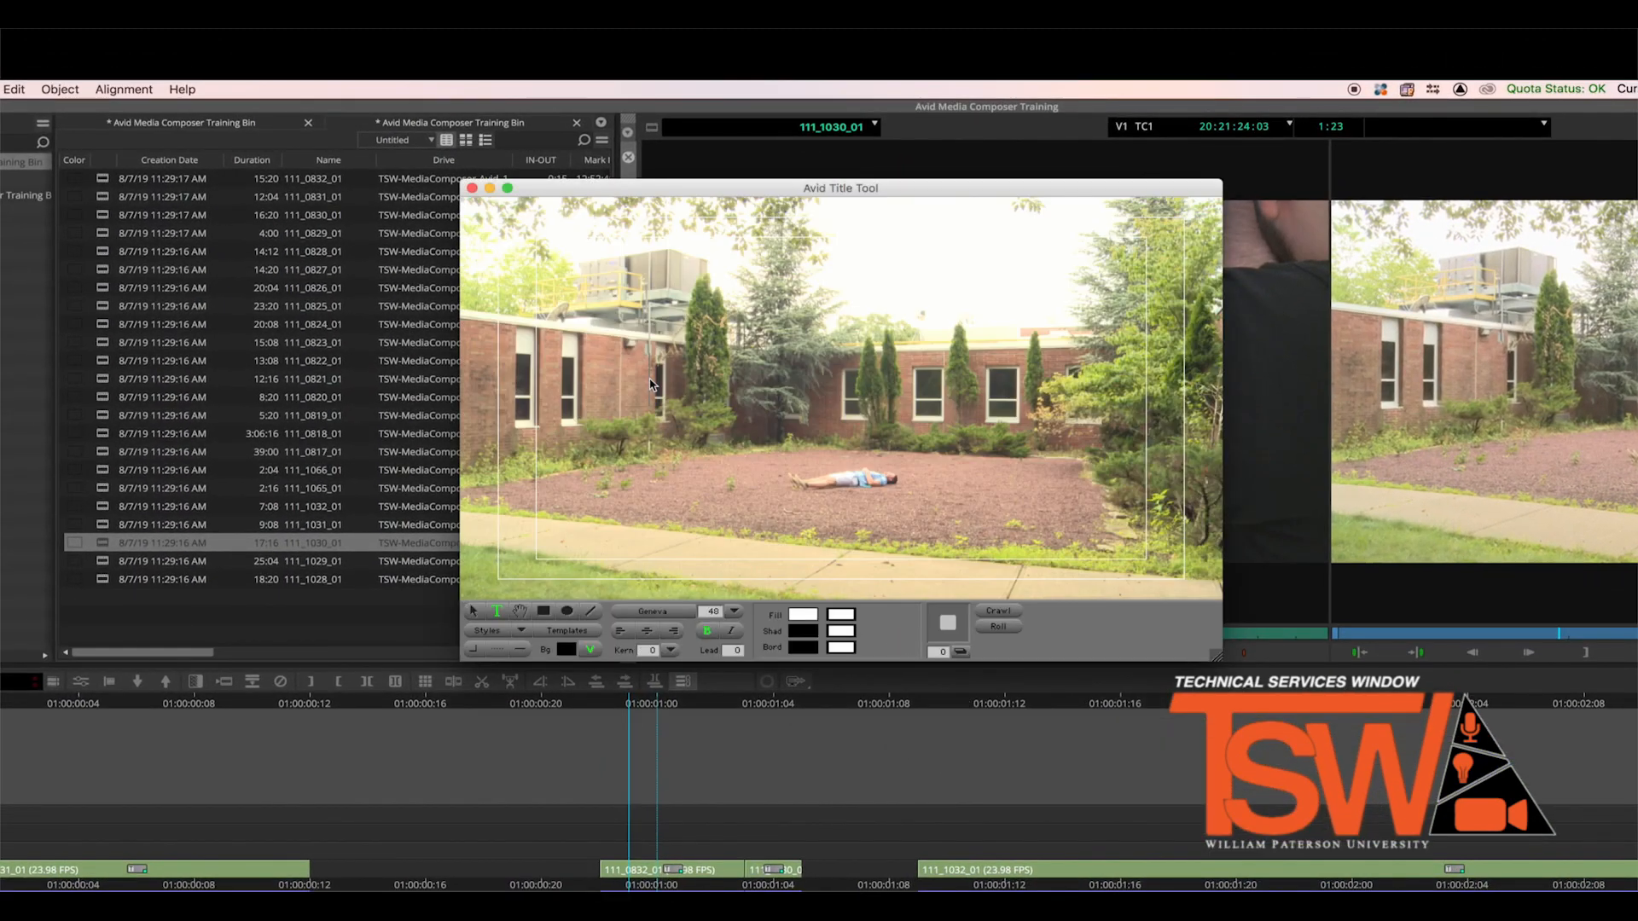
Add the text "Avid Media Composer" across the middle of the title frame and shift it slightly left
left_click(650, 384)
type("Avid M")
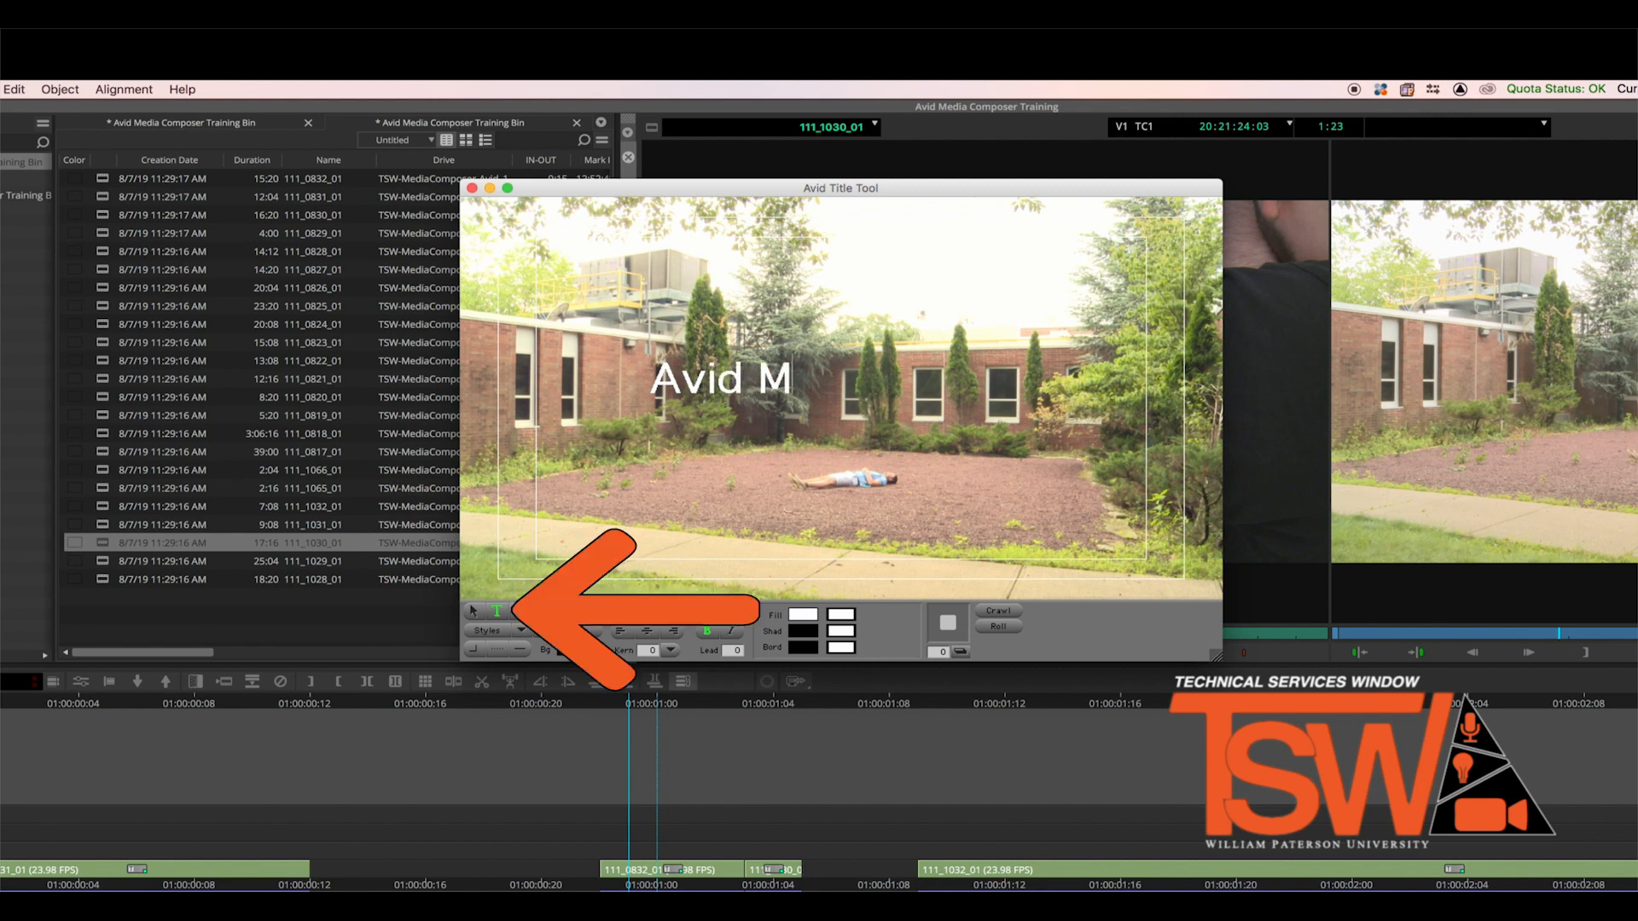
type("edia Co")
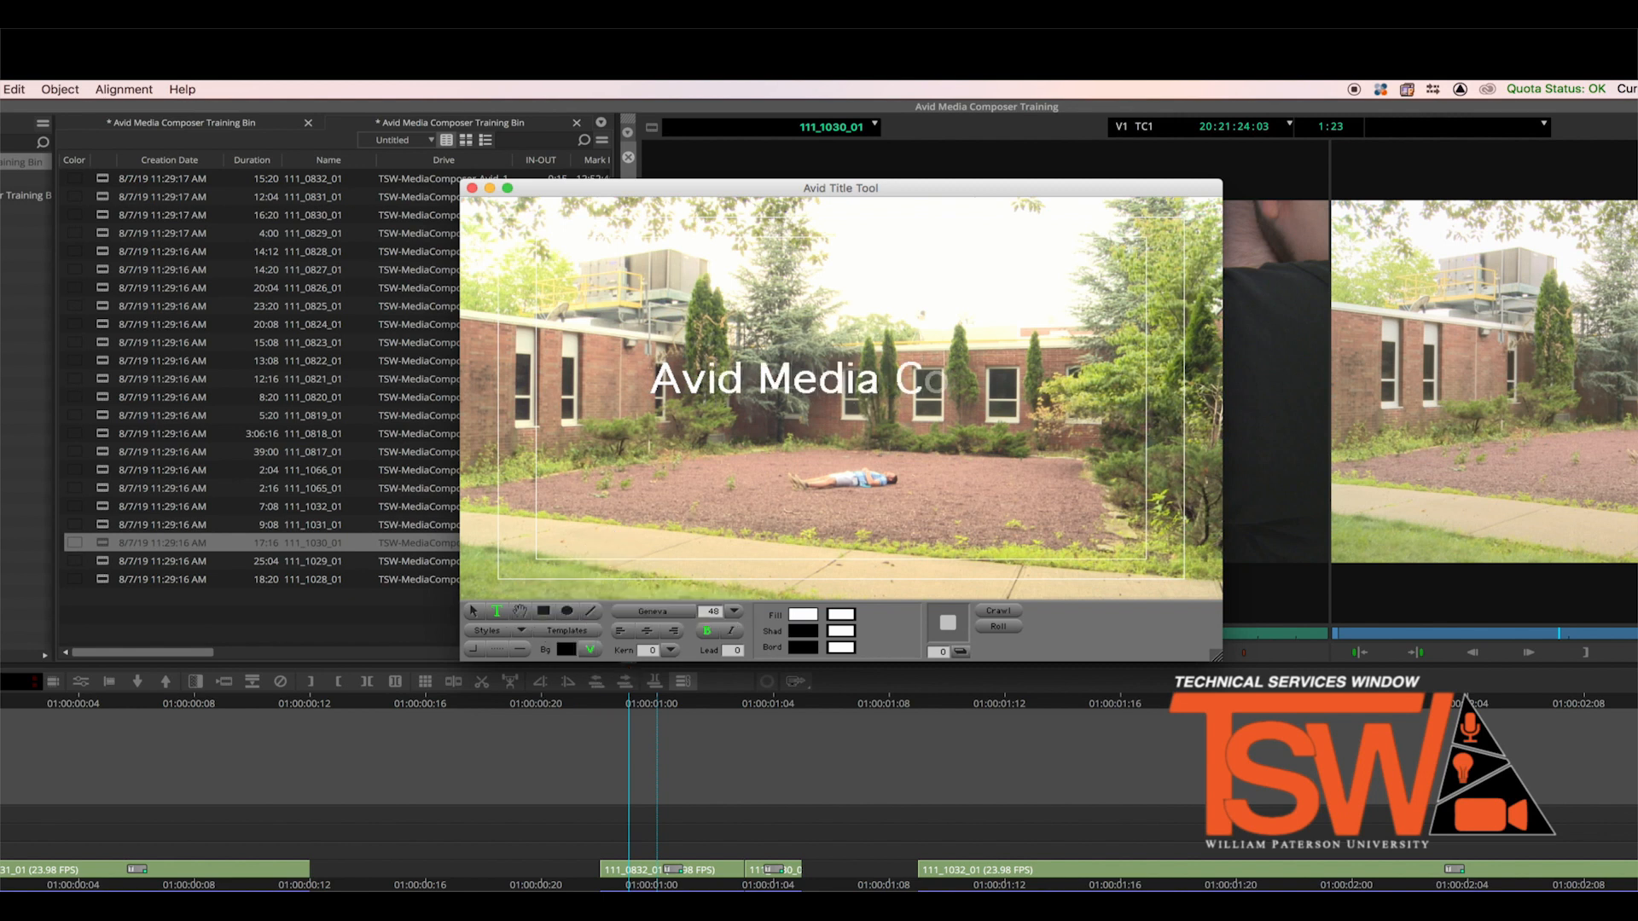
type("mposer")
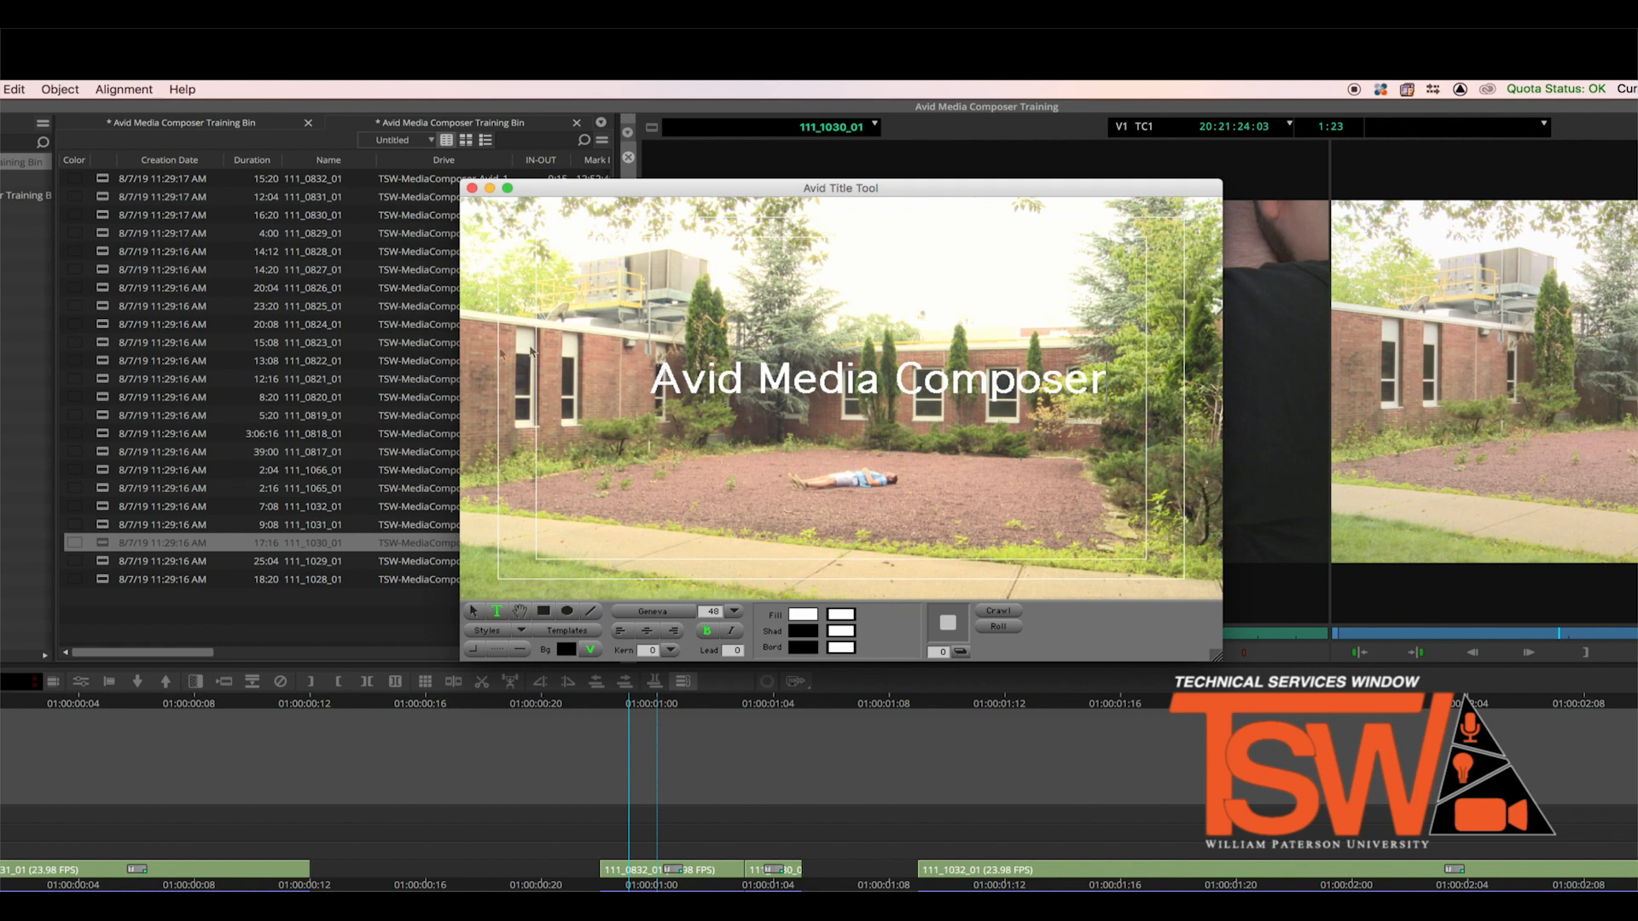
left_click(473, 611)
left_click_drag(778, 397, 753, 399)
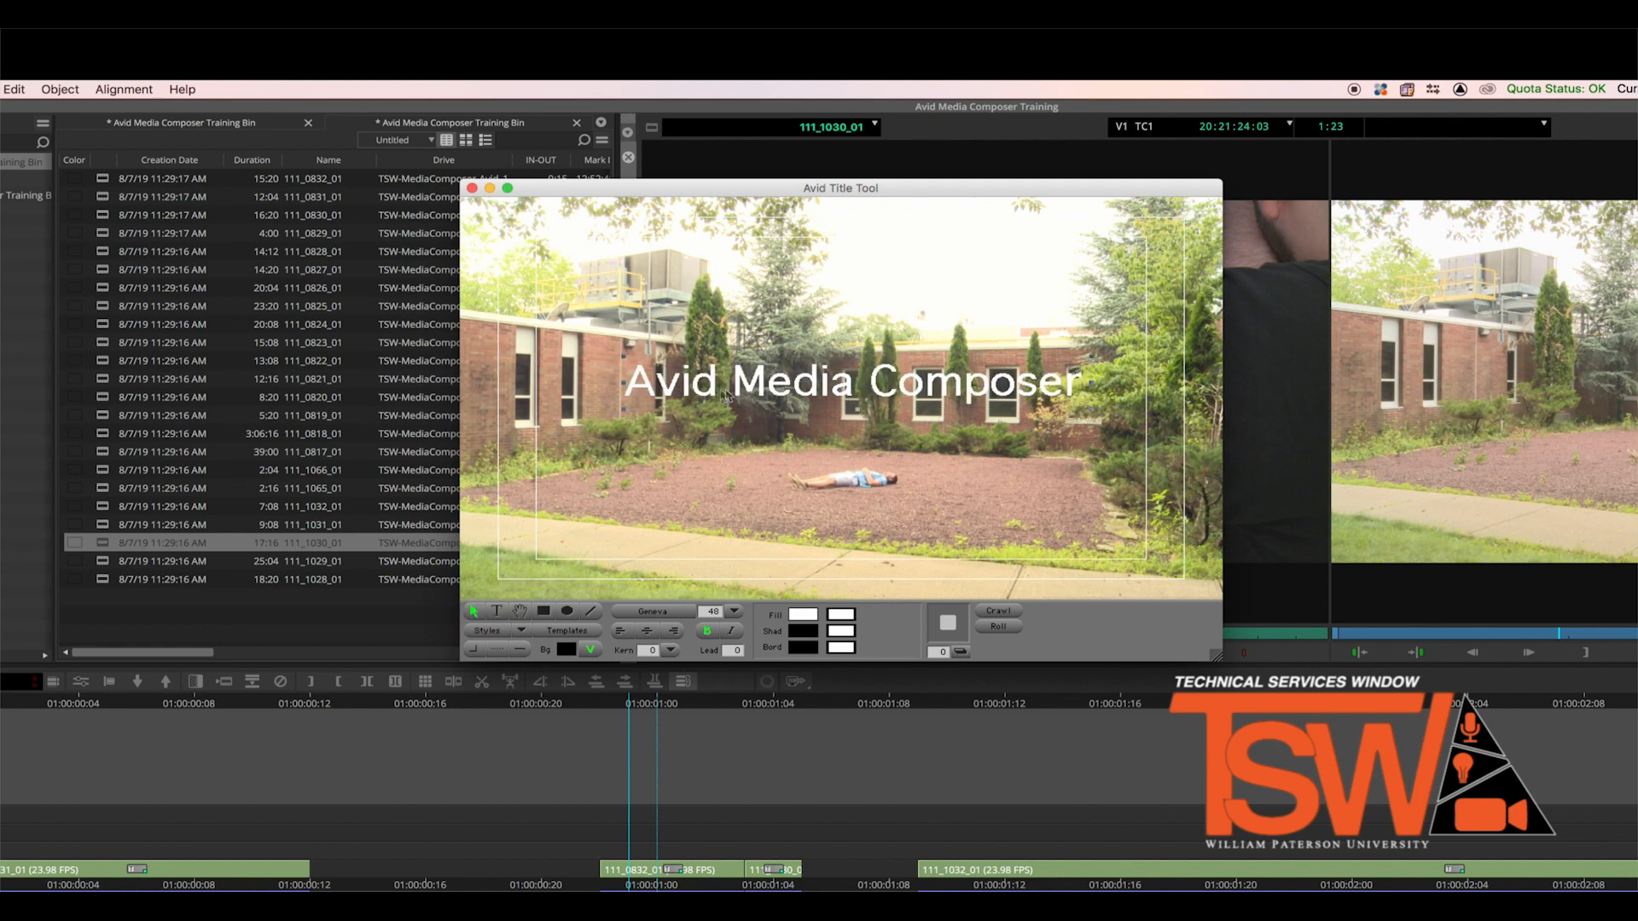
Select the whole "Avid Media Composer" text and change its fill color to red
double_click(635, 391)
left_click_drag(626, 386, 1124, 402)
left_click(806, 616)
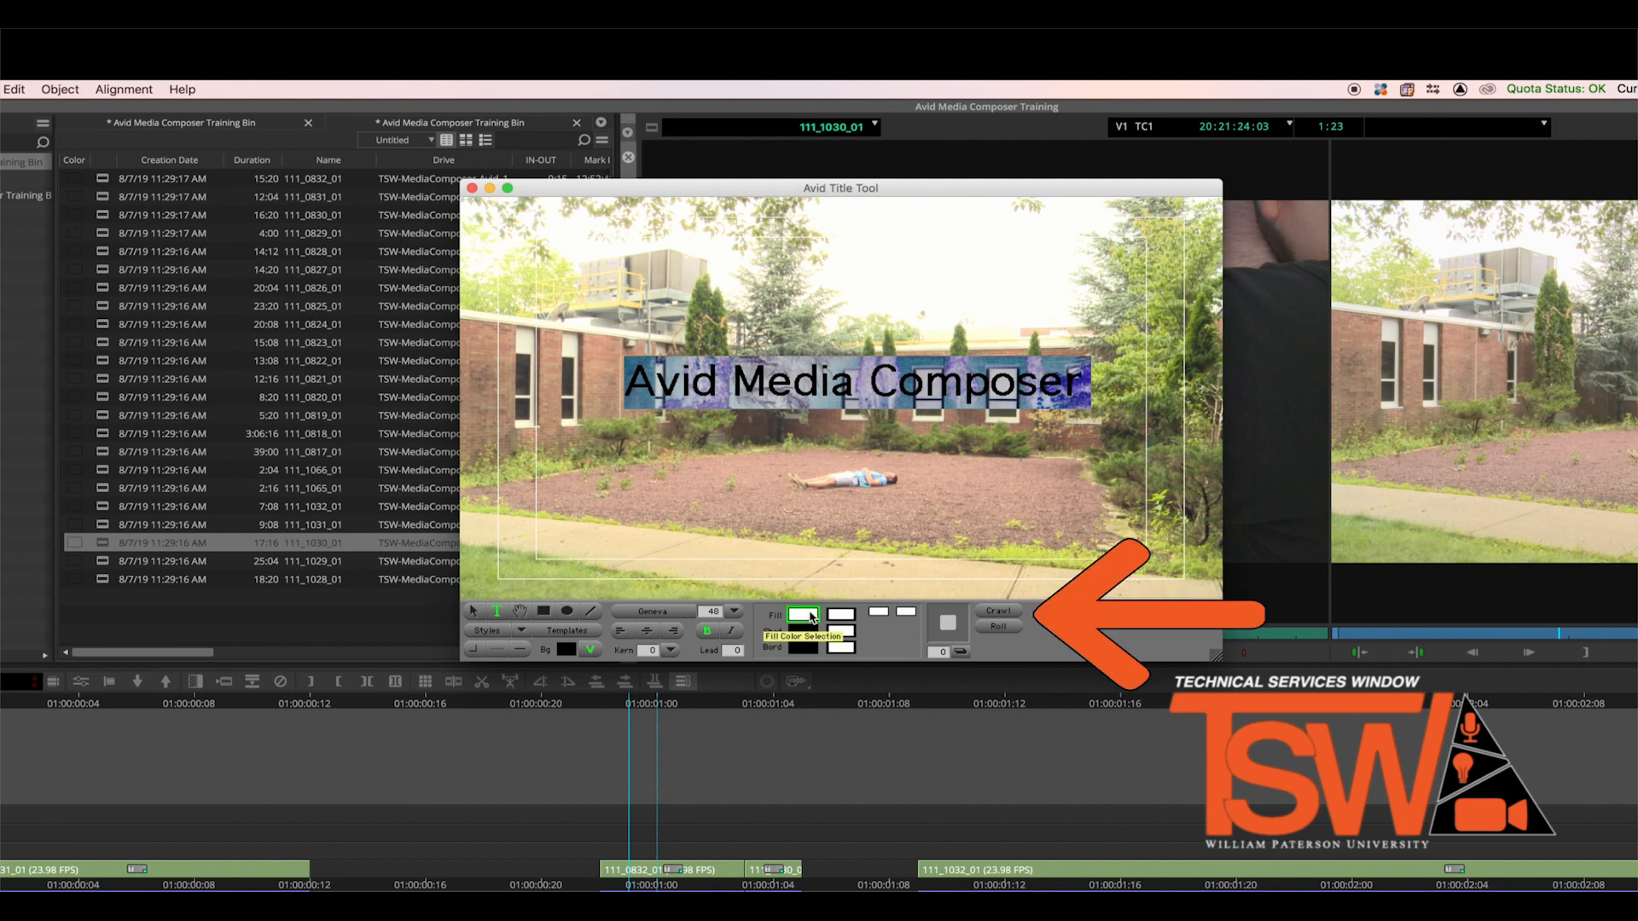
left_click(805, 620)
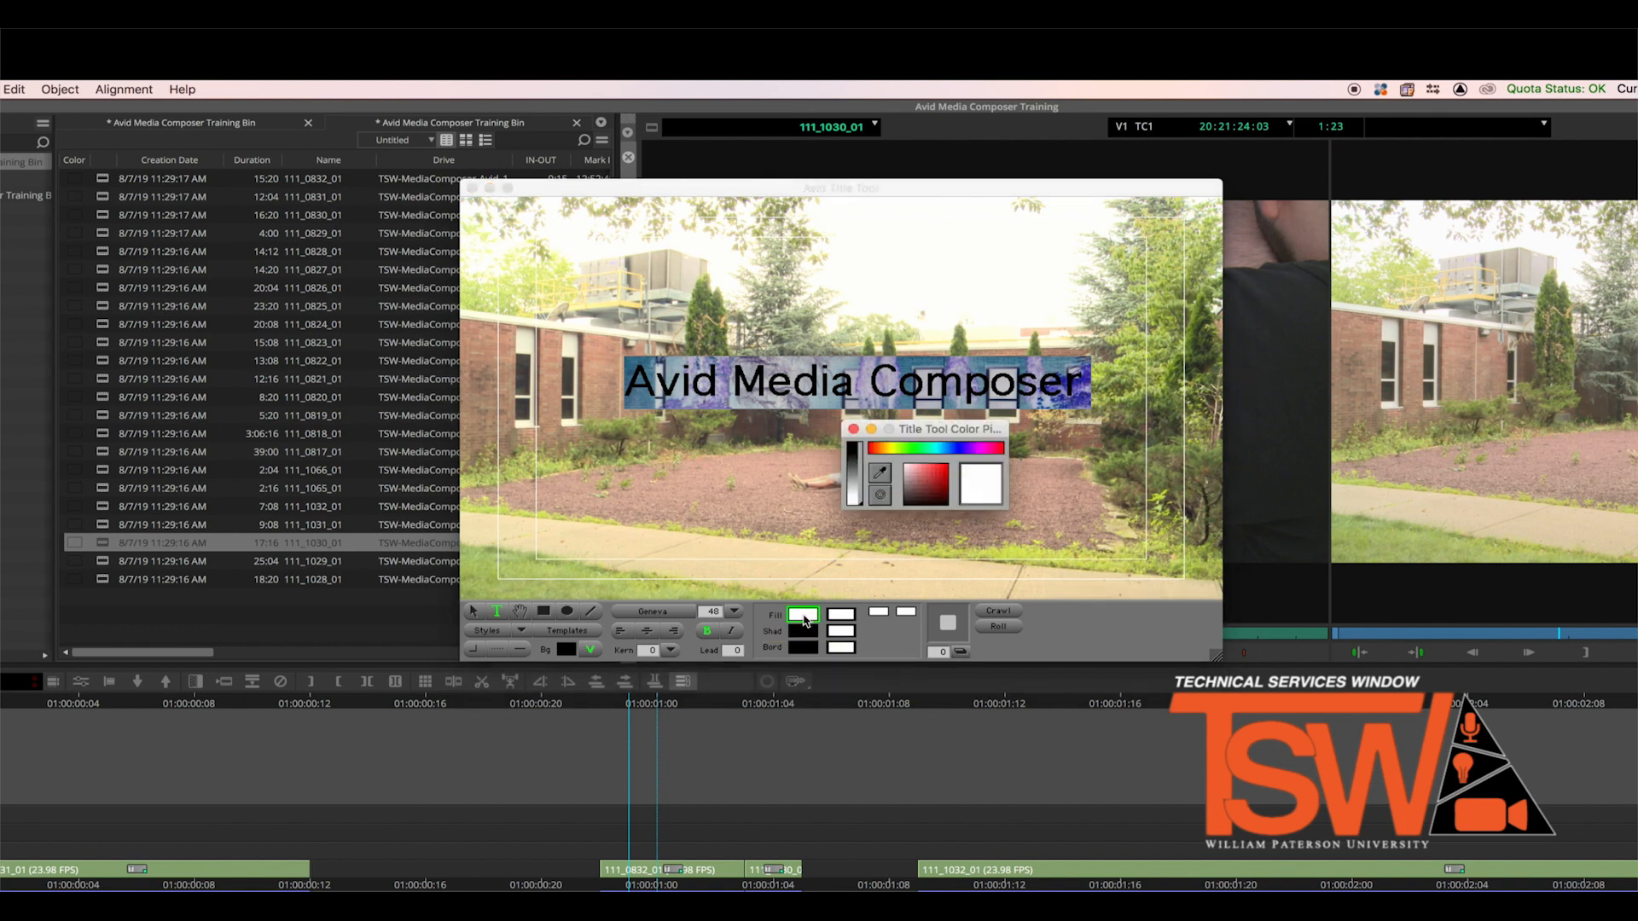
left_click(947, 485)
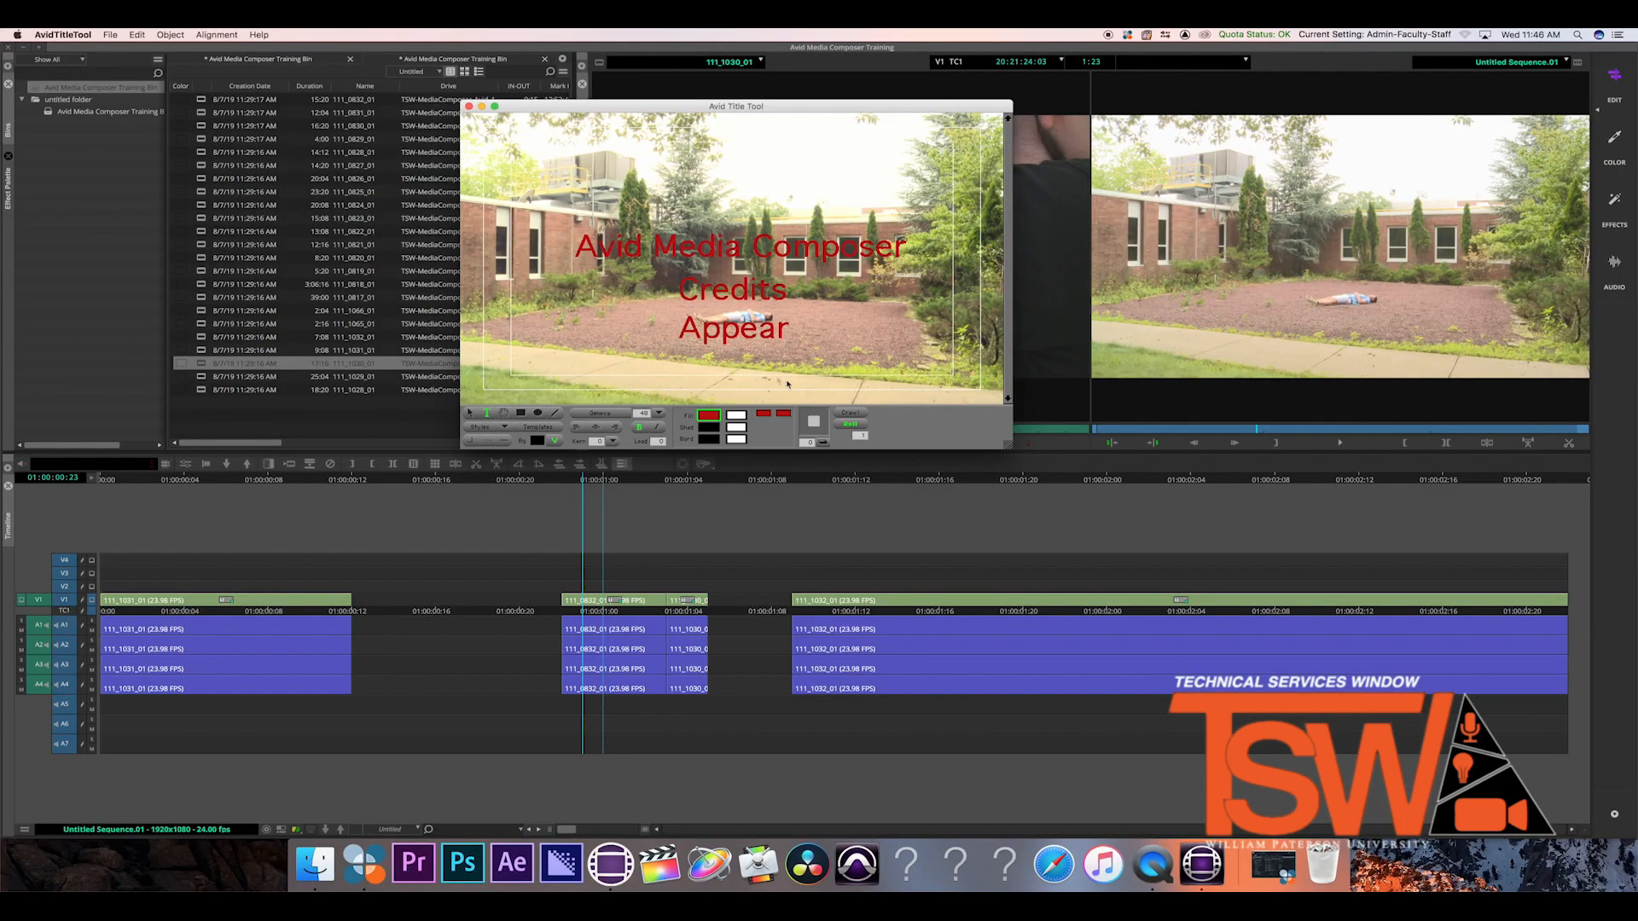
Turn off the rolling option for the title and close the Title Tool, choosing to save the title
left_click(851, 425)
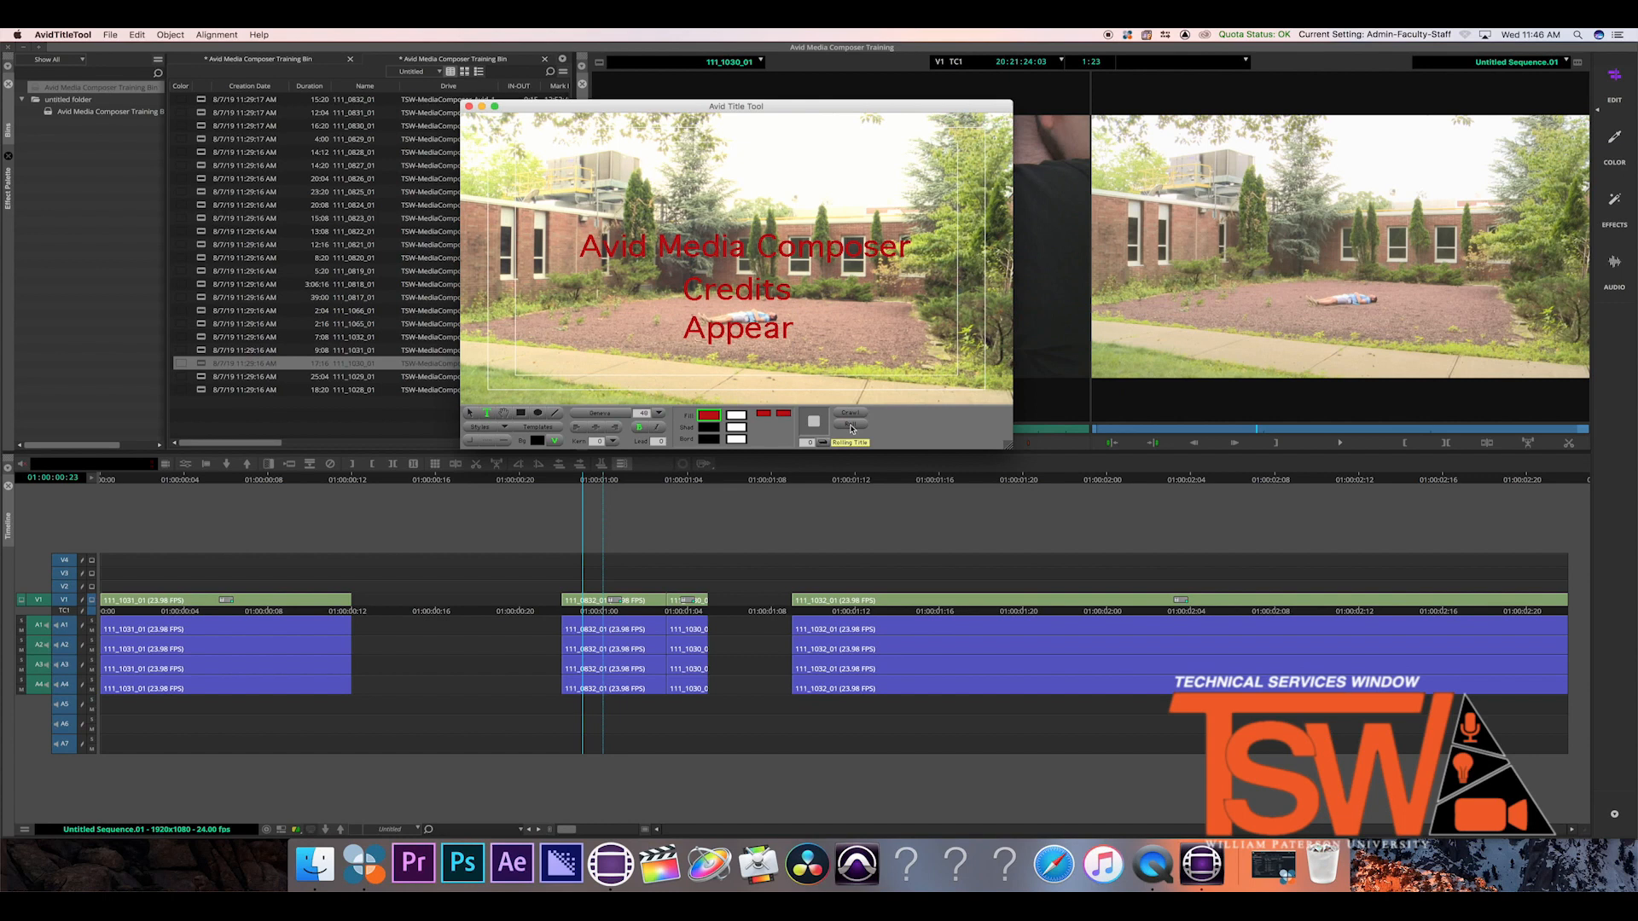
left_click(469, 108)
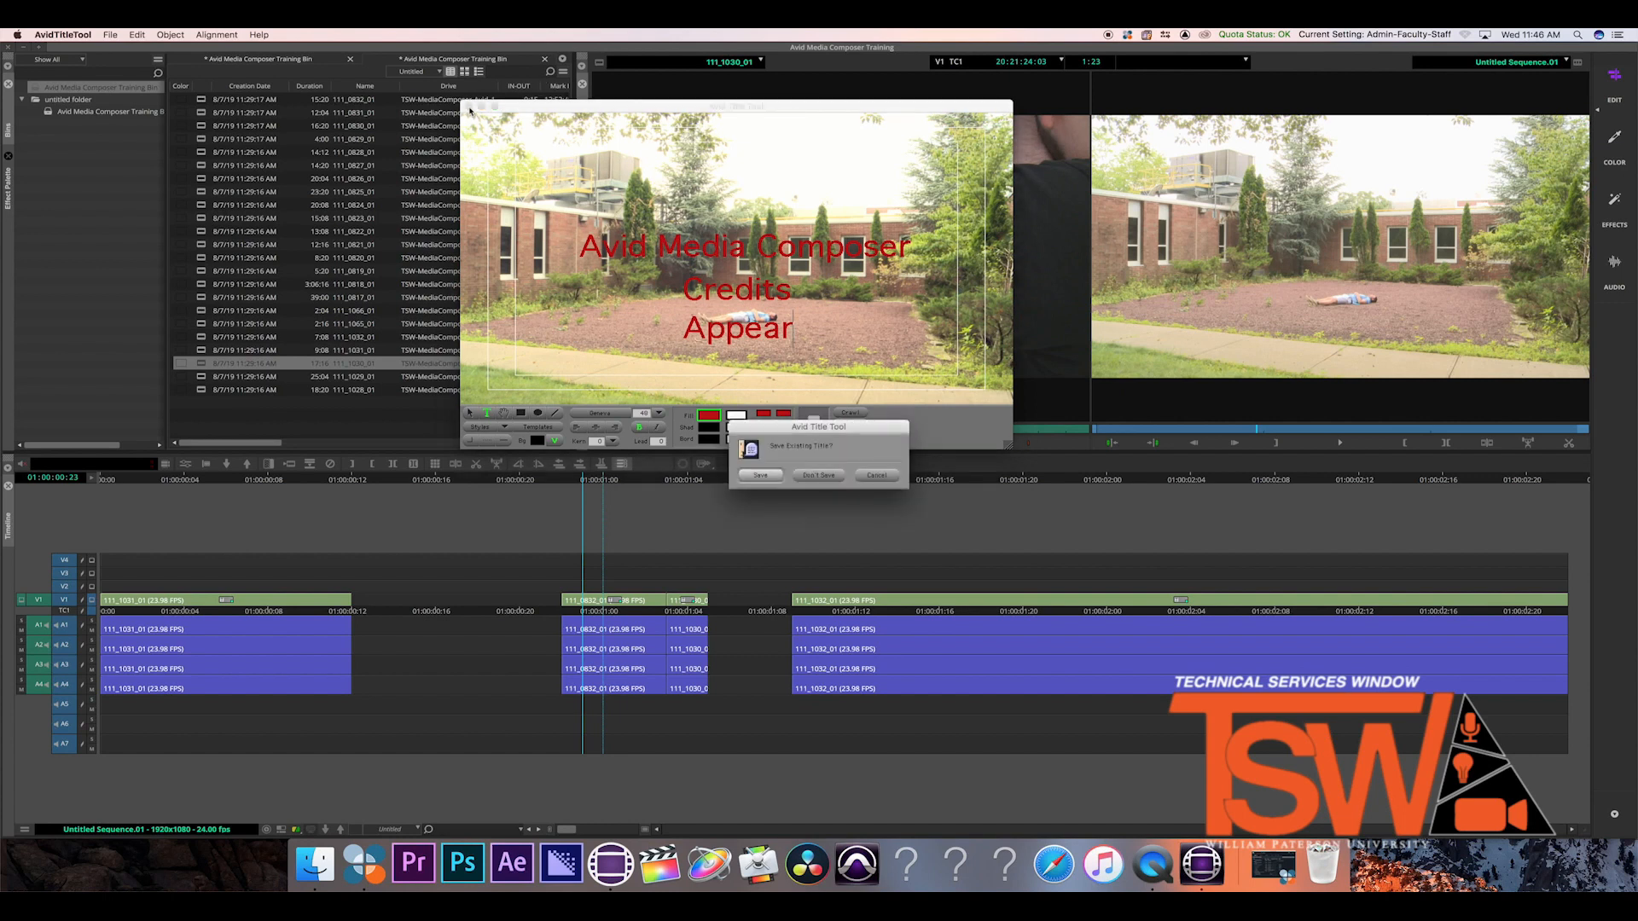
left_click(760, 476)
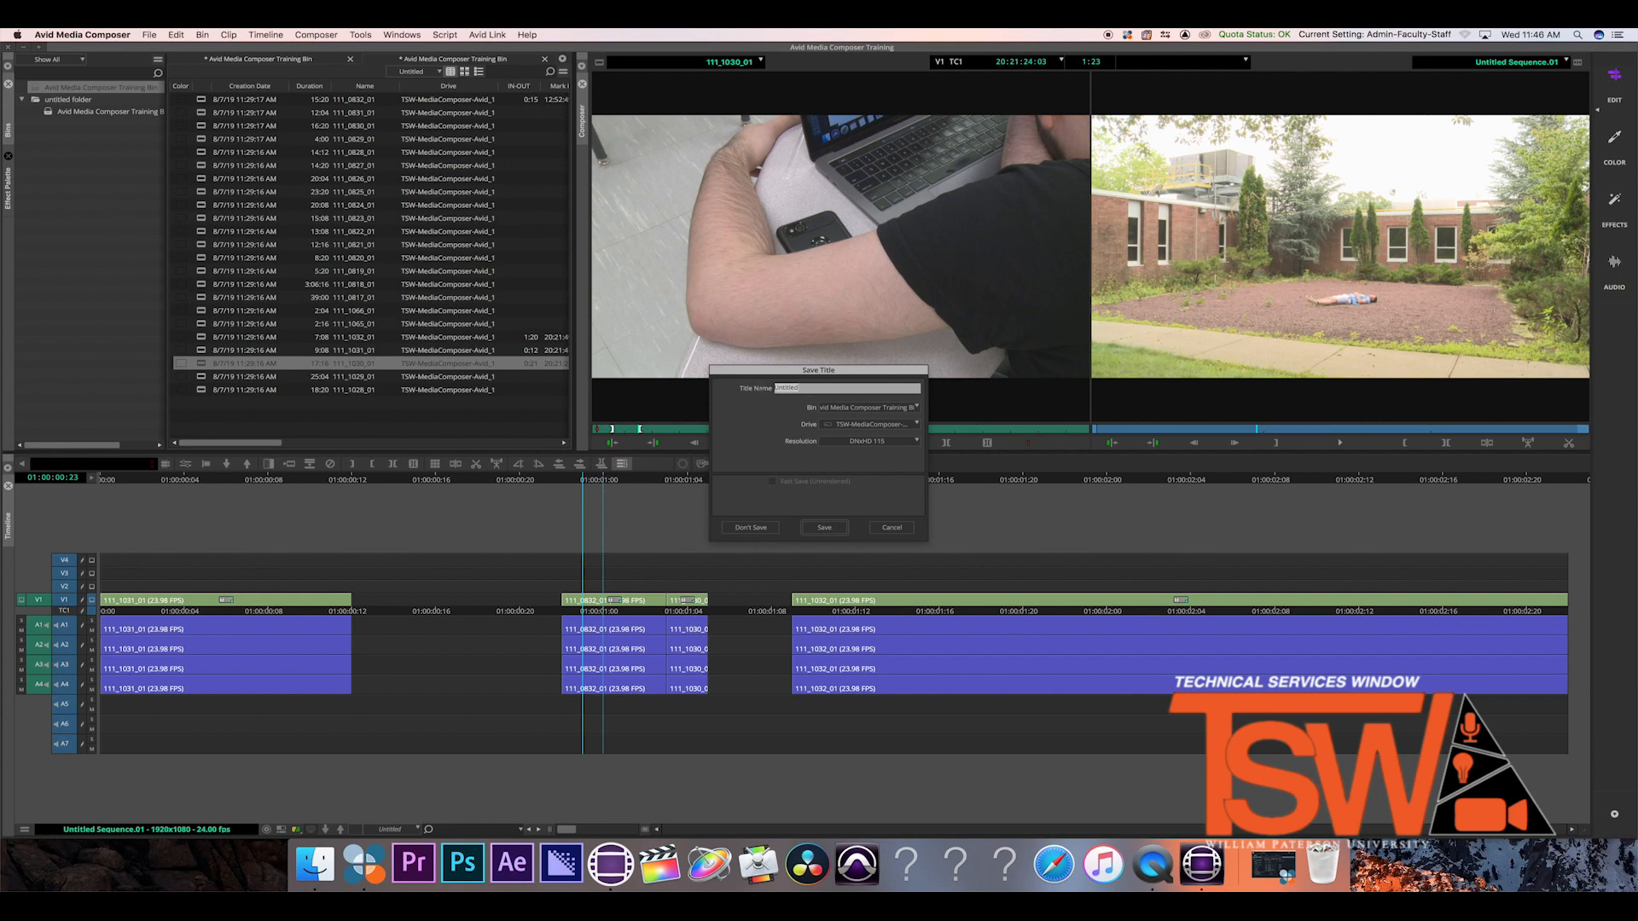
Save the title as "Title" in the Avid Media Composer Training Bin on the TSW-MediaComposer-Avid_1 drive
key("BackSpace")
left_click(916, 408)
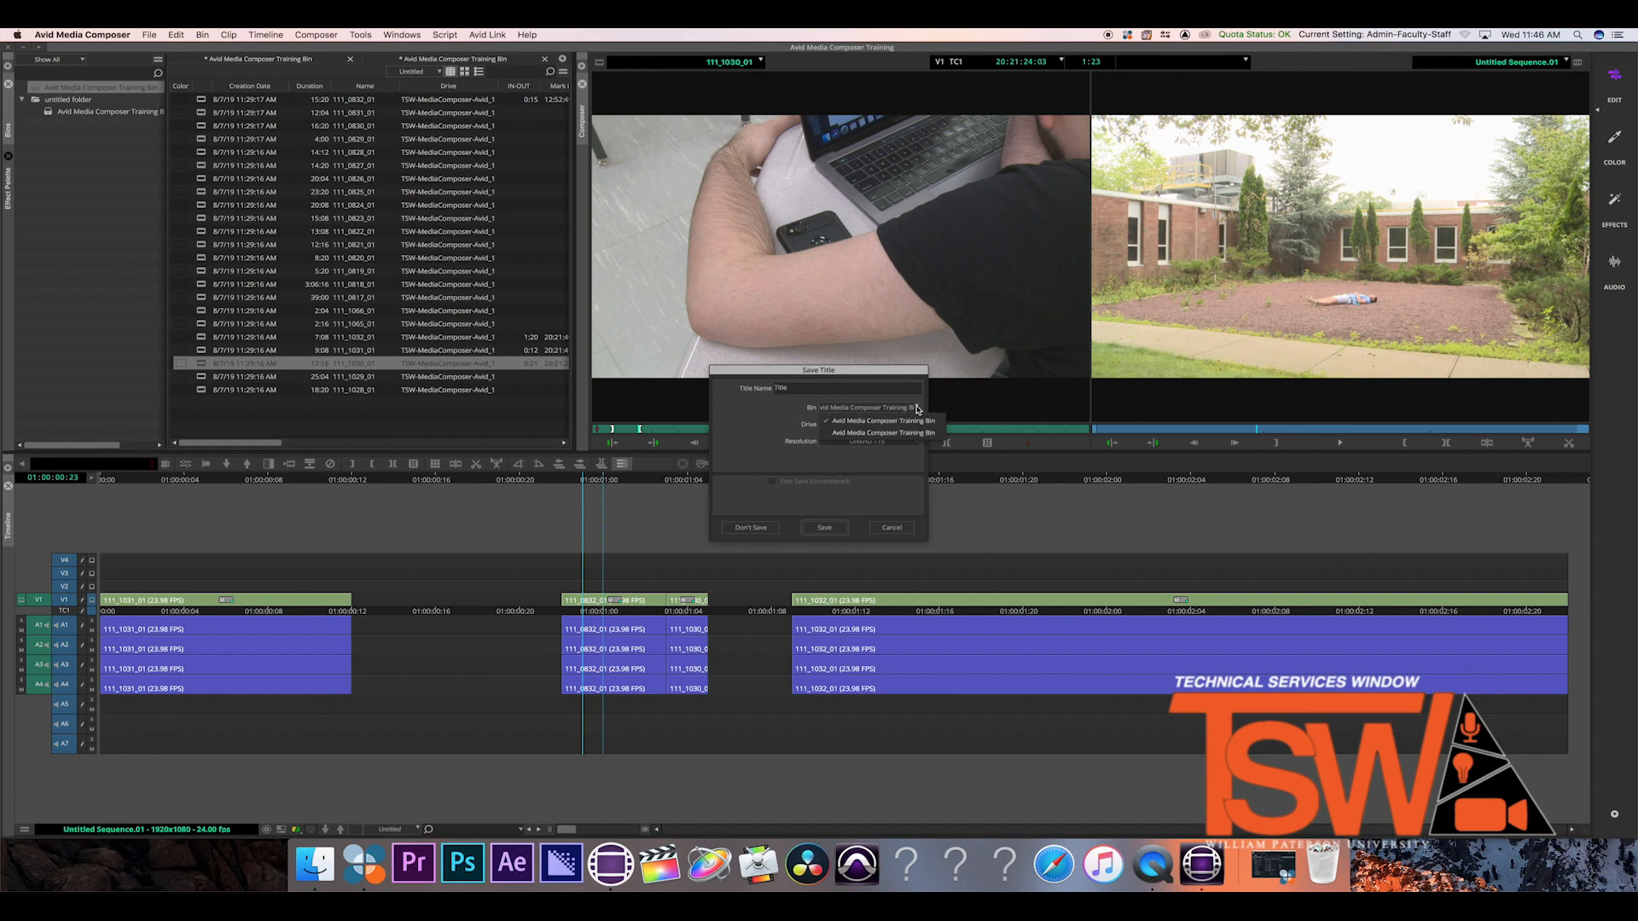
left_click(913, 421)
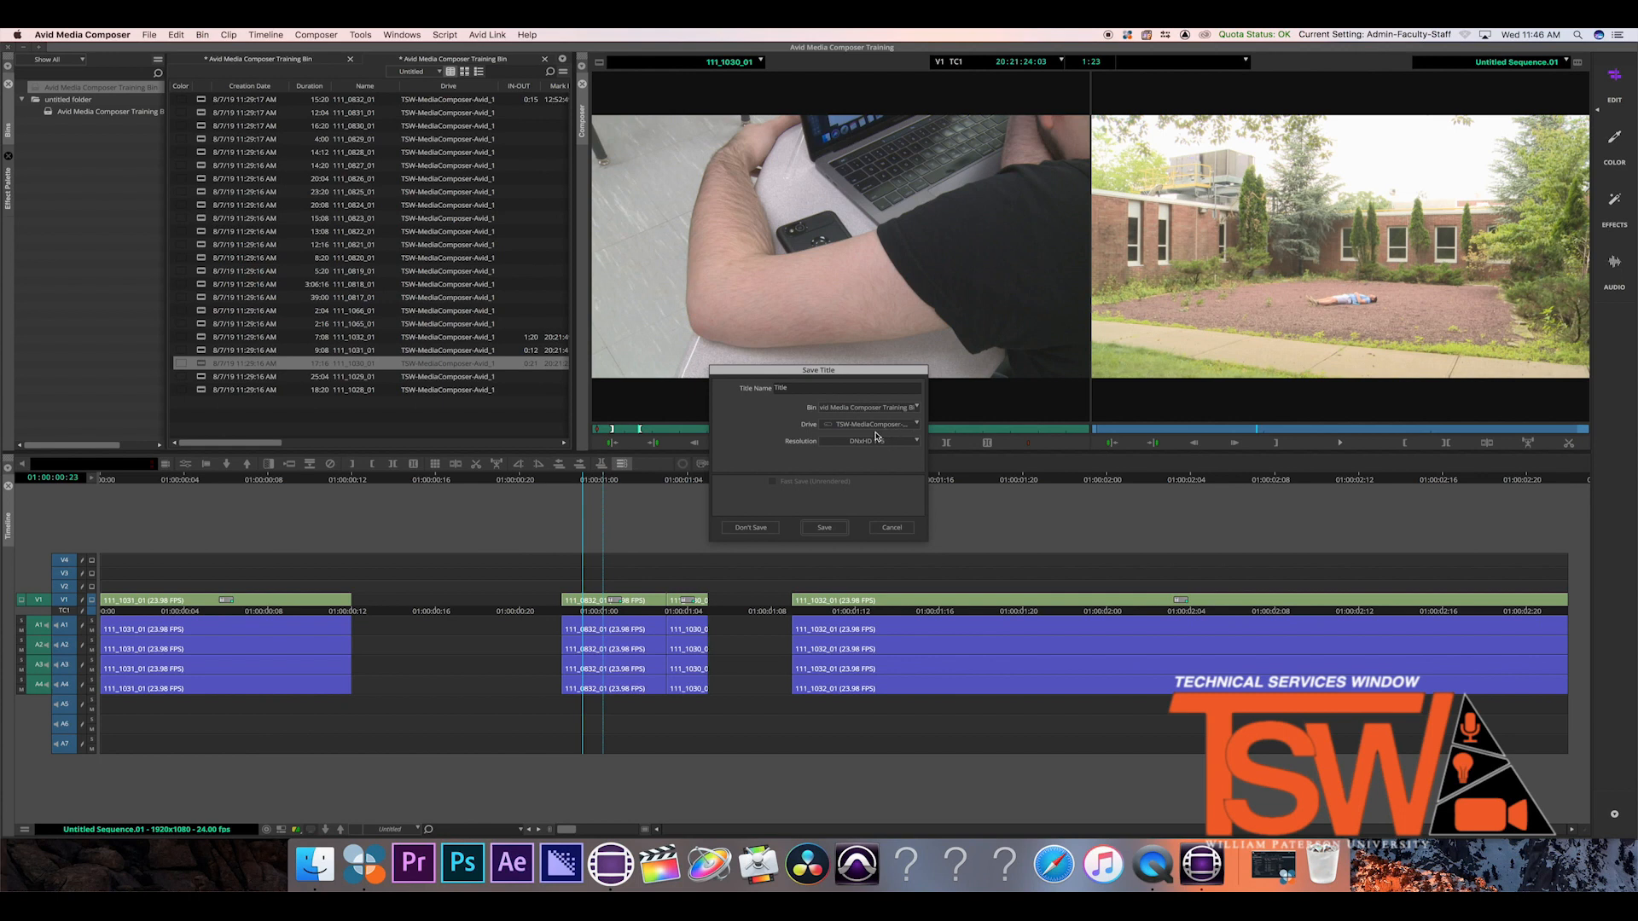
left_click(871, 427)
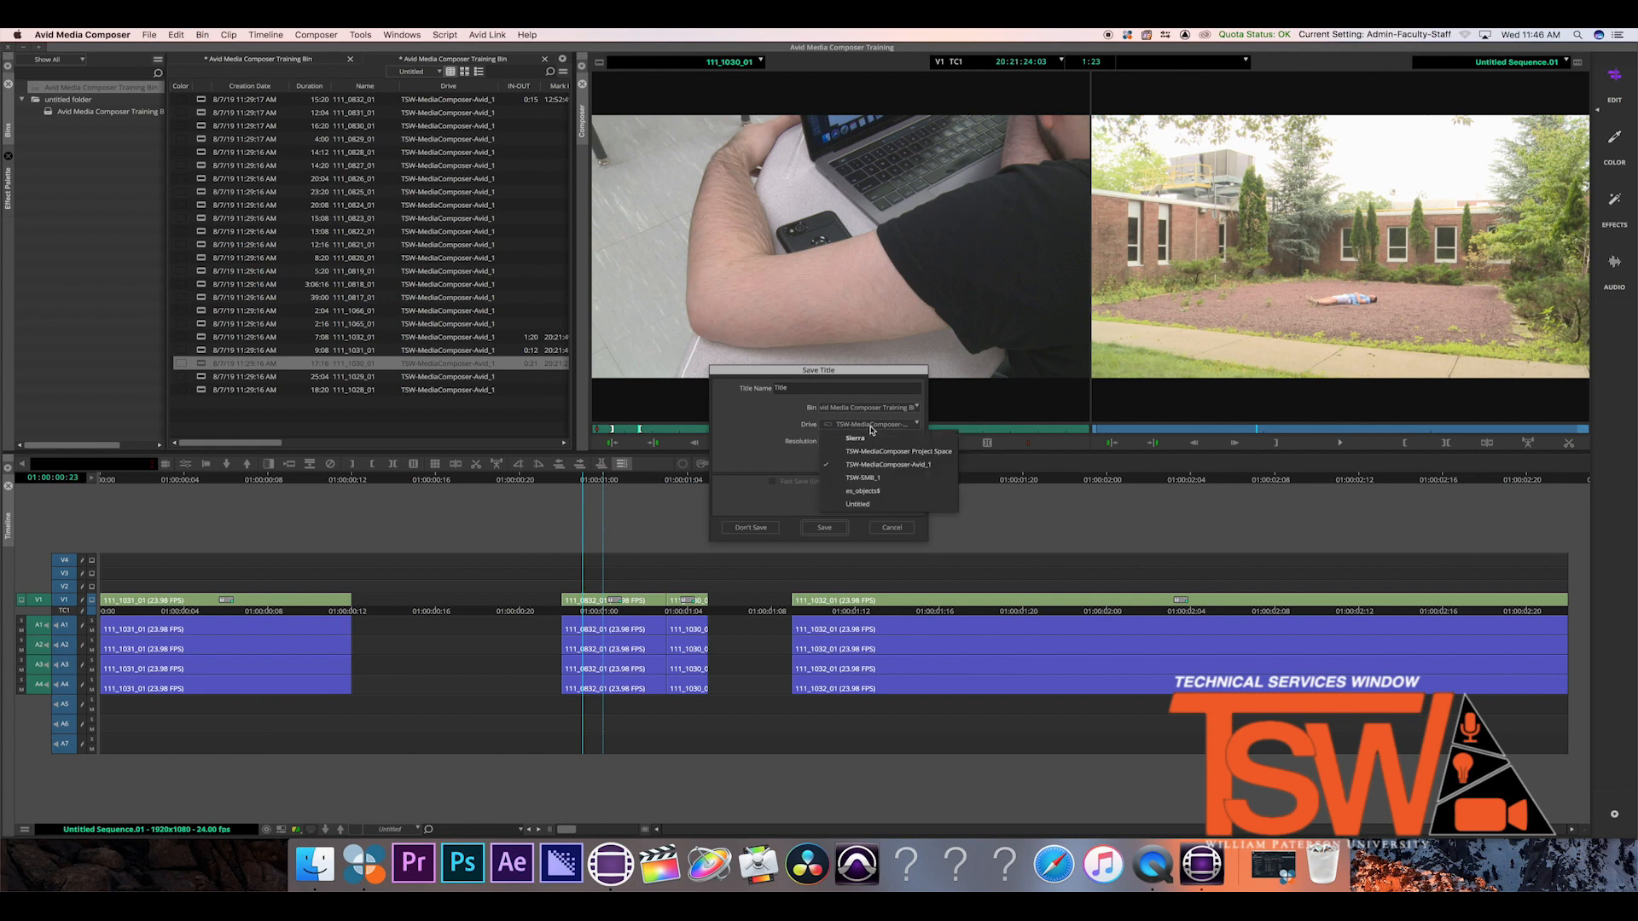
left_click(906, 466)
left_click(824, 527)
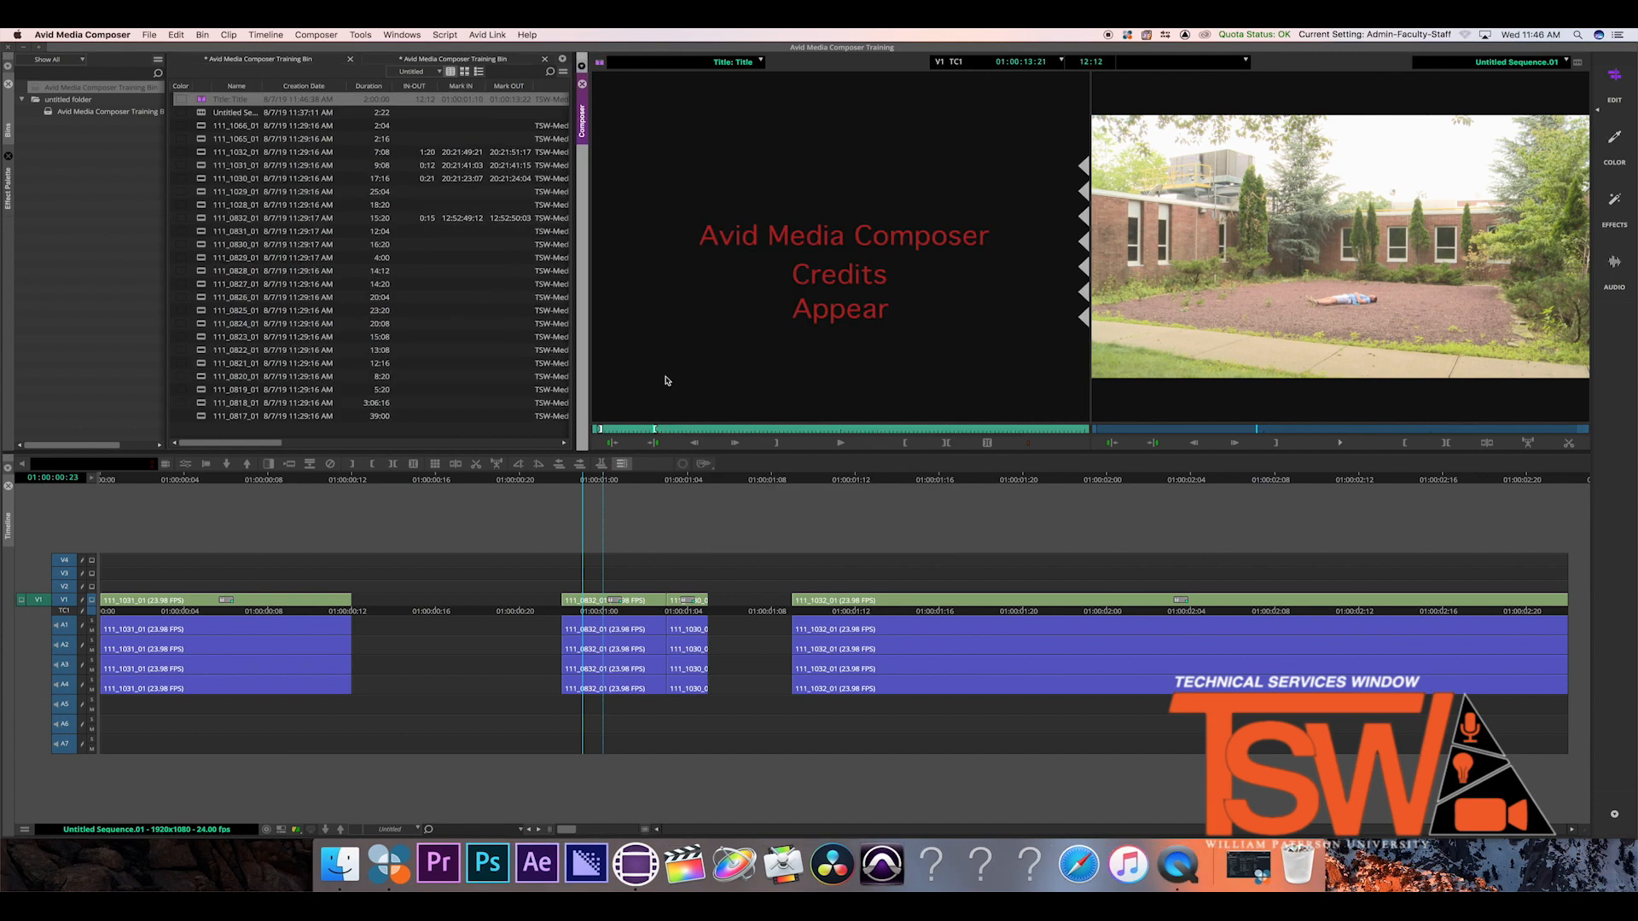